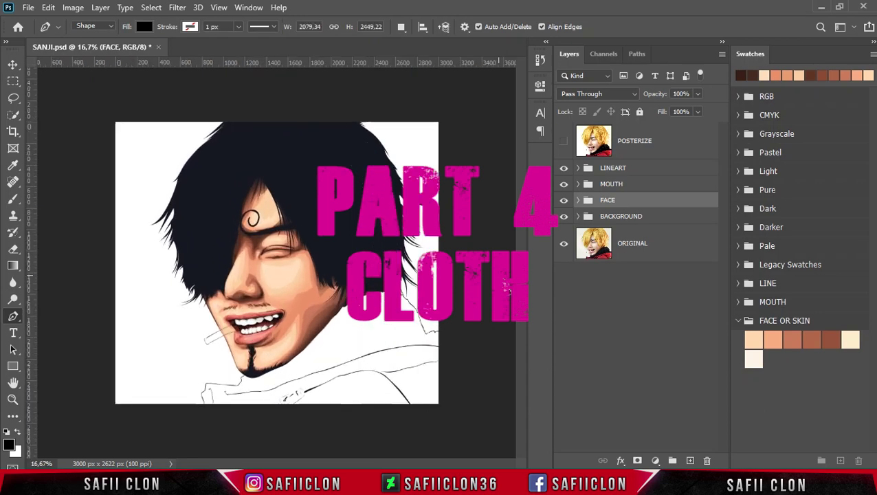
Step: Zoom in and set the Pen tool to Shape mode with New Layer, targeting the BACKGROUND group
key("ctrl+plus")
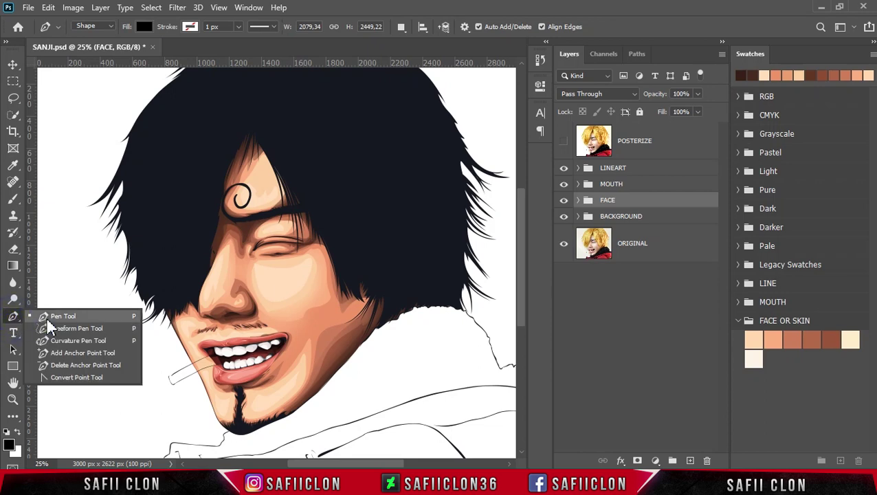
left_click_drag(15, 328, 48, 317)
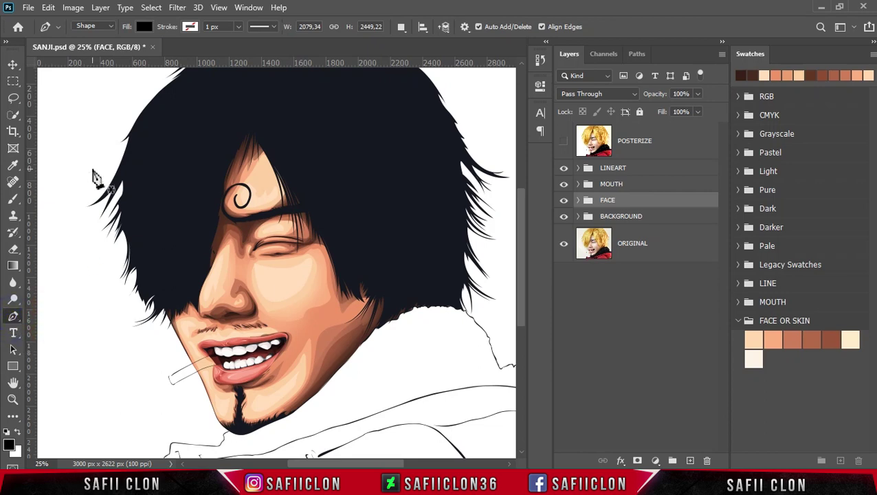
left_click(105, 28)
left_click(102, 37)
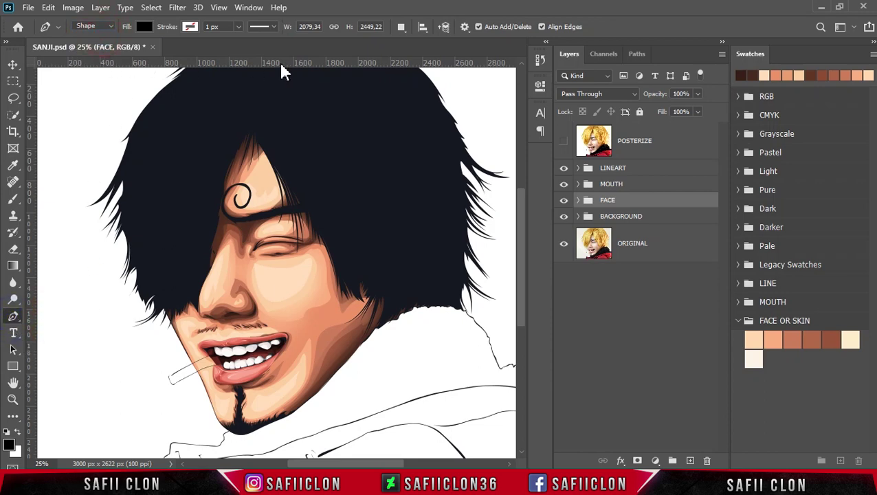
left_click(401, 28)
left_click(417, 42)
left_click(647, 218)
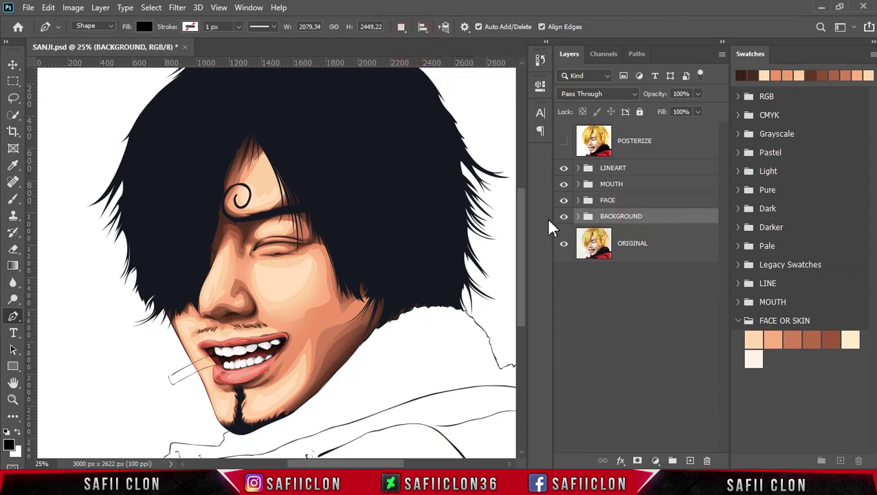
Step: Show and then hide the POSTERIZE reference layer to study the jacket lines
left_click_drag(526, 215, 530, 260)
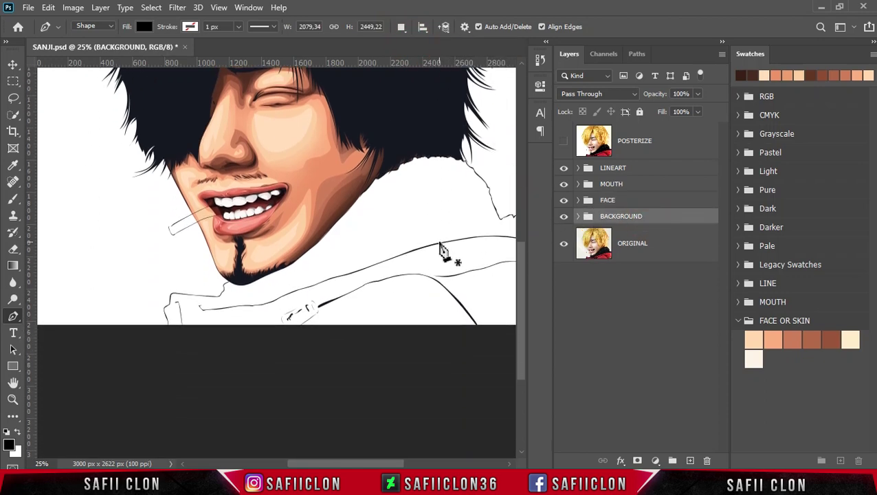
scroll(441, 246, "up", 1)
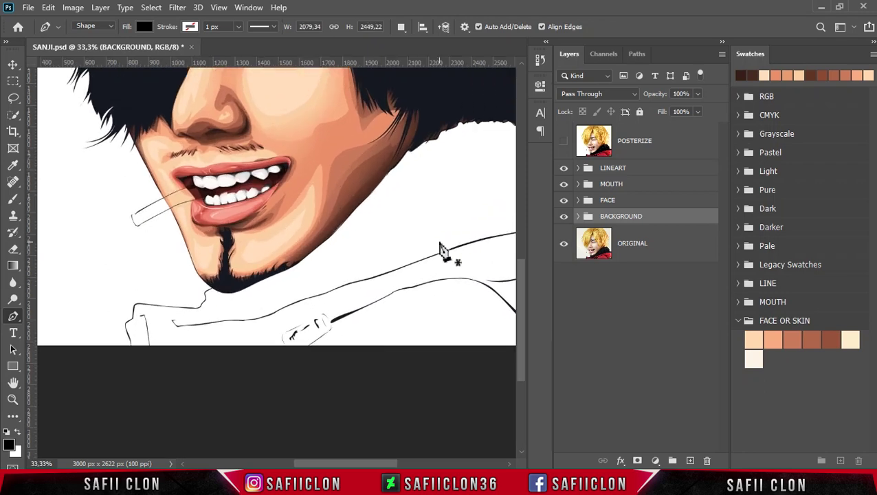
left_click(564, 143)
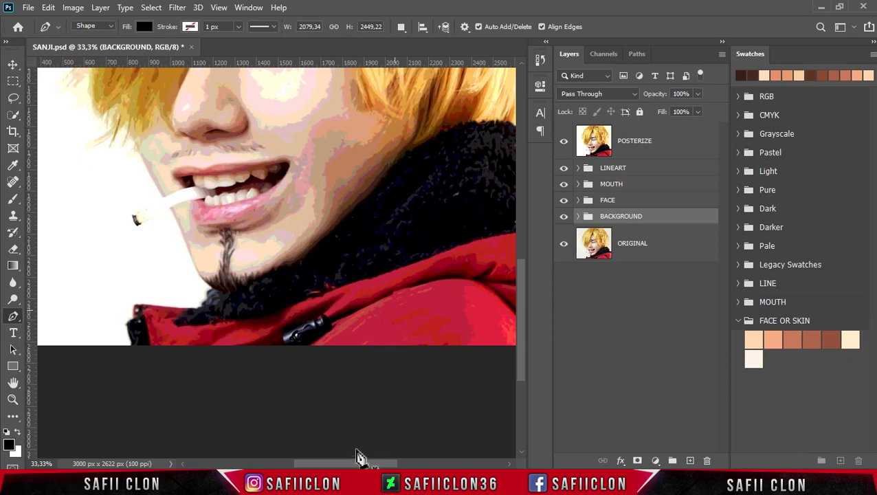
left_click_drag(362, 466, 342, 465)
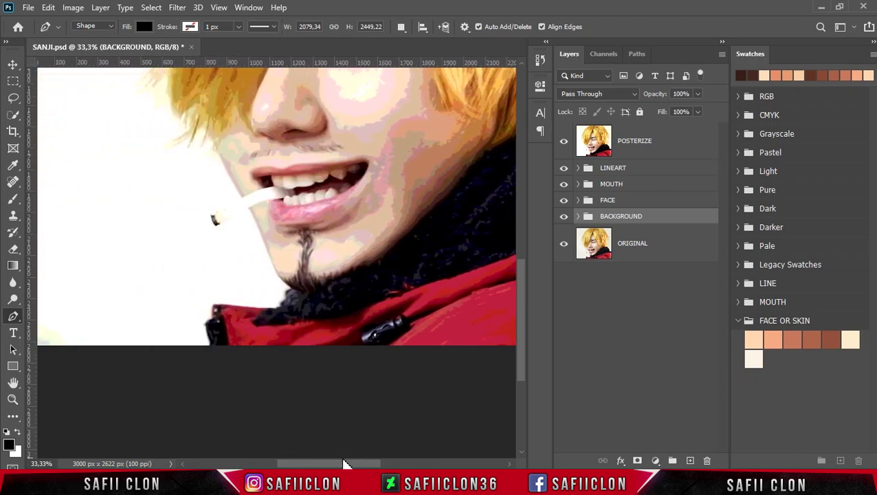
scroll(288, 424, "up", 1)
scroll(288, 425, "up", 1)
scroll(261, 364, "down", 2)
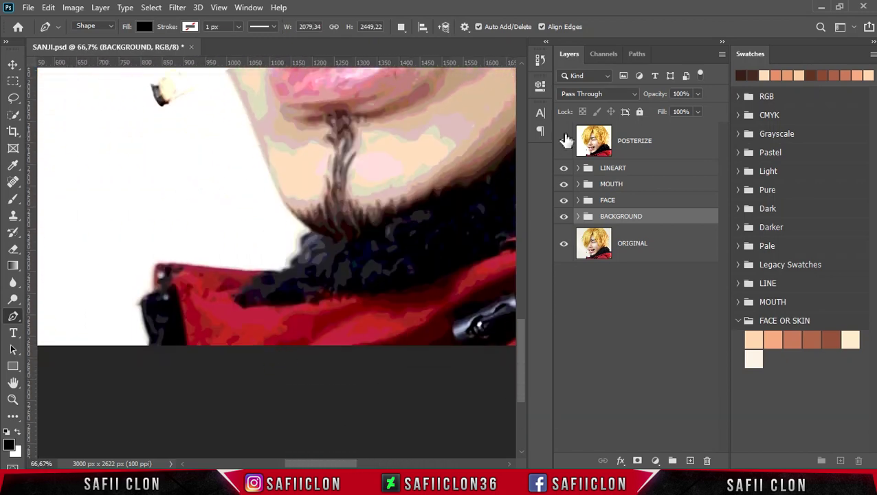
left_click(563, 142)
Step: Start the black Shape 31 at the canvas bottom, tracing up the collar and its top edge
left_click(187, 351)
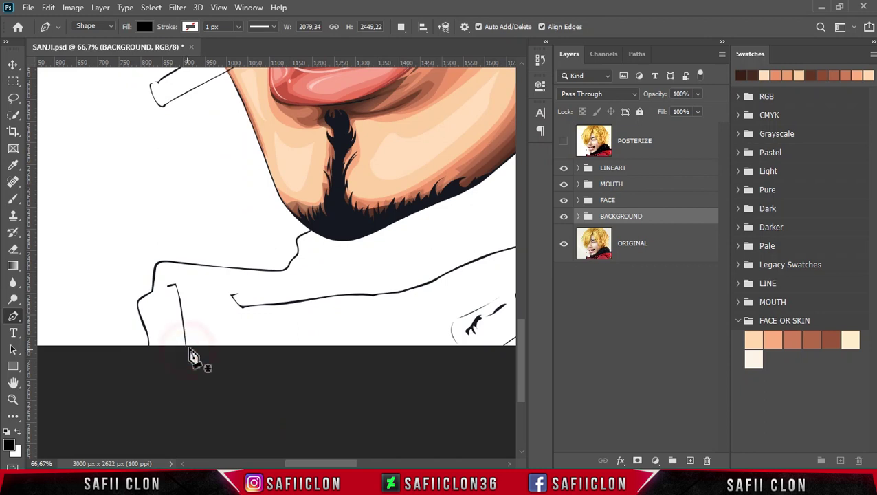
left_click(178, 300)
left_click(173, 285)
left_click(151, 292)
left_click(161, 259)
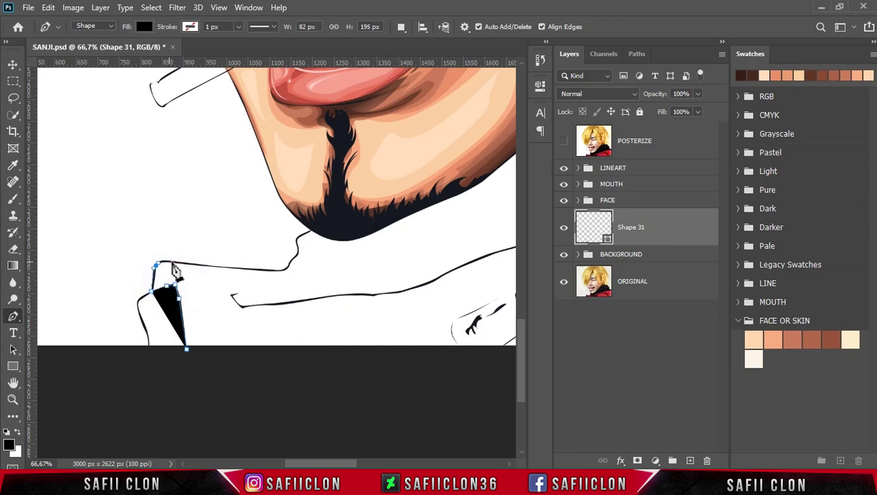
left_click_drag(176, 263, 189, 265)
left_click(215, 266)
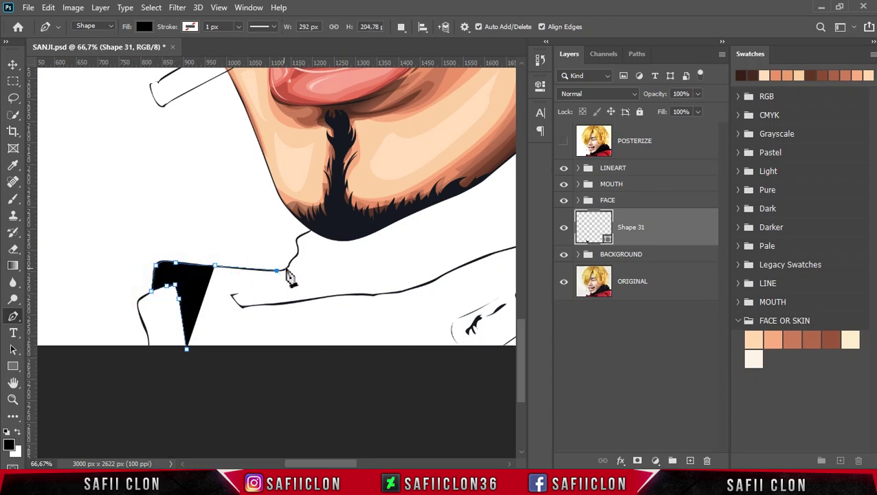
left_click(277, 272)
left_click(258, 276)
left_click(239, 296)
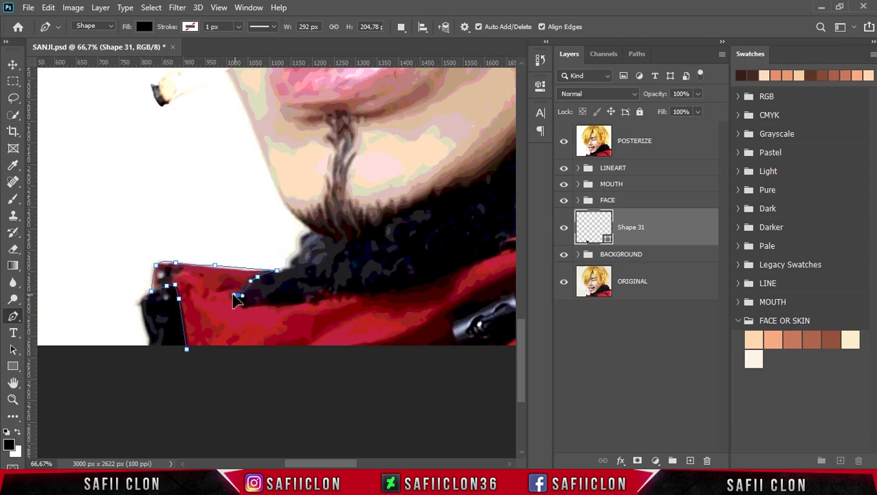
left_click(563, 141)
Step: Trace the shape's outline along the lower collar line
scroll(237, 306, "up", 1)
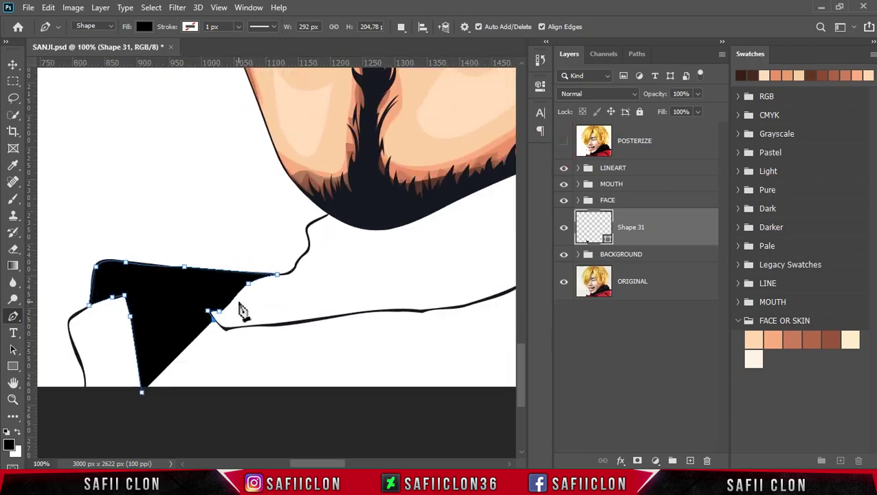
left_click(226, 327)
left_click(255, 324)
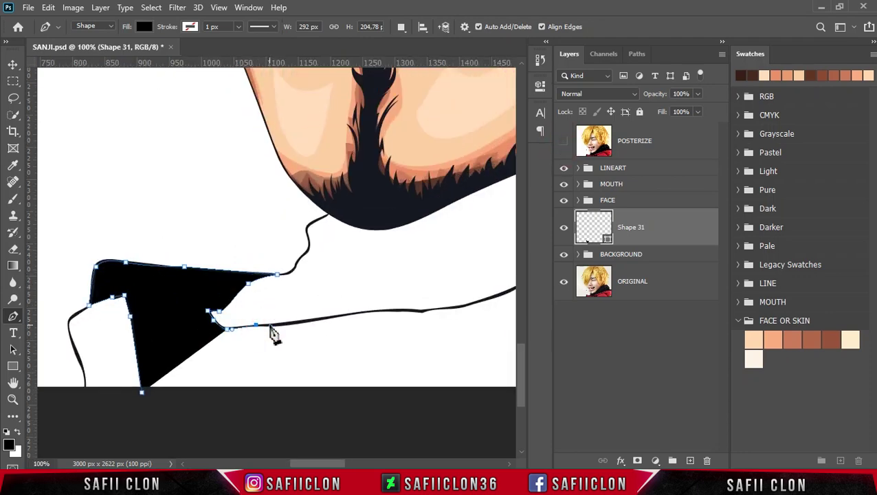
left_click(284, 323)
left_click(318, 318)
left_click_drag(418, 311, 440, 317)
left_click(418, 311, "alt")
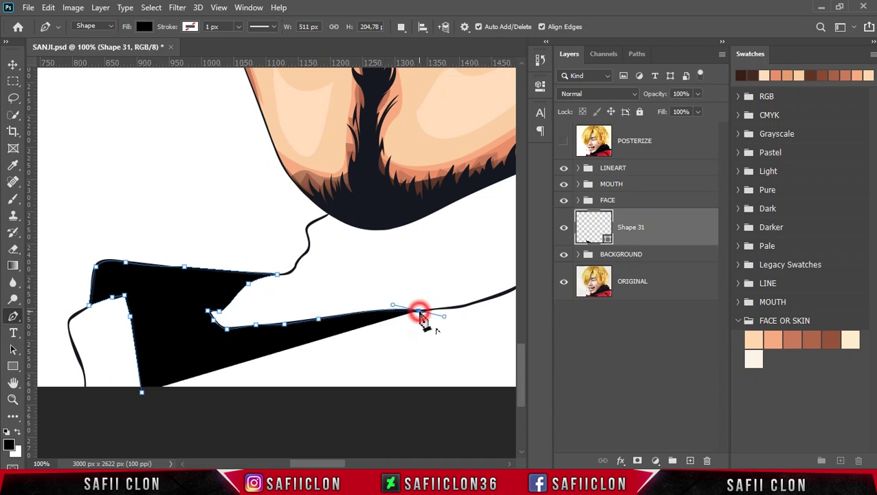
left_click_drag(343, 464, 378, 464)
left_click(168, 307)
left_click(194, 302)
left_click(212, 295)
Step: Extend the shape along the upper jacket line toward the right
left_click(300, 255)
left_click(372, 234)
left_click_drag(356, 464, 377, 461)
left_click(214, 222)
left_click(266, 199)
left_click(336, 183)
left_click(421, 152)
left_click_drag(375, 464, 473, 464)
scroll(424, 263, "up", 2)
left_click(328, 187)
left_click(402, 163)
Step: Carry the jacket outline past the right edge and down below the canvas bottom
left_click(474, 142)
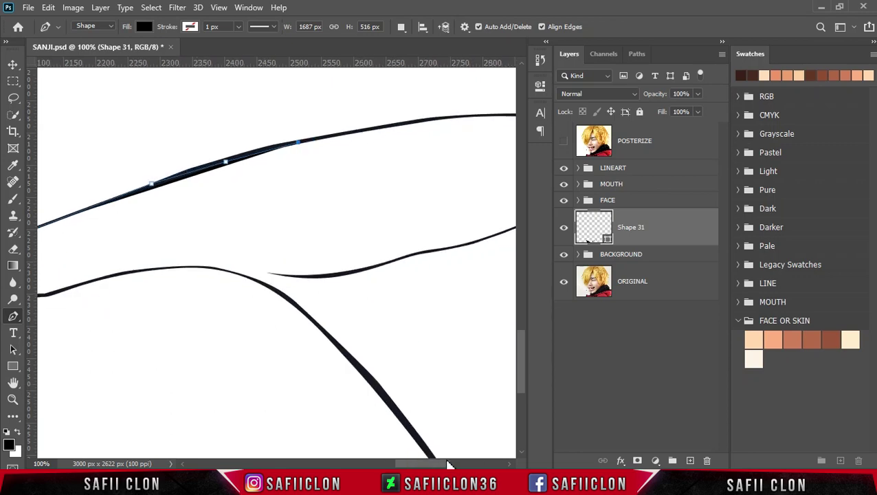
left_click(194, 129)
left_click_drag(440, 128, 504, 159)
left_click(460, 174)
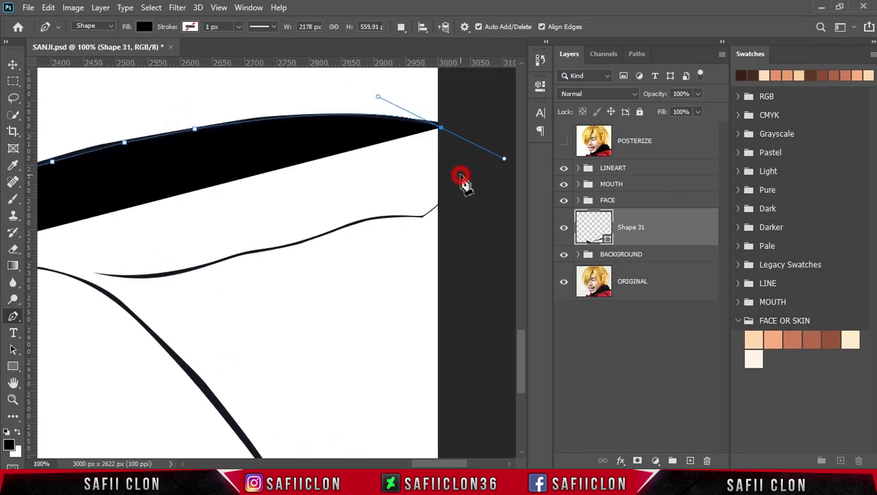
left_click(564, 141)
key("ctrl+minus")
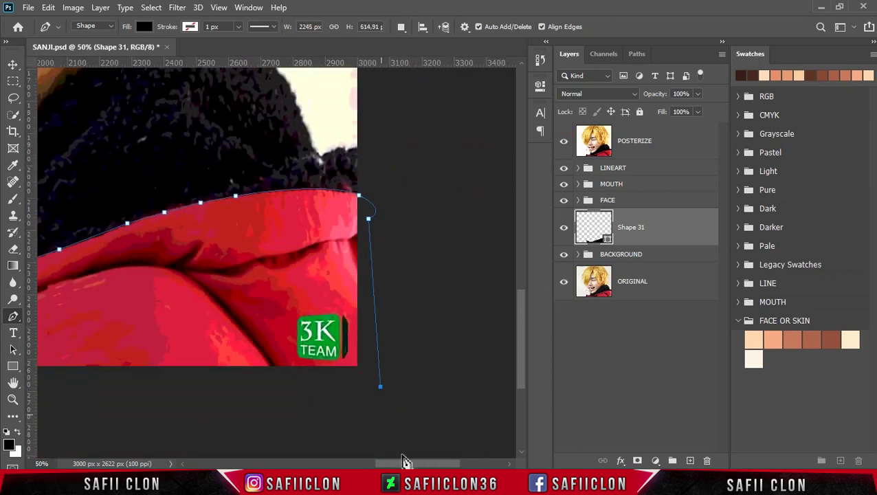
left_click_drag(404, 456, 354, 453)
left_click(205, 384)
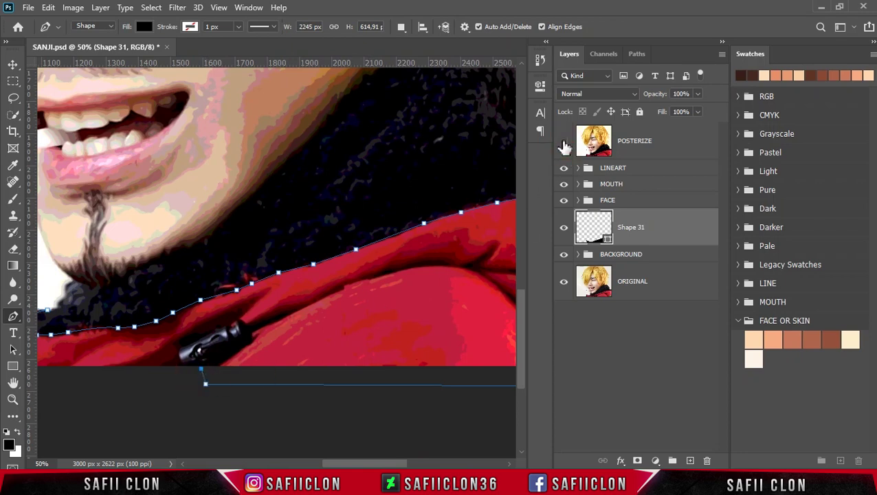
left_click(564, 141)
key("ctrl+plus")
key("ctrl+plus")
scroll(524, 372, "down", 3)
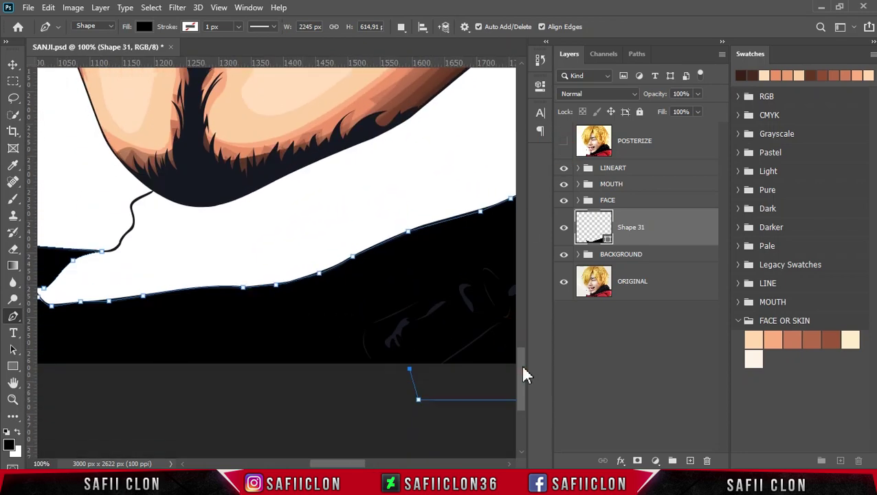
Step: Curve the jacket edge around the toggle fastener so it stays white
left_click(380, 365)
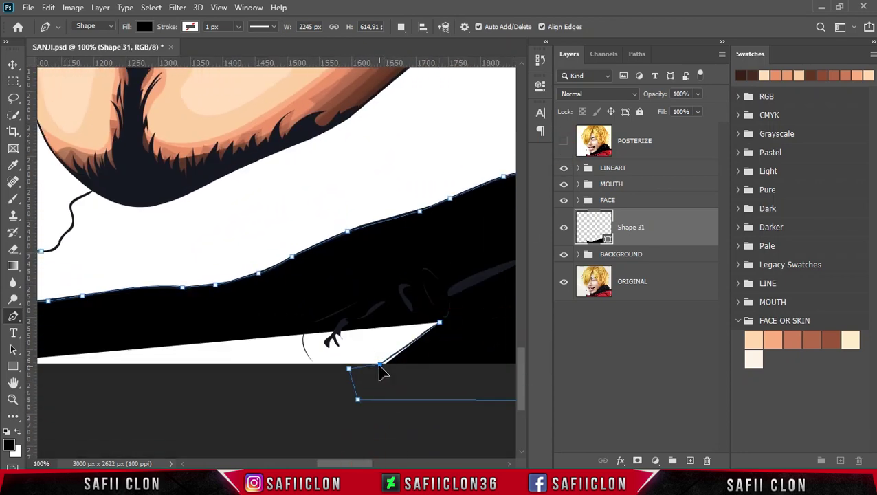
left_click(451, 301)
left_click_drag(423, 273, 426, 255)
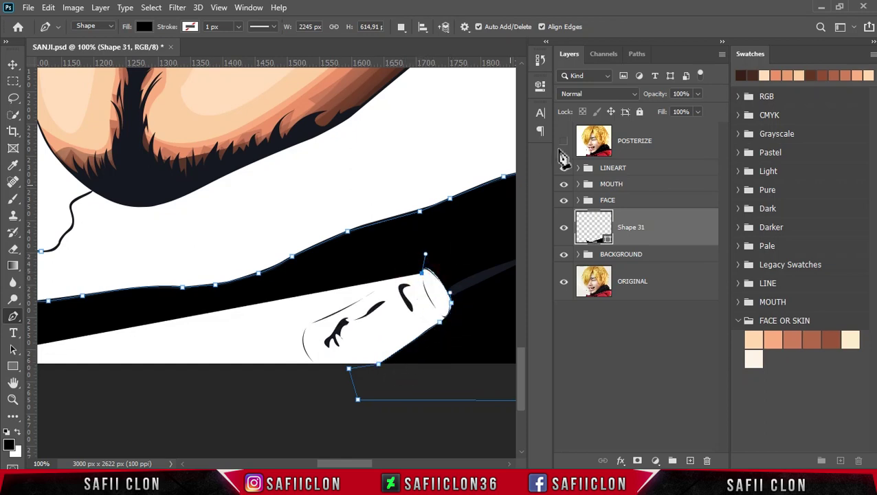
left_click(564, 140)
left_click_drag(404, 284, 392, 288)
left_click(563, 140)
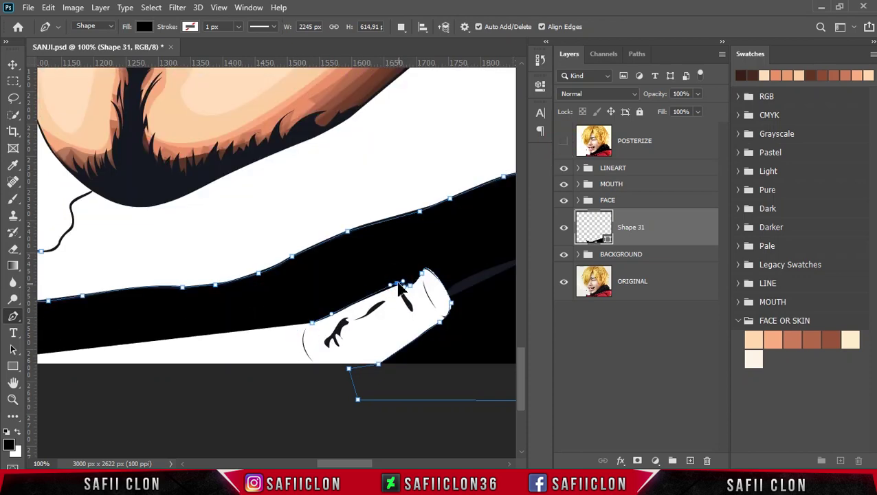
Step: Finish the jacket shape along the canvas bottom
left_click(312, 364)
scroll(275, 413, "left", 5)
left_click(141, 369)
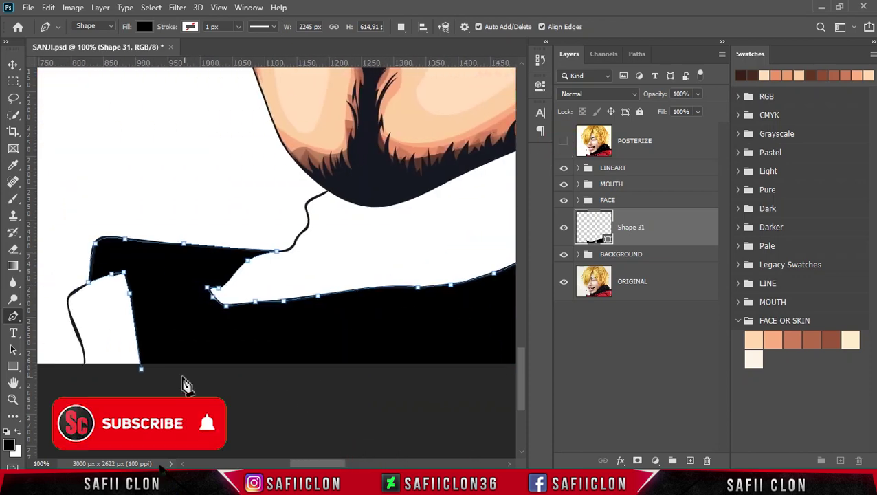
scroll(214, 371, "down", 2)
scroll(214, 372, "down", 1)
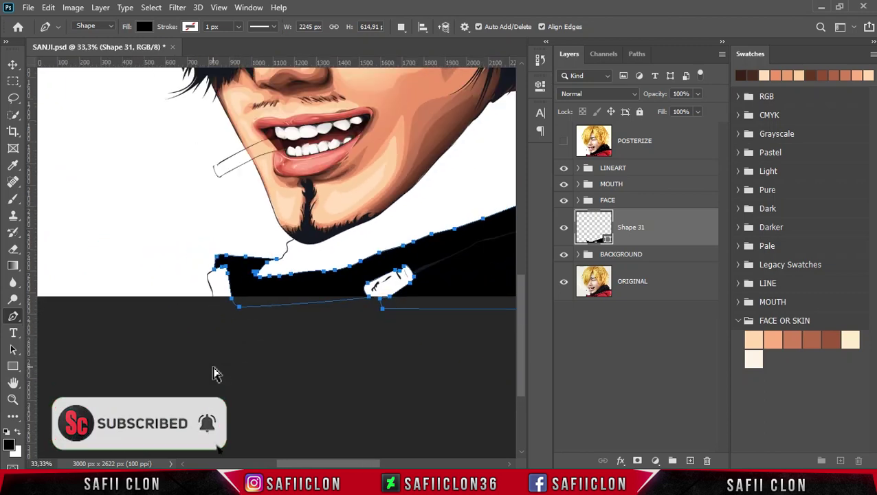
scroll(213, 371, "down", 1)
scroll(214, 372, "down", 2)
scroll(213, 372, "up", 2)
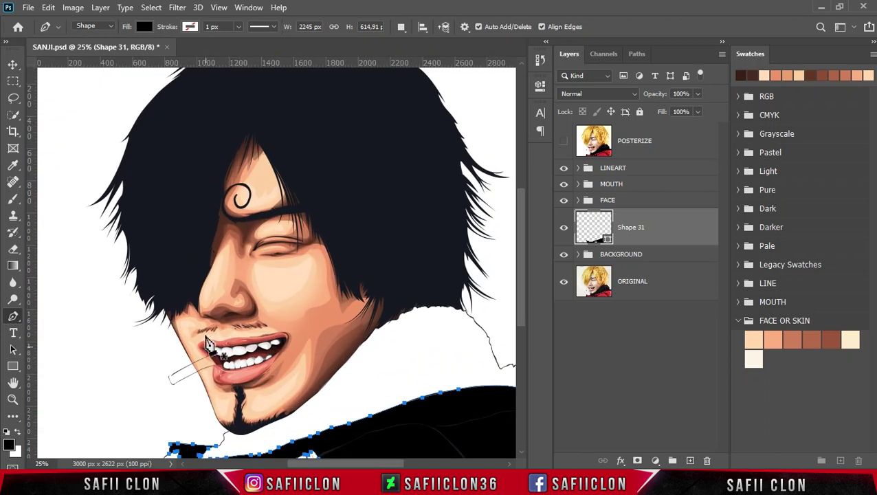
scroll(323, 294, "down", 2)
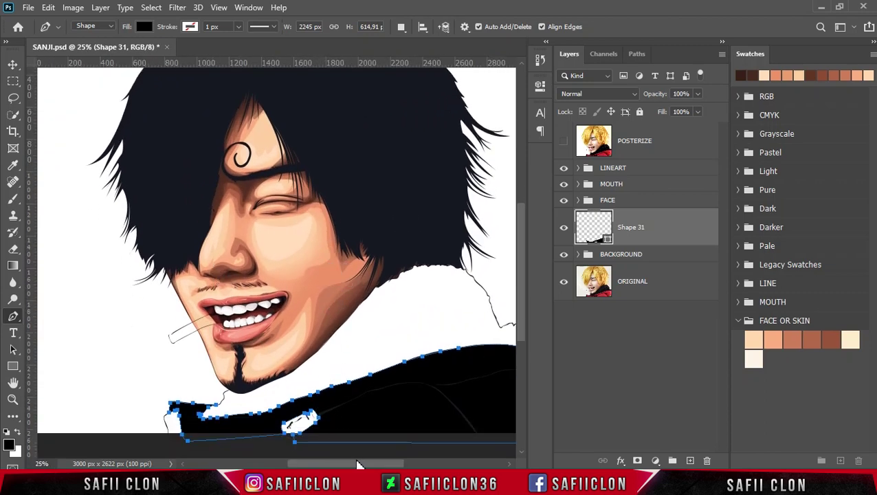
left_click_drag(357, 464, 372, 462)
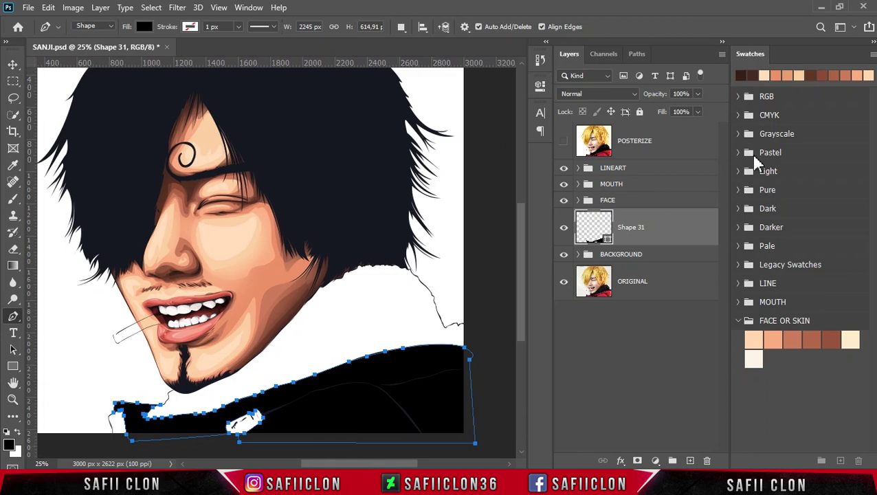
Step: Import the CLOTH.aco swatches, collapse FACE OR SKIN and expand the CLOTH group
left_click(871, 53)
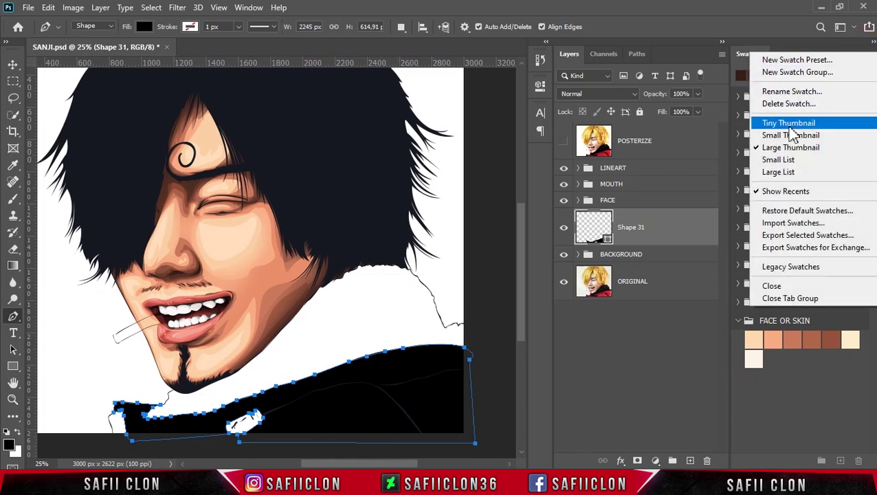
left_click(800, 224)
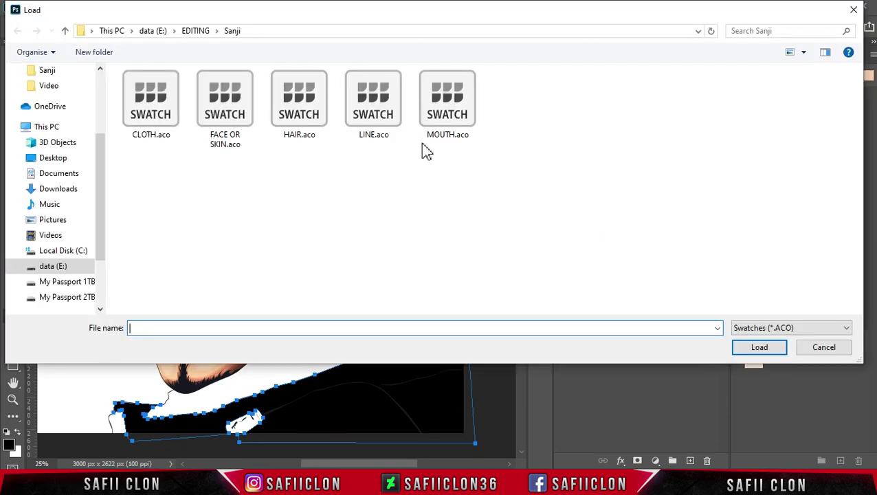
left_click(160, 118)
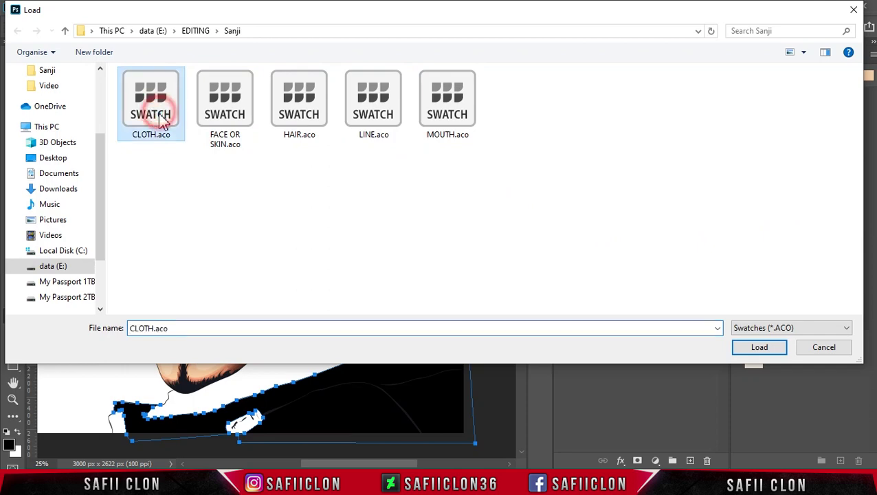
left_click(754, 352)
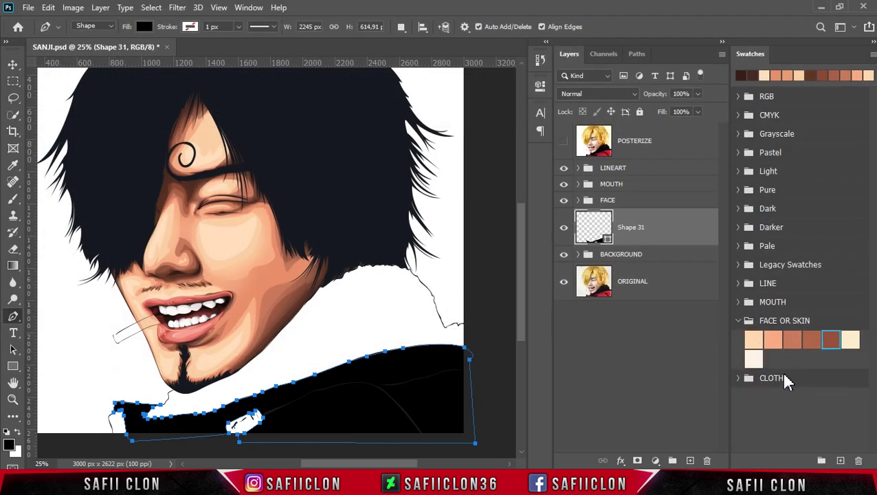
left_click(739, 321)
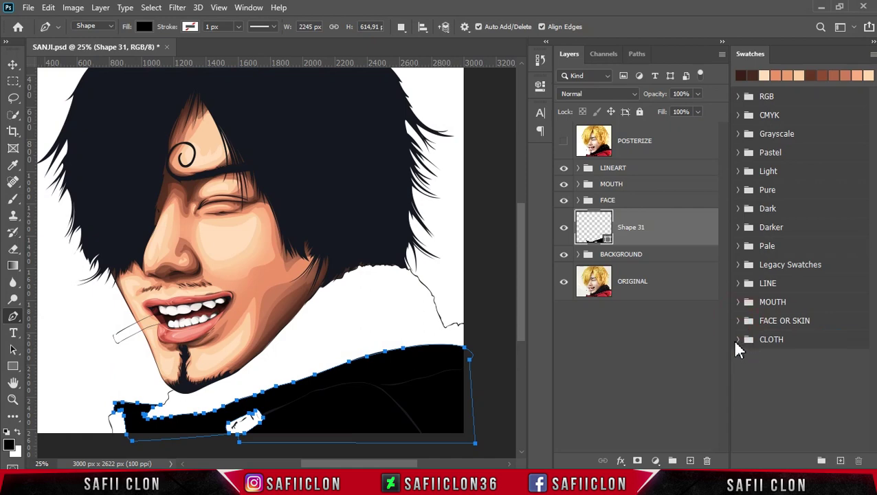
left_click(739, 340)
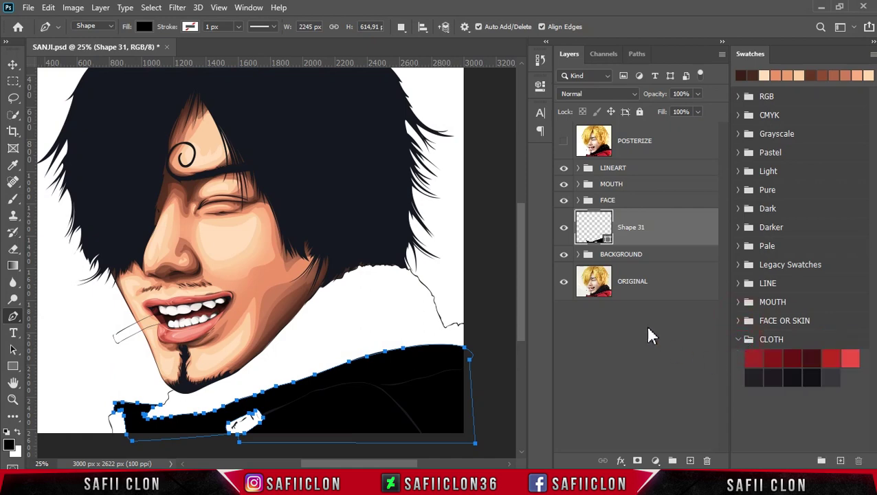
double_click(607, 239)
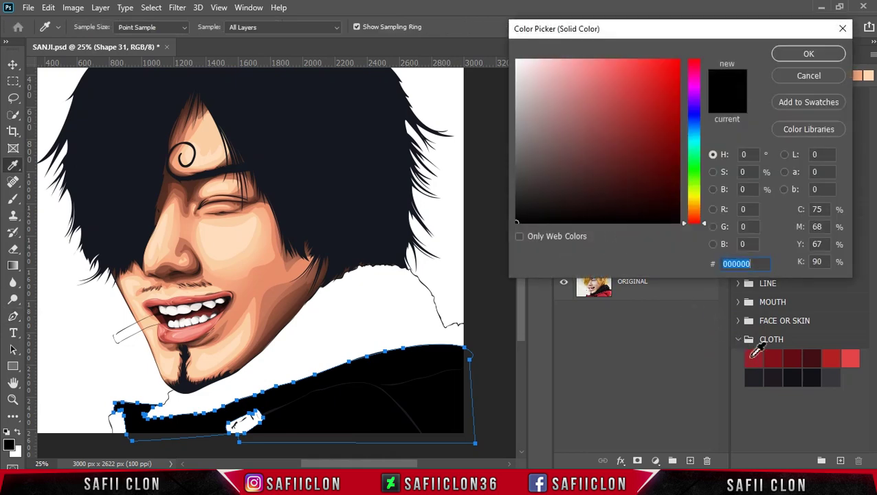
Step: Recolour the Shape 31 jacket dark red (9a1f29) and set path operations to New Layer
left_click(752, 356)
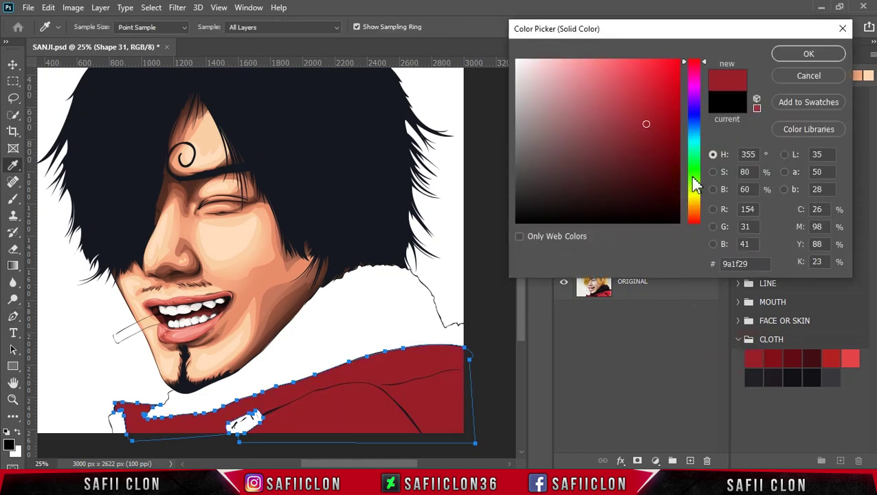
left_click(787, 54)
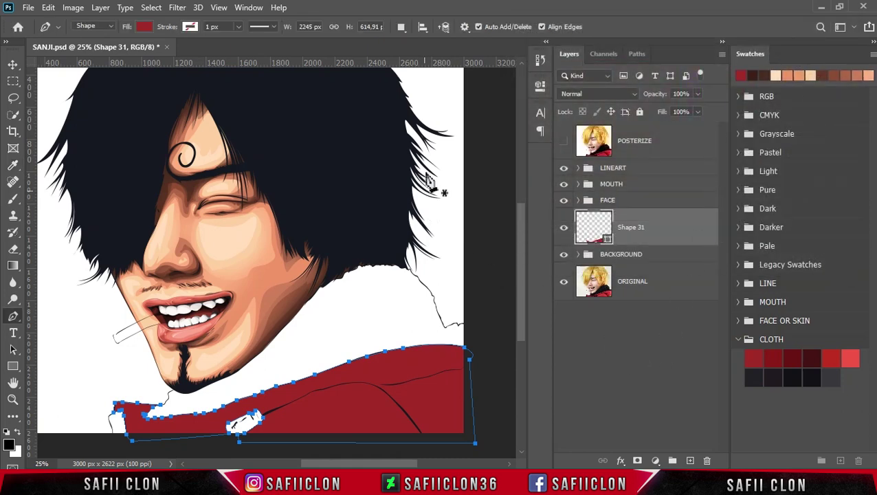
left_click(401, 27)
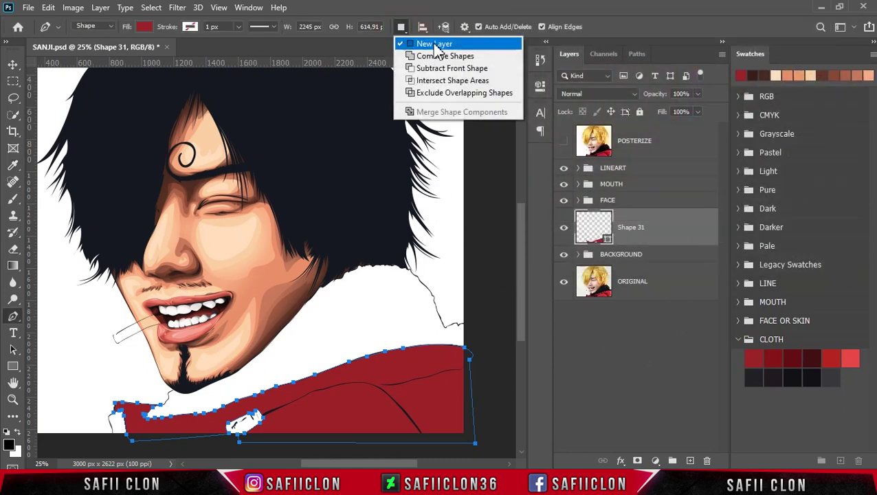
left_click(434, 45)
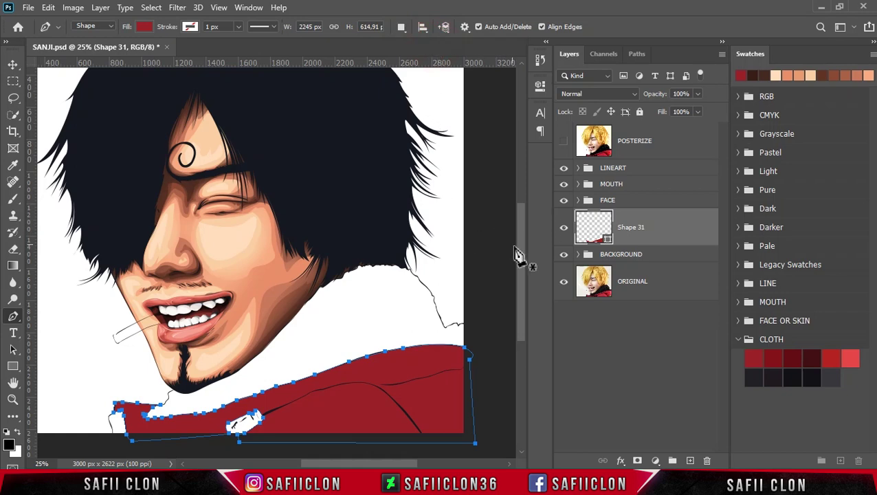
Step: Zoom in on the jacket and place the first anchor of a new fold shape
left_click_drag(521, 253, 522, 283)
left_click_drag(371, 459, 413, 383)
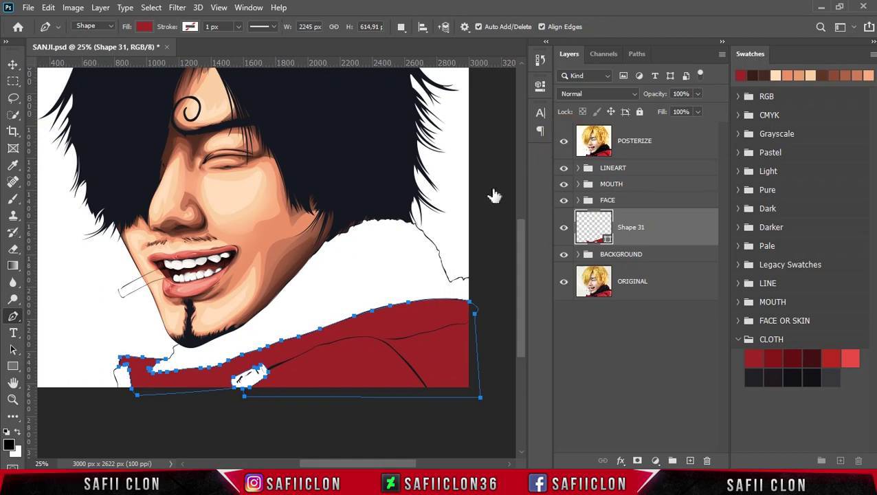
key("ctrl+plus")
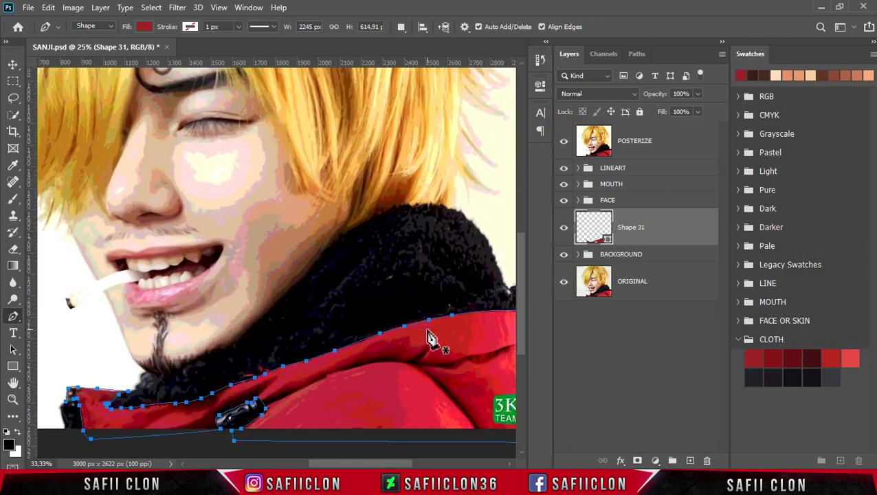
scroll(396, 270, "down", 2)
scroll(402, 267, "down", 1)
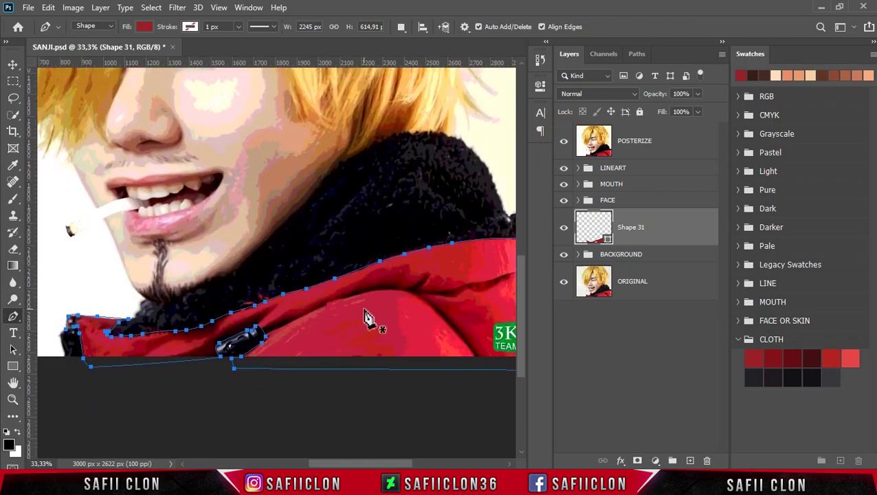
left_click_drag(337, 464, 361, 465)
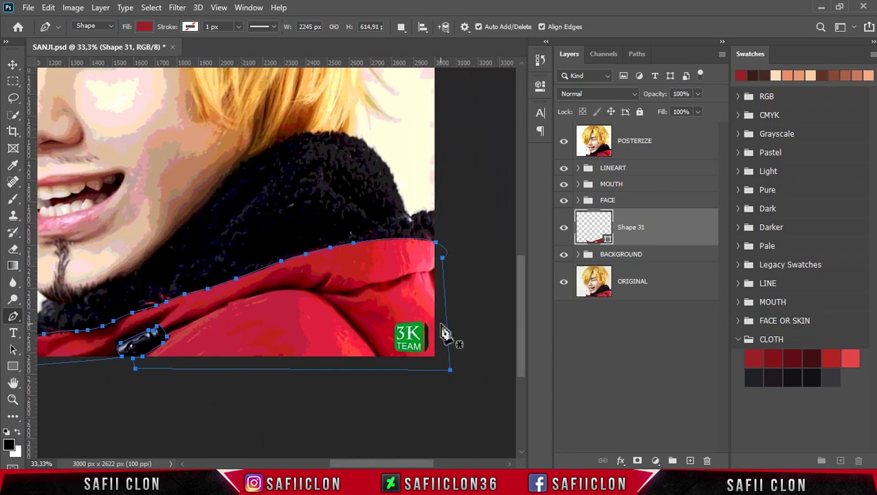
left_click(436, 233)
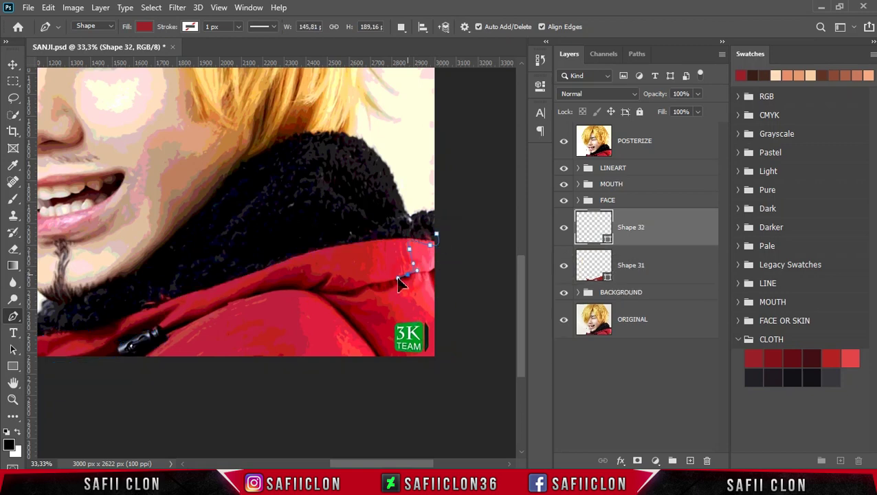
Step: Trace the first curved anchors of the Shape 32 fold across the jacket
left_click(564, 142)
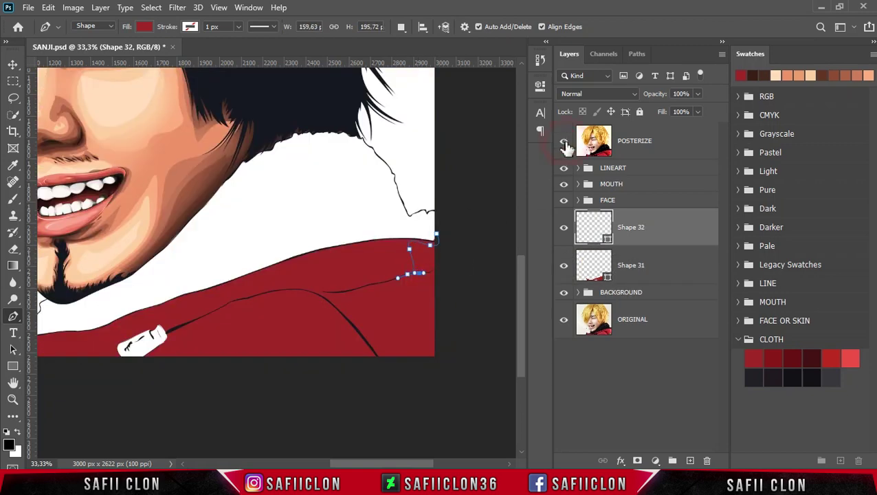
left_click(563, 142)
left_click_drag(420, 303, 450, 355)
mouse_move(403, 389)
left_mouse_down()
mouse_move(374, 372)
mouse_move(347, 323)
left_mouse_up()
left_click(358, 362)
left_click_drag(296, 300, 293, 317)
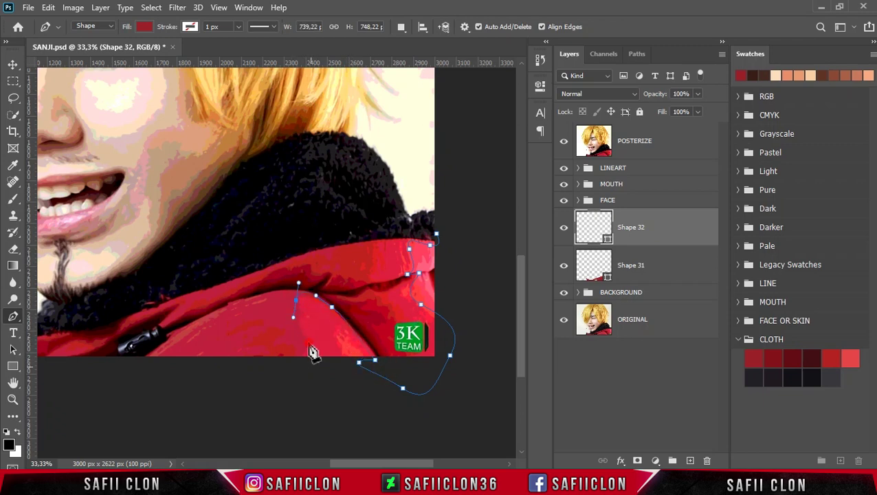
left_click_drag(387, 463, 356, 463)
mouse_move(310, 371)
left_mouse_down()
mouse_move(302, 351)
mouse_move(269, 382)
mouse_move(152, 386)
mouse_move(118, 364)
left_mouse_up()
left_click(377, 309)
Step: Continue the fold outline along the collar's lower edge to the right shoulder
left_click_drag(121, 305, 162, 295)
left_click(168, 332)
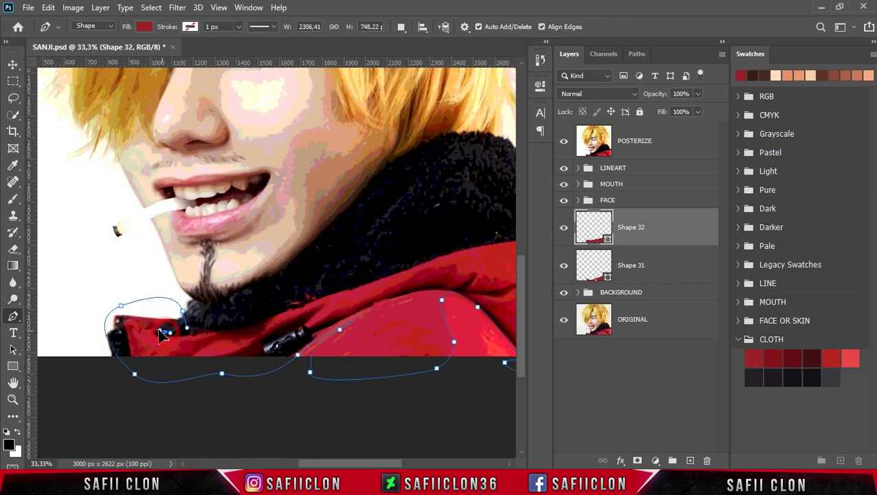
left_click_drag(135, 324, 125, 321)
left_click_drag(177, 342, 193, 338)
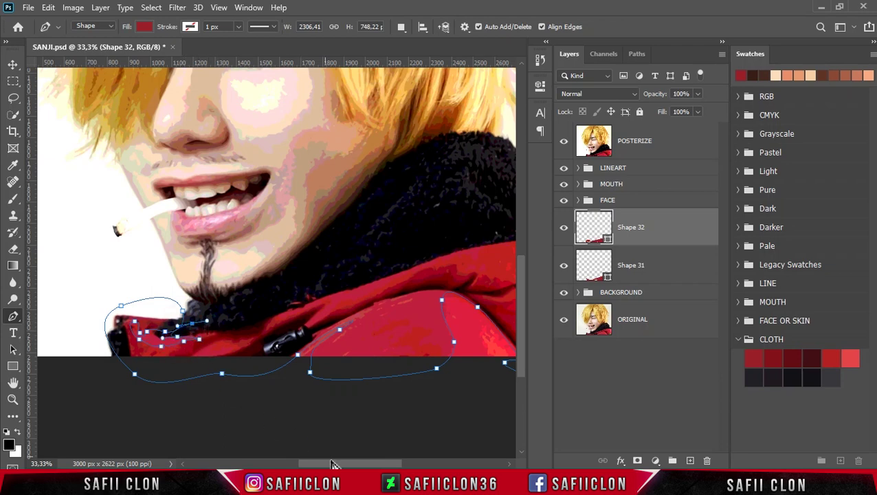
left_click_drag(332, 465, 338, 464)
left_click(235, 314)
left_click_drag(267, 302, 281, 299)
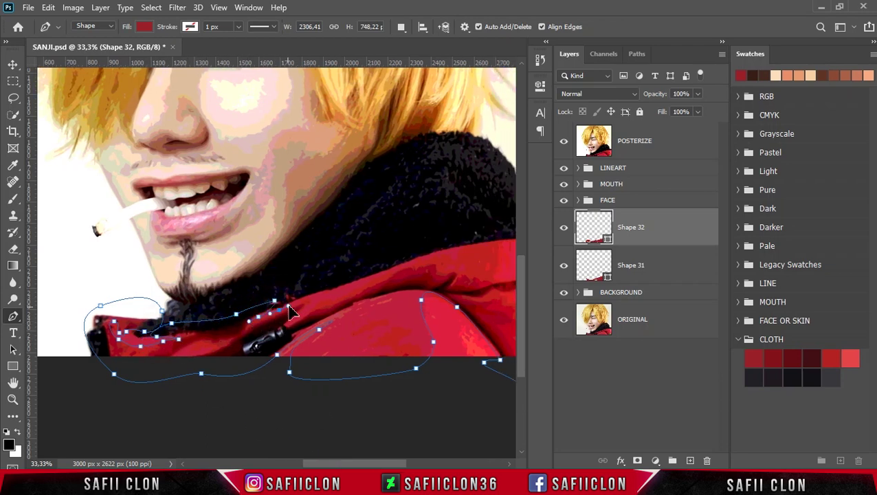
left_click_drag(287, 322, 330, 303)
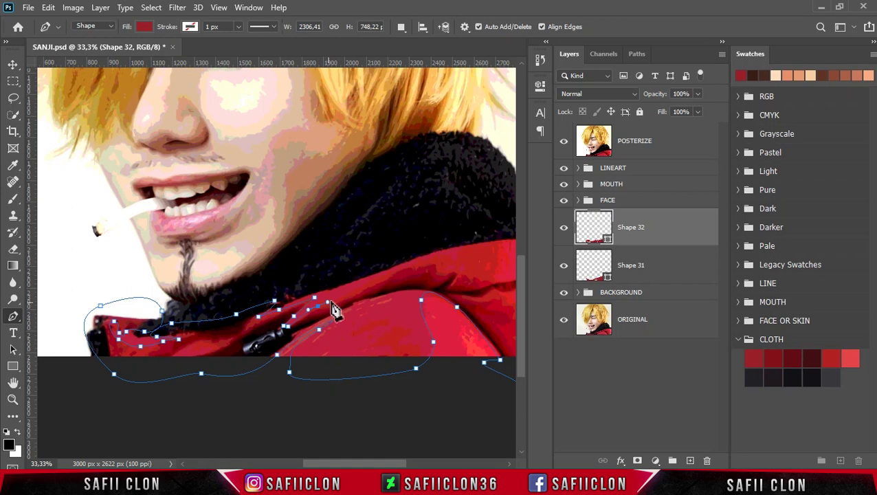
left_click_drag(387, 466, 415, 466)
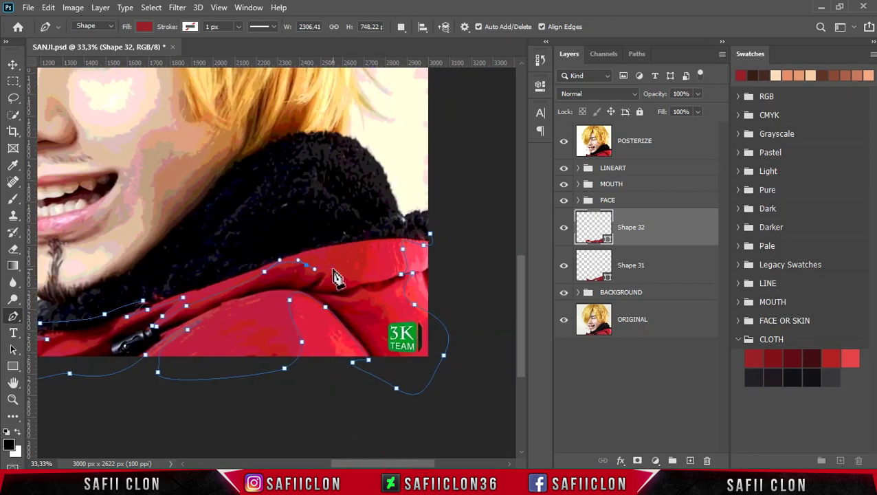
left_click_drag(378, 227, 408, 214)
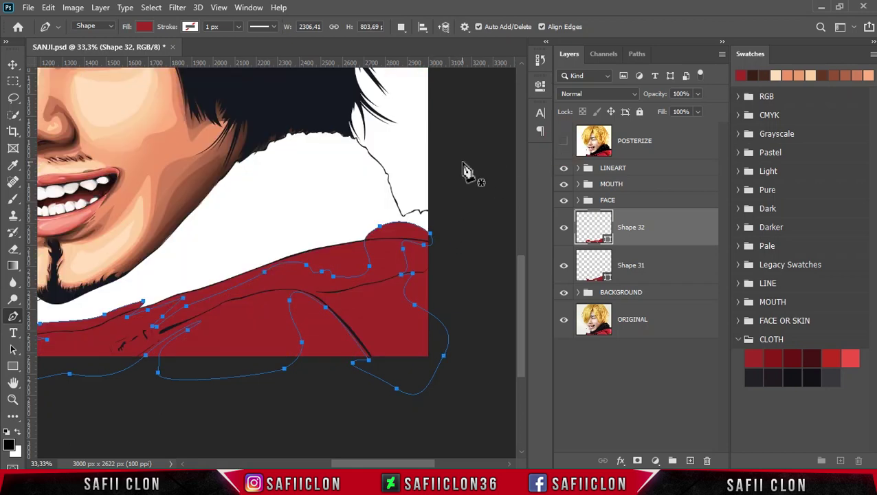
Step: Fill Shape 32 with the darker red CLOTH swatch 830f18 and clip it to Shape 31
left_click(608, 239)
double_click(607, 240)
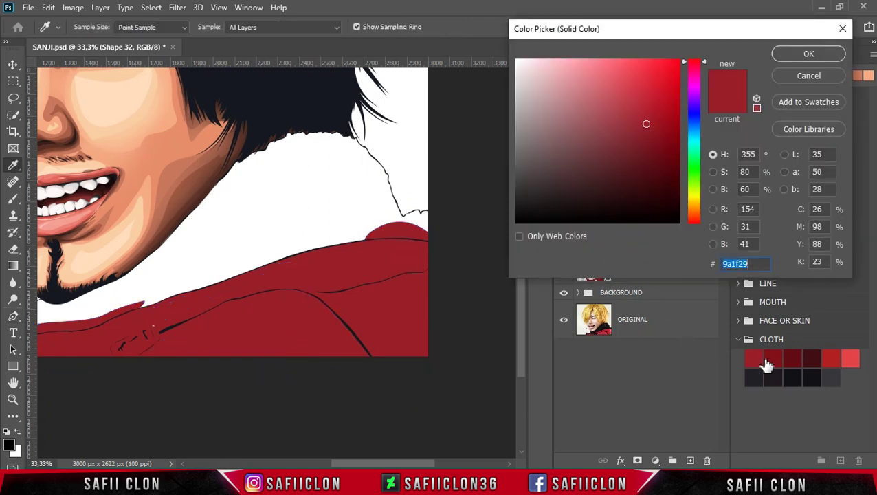
left_click(771, 359)
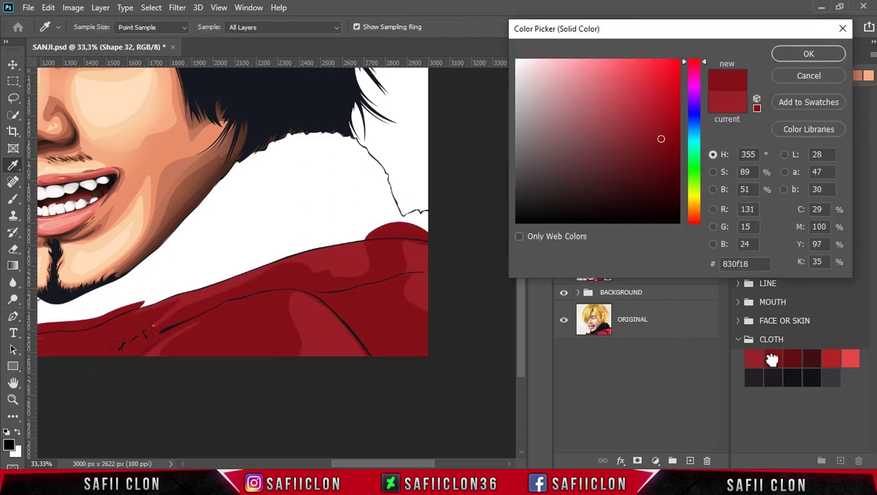
left_click(805, 54)
right_click(663, 234)
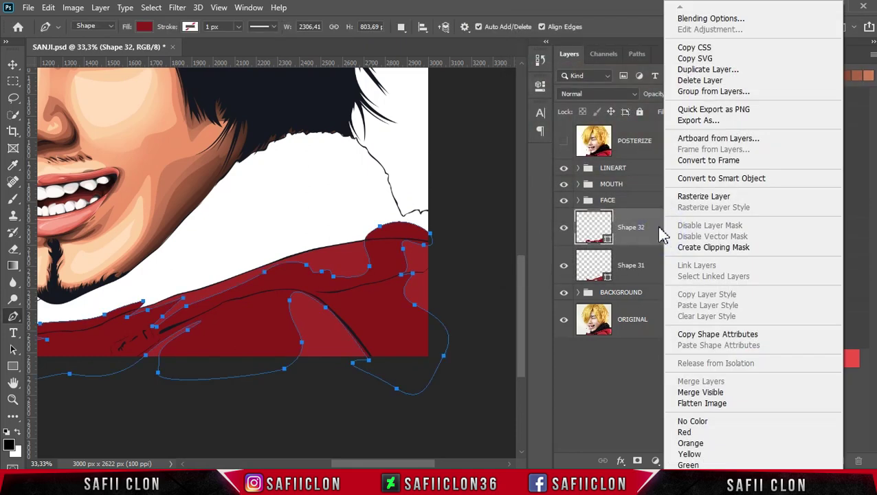
left_click(699, 249)
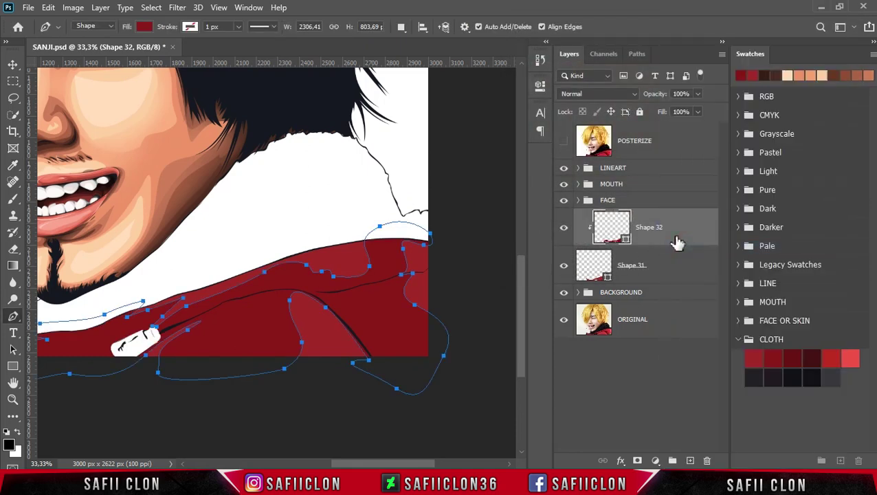
Step: Set the Pen path operation to New Layer and zoom in on the jacket collar
mouse_move(435, 464)
left_mouse_down()
mouse_move(402, 464)
mouse_move(426, 463)
left_mouse_up()
left_click(401, 27)
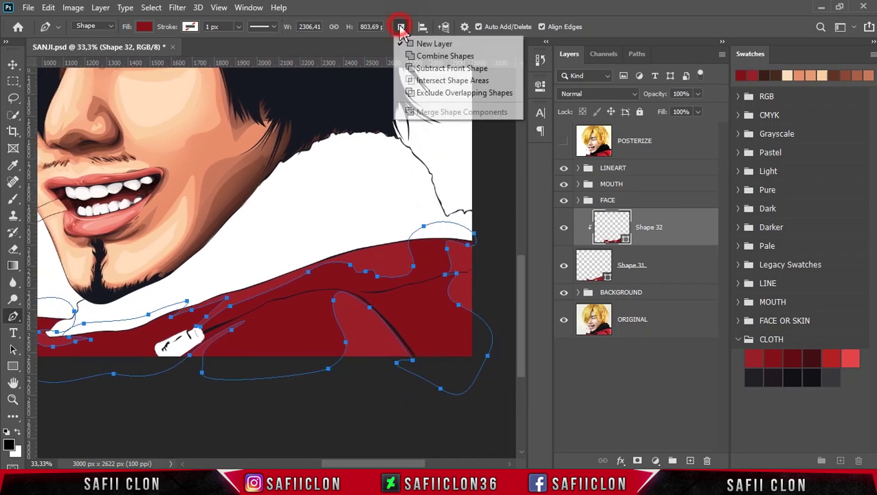
left_click(433, 45)
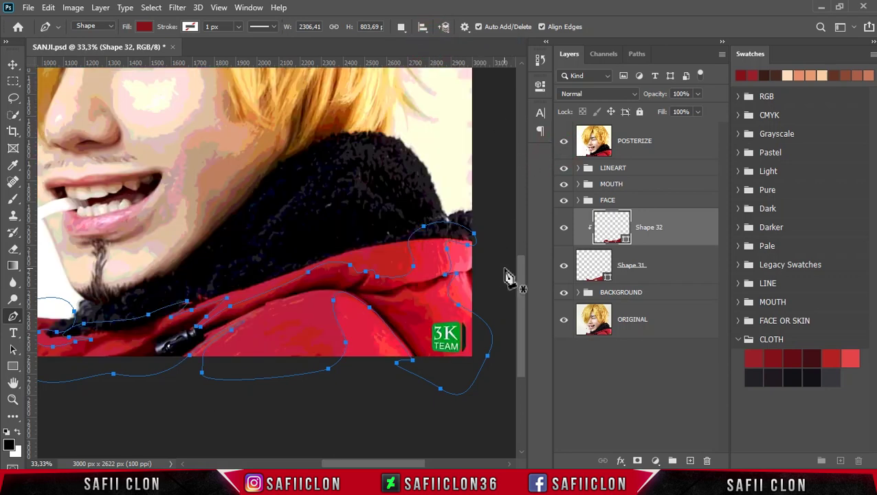
key("ctrl+plus")
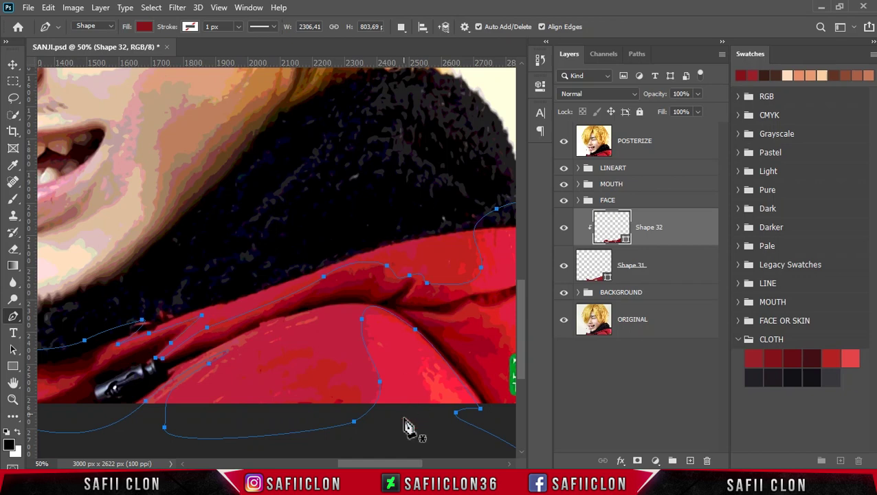
Step: Start a new fold shape on the red collar, curving its outline below the collar
left_click_drag(411, 463, 429, 463)
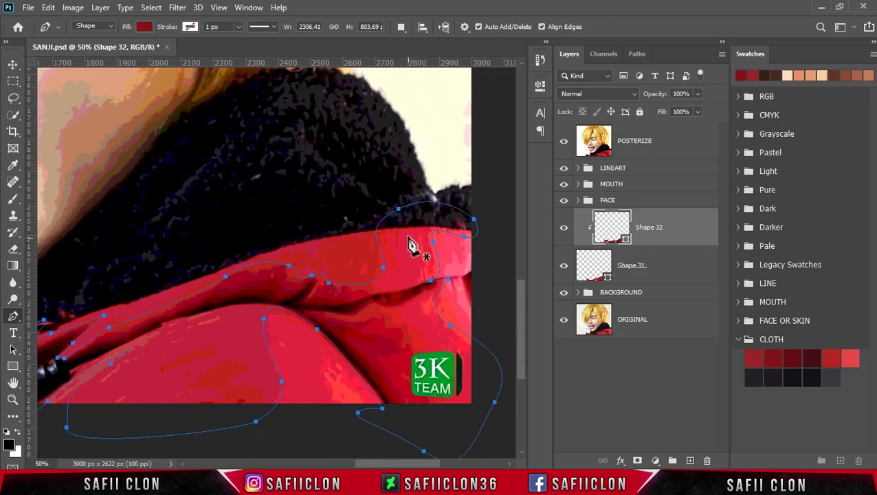
key("Escape")
left_click(405, 225)
left_click(392, 275)
mouse_move(415, 285)
left_mouse_down()
mouse_move(436, 282)
mouse_move(391, 309)
left_mouse_up()
left_click(399, 328)
left_click_drag(451, 399, 390, 414)
left_click(368, 385)
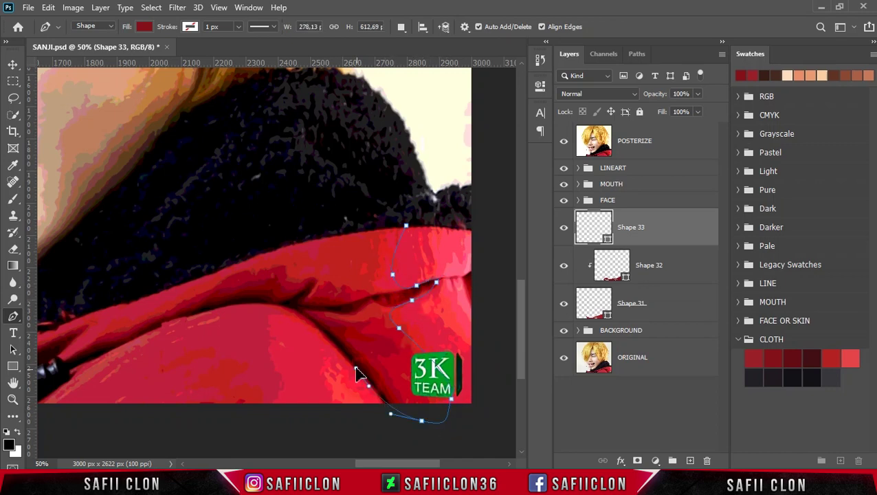
left_click_drag(398, 463, 383, 463)
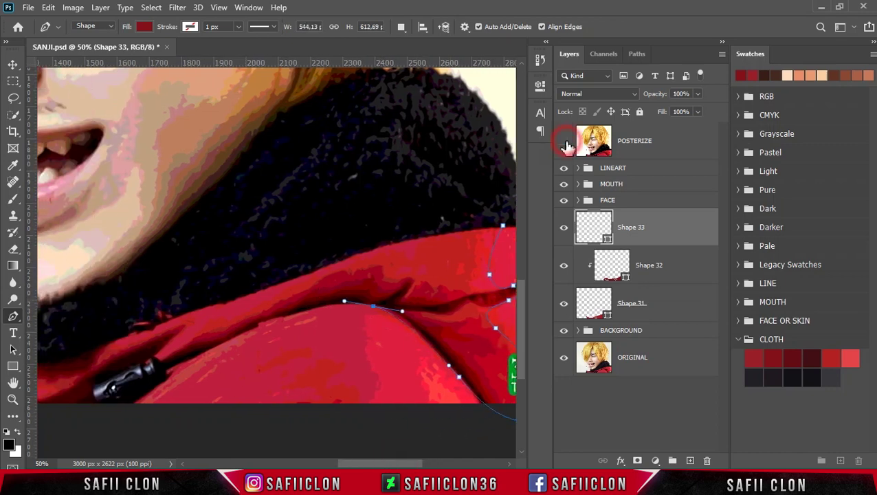
Step: Extend the fold outline near the zip pull, toggling the POSTERIZE layer to compare
left_click(564, 140)
left_click_drag(176, 363, 71, 418)
scroll(329, 391, "left", 5)
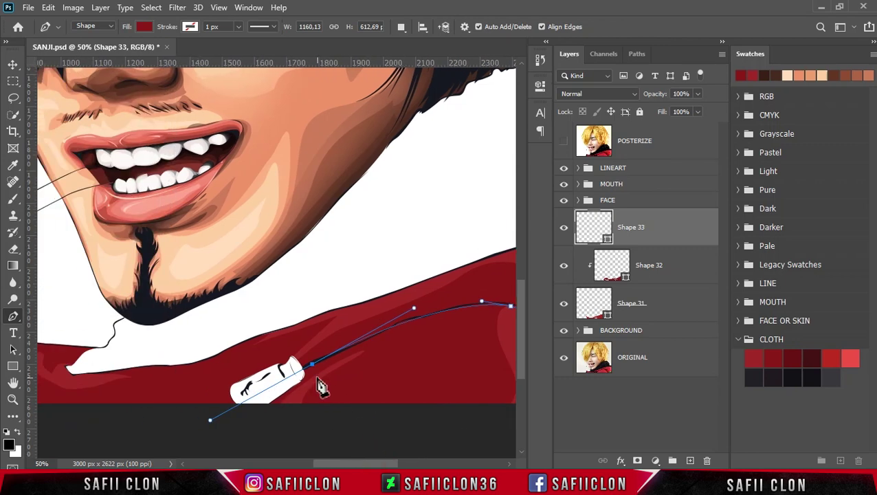
left_click(563, 141)
left_click_drag(337, 463, 325, 463)
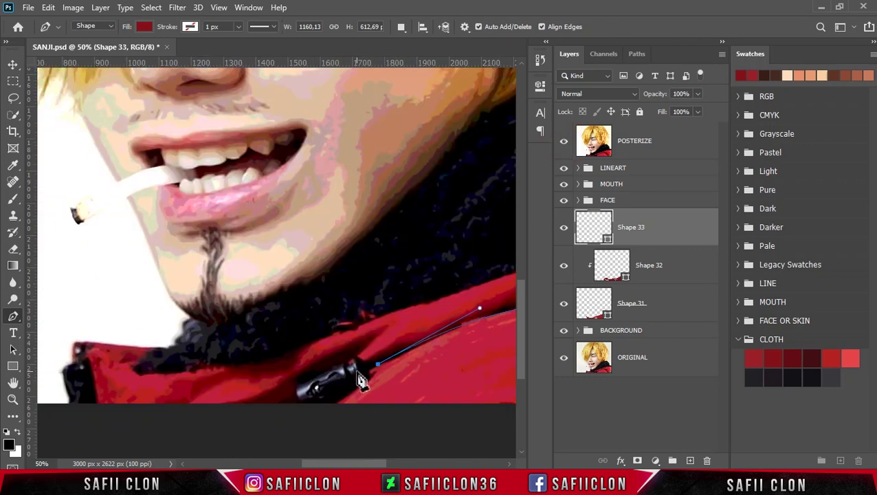
left_click_drag(295, 406, 279, 413)
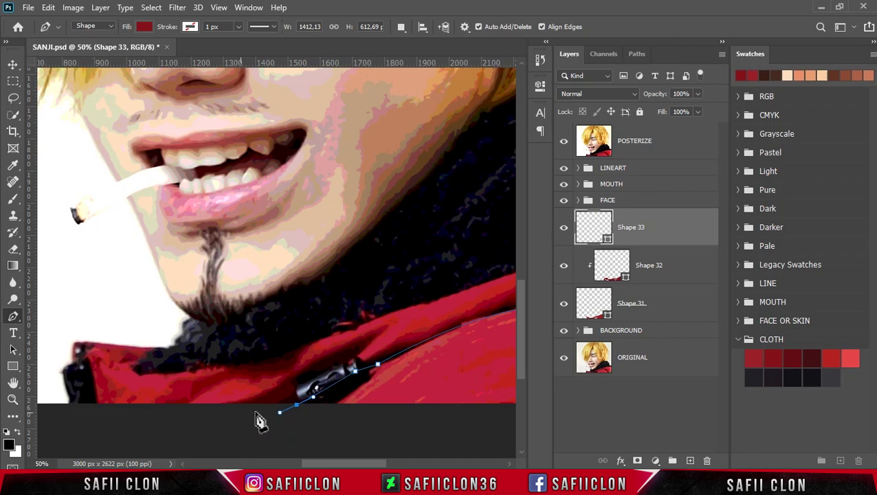
left_click_drag(399, 341, 378, 382)
left_click_drag(367, 464, 401, 463)
left_click(564, 140)
Step: Close the fold curve along the collar, then check Shape 33 with POSTERIZE hidden
mouse_move(326, 284)
left_mouse_down()
mouse_move(417, 282)
mouse_move(459, 299)
left_mouse_up()
left_click(414, 297)
left_click_drag(399, 464, 424, 464)
left_click_drag(337, 294, 348, 299)
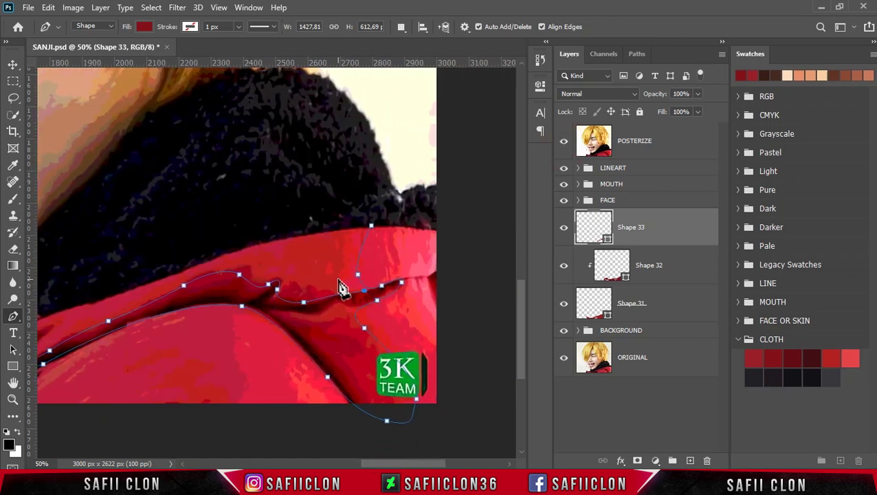
left_click_drag(416, 461, 379, 464)
left_click(564, 142)
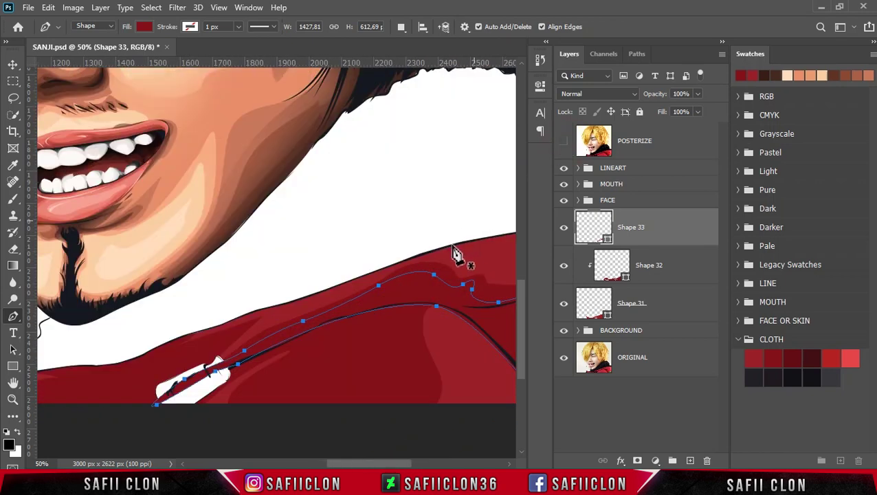
right_click(655, 236)
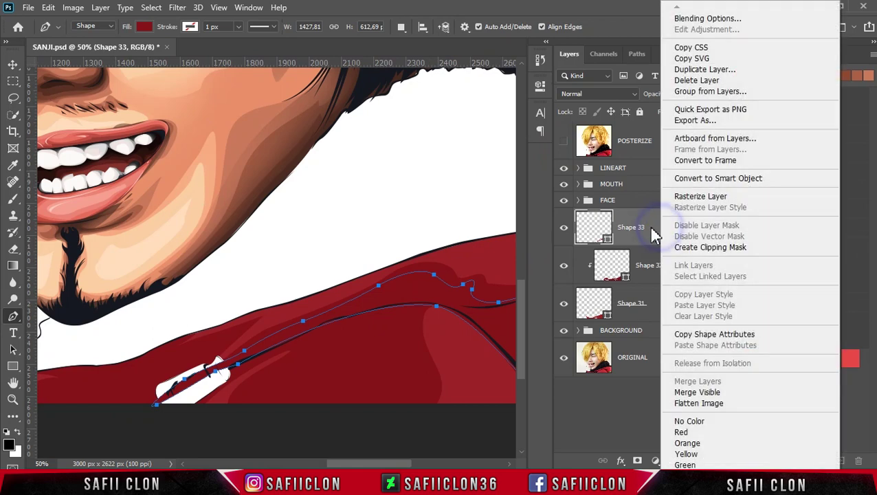
Step: Clip Shape 33 to Shape 32, fill it dark red 630c14, and set paths to Combine Shapes
left_click(710, 247)
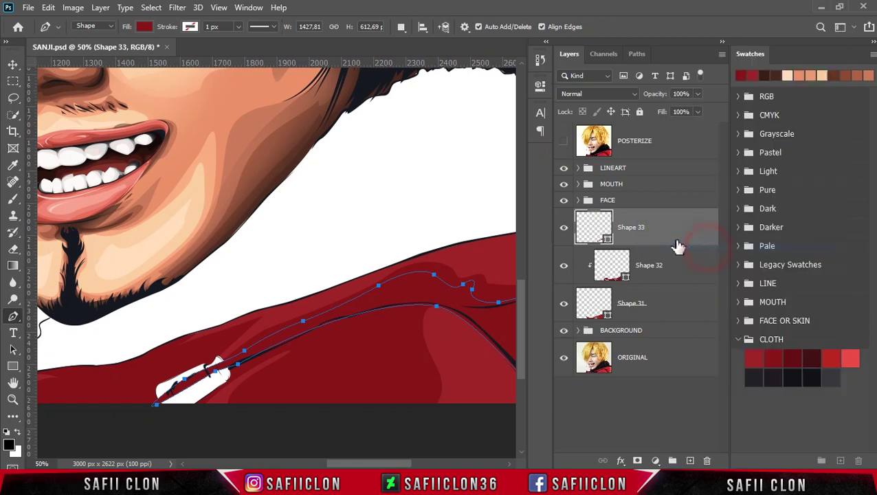
left_click(625, 241)
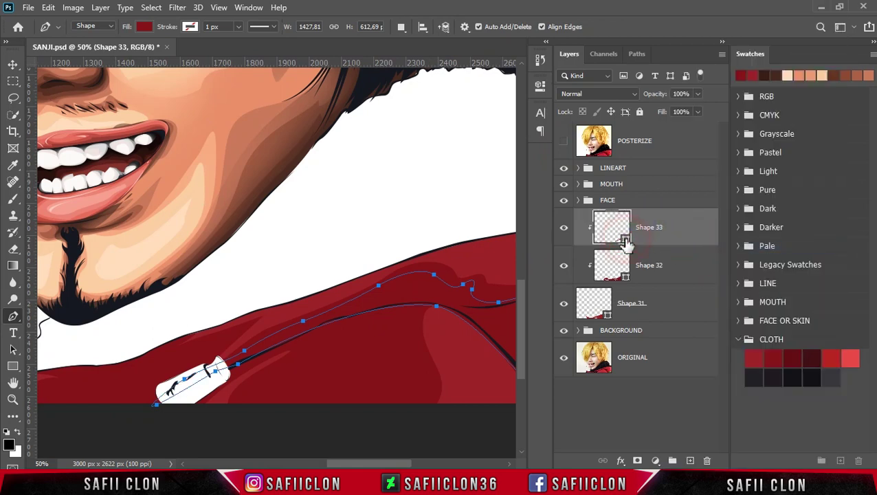
double_click(625, 240)
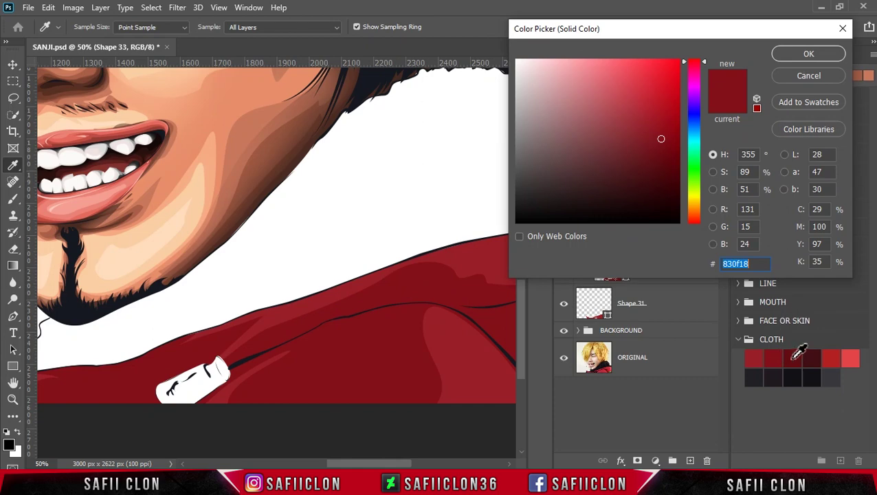
left_click(792, 357)
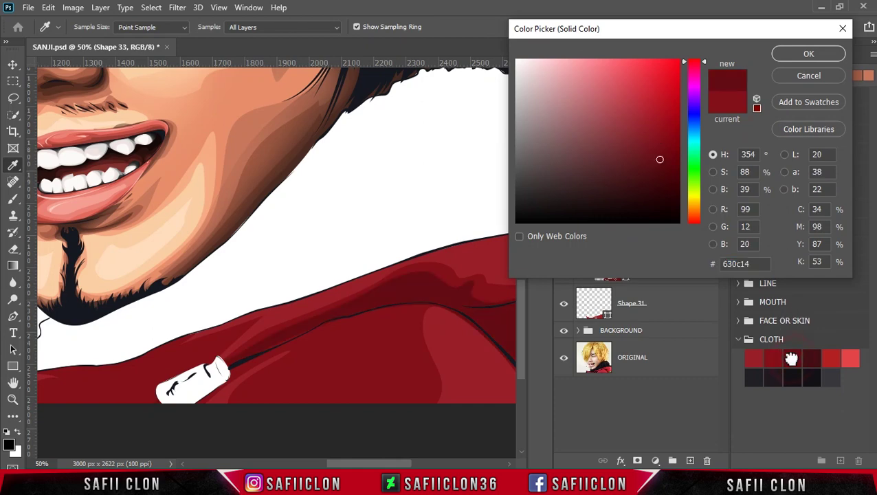
left_click(787, 56)
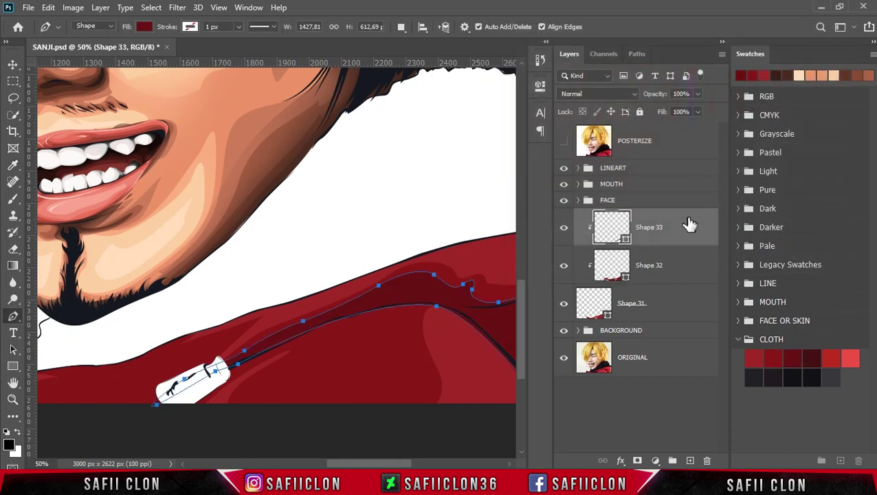
left_click(402, 28)
left_click(432, 58)
Step: Begin a second fold shape in Shape 33, extending leftward along the collar
left_click_drag(402, 463, 371, 464)
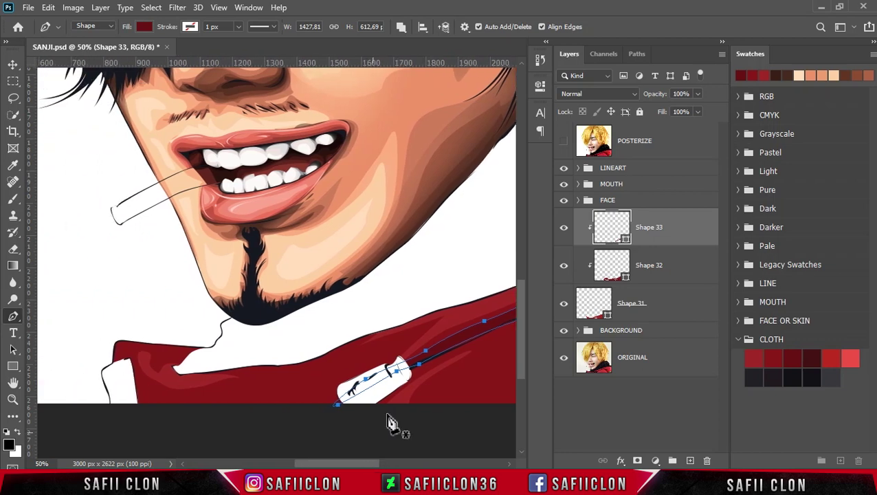
left_click(564, 142)
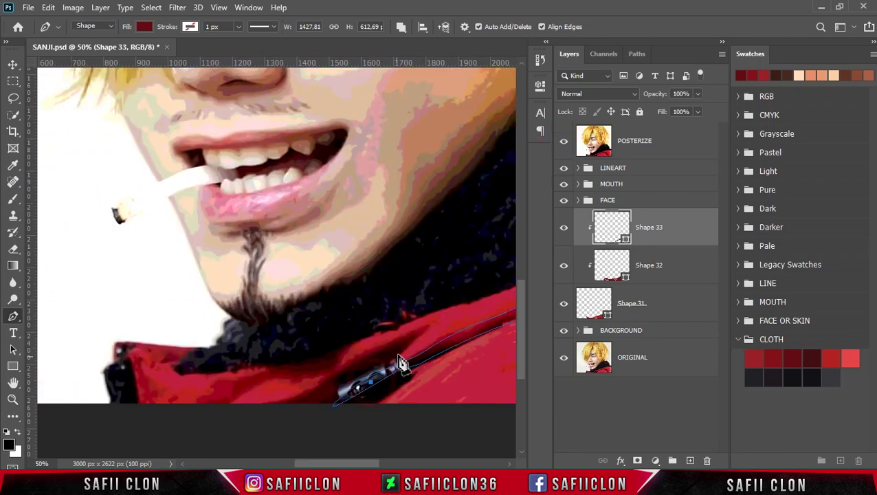
left_click(564, 141)
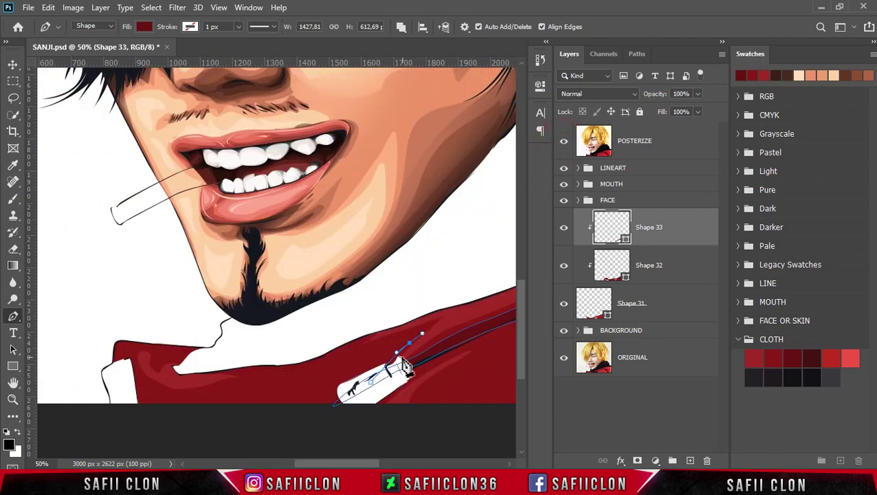
left_click_drag(342, 363, 348, 345)
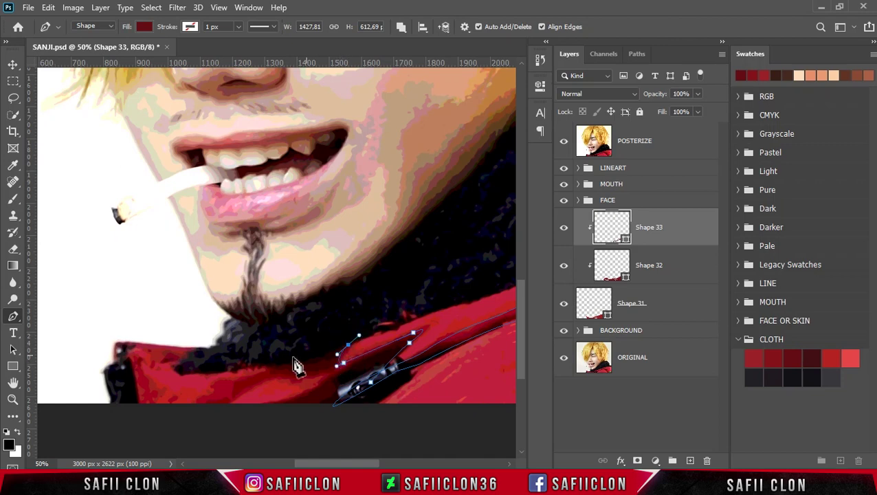
left_click_drag(237, 365, 194, 371)
Step: Add more points along the left collar and curve the new fold outline
left_click(563, 142)
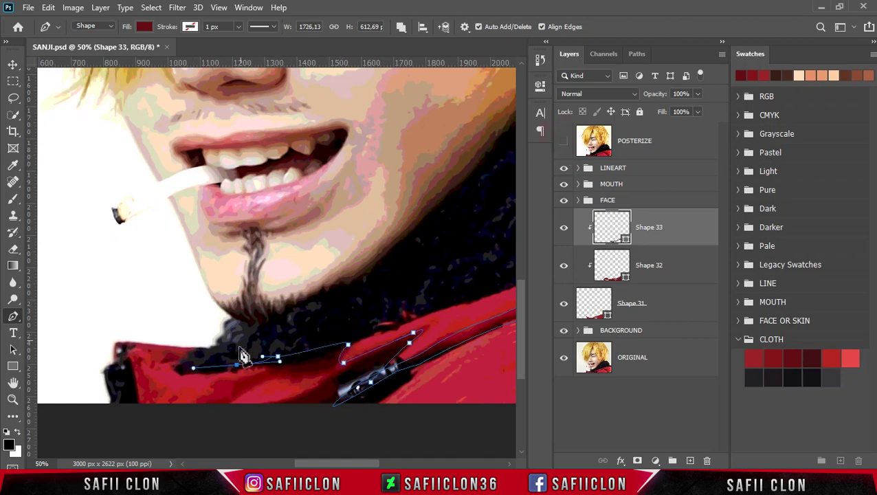
left_click(178, 376)
left_click(257, 375)
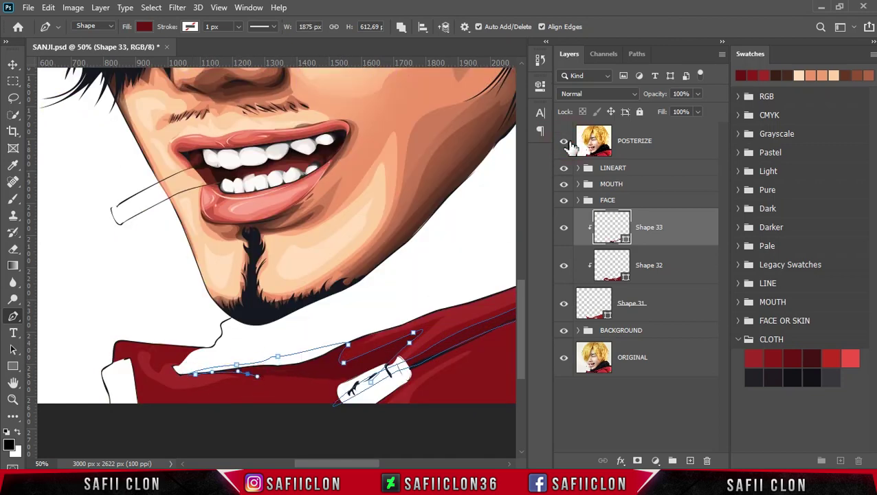
left_click(563, 141)
left_click(231, 386)
left_click(207, 390)
left_click_drag(204, 409, 381, 405)
left_click_drag(325, 465, 303, 466)
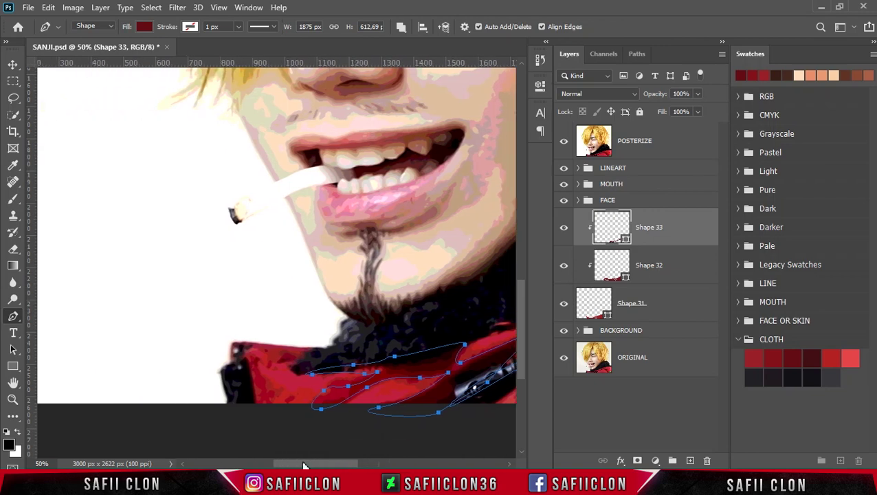
Step: Trace the fold up to the collar's top corner and top edge, toggling POSTERIZE
left_click(305, 406)
left_click(564, 140)
left_click_drag(286, 389, 260, 385)
left_click(260, 343)
left_click(564, 140)
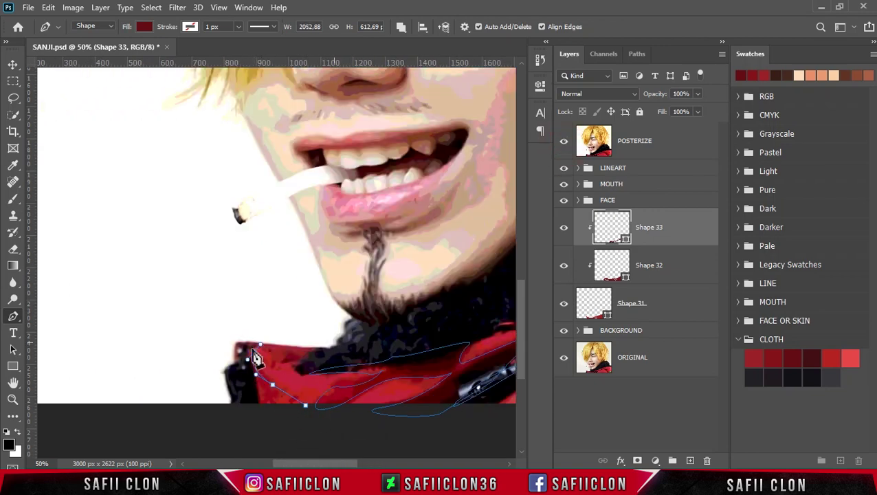
left_click_drag(282, 358, 292, 360)
Step: Finish the left-collar fold outline and view the result with POSTERIZE hidden
left_click_drag(251, 320, 215, 328)
left_click_drag(262, 419, 303, 417)
left_click_drag(336, 462, 416, 453)
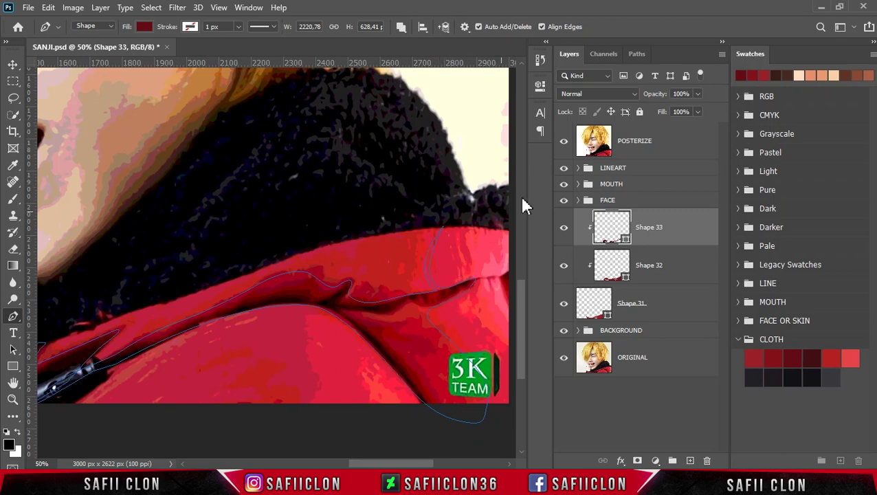
left_click(564, 141)
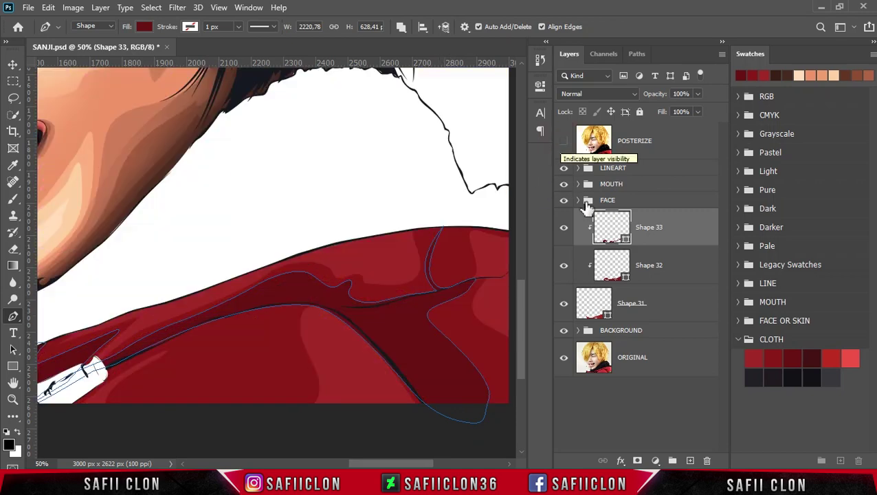
left_click(688, 271)
Step: Drag Shape 32's shoulder anchor onto the jacket's top edge, checking against POSTERIZE
left_click(415, 283)
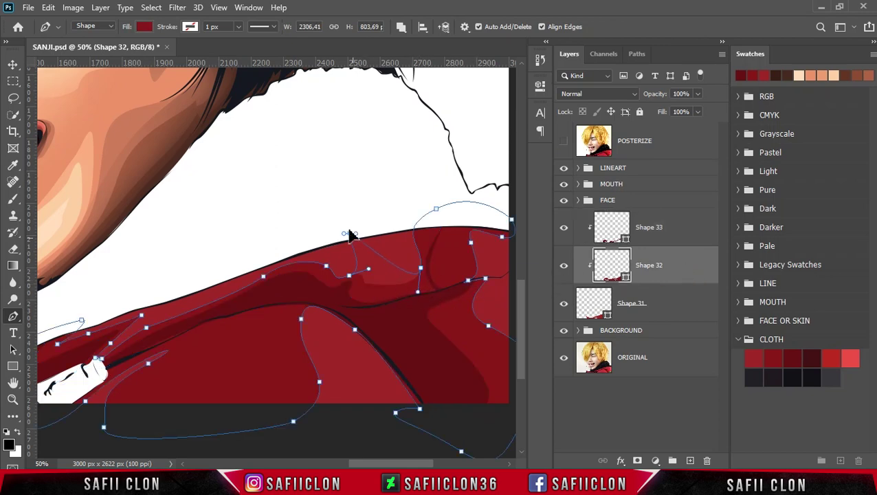
left_click_drag(351, 240, 349, 280)
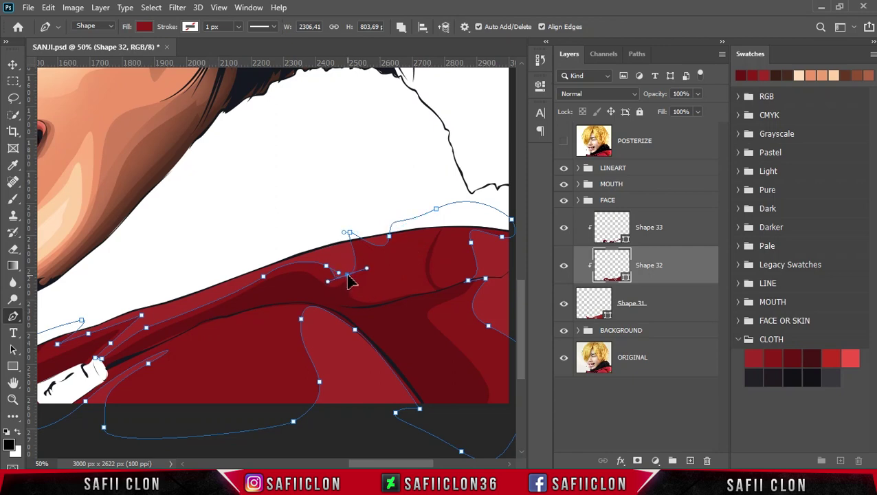
left_click(565, 142)
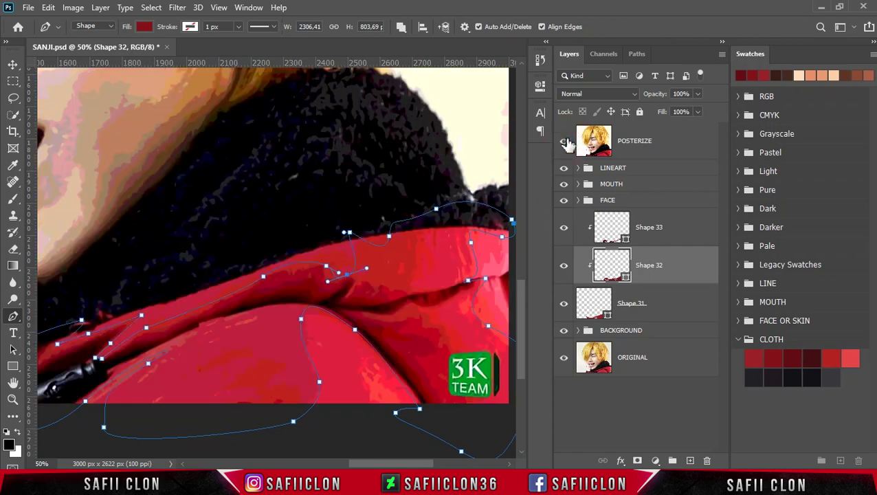
left_click(565, 142)
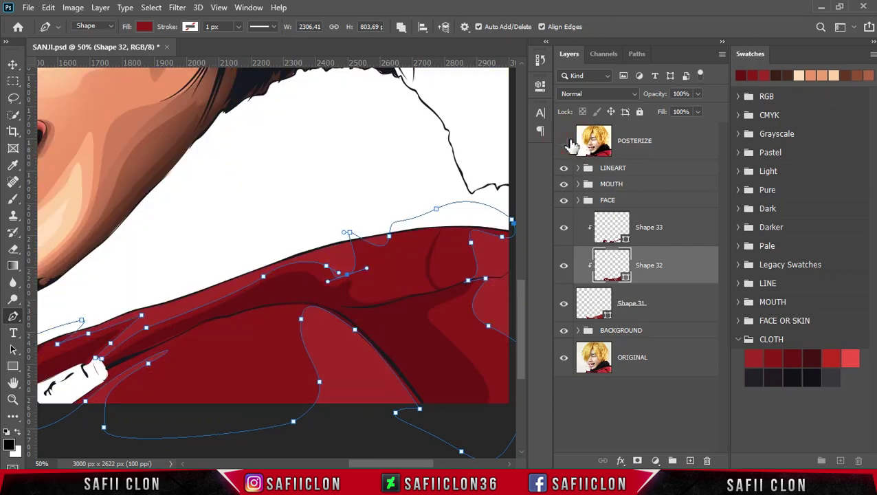
left_click(679, 236)
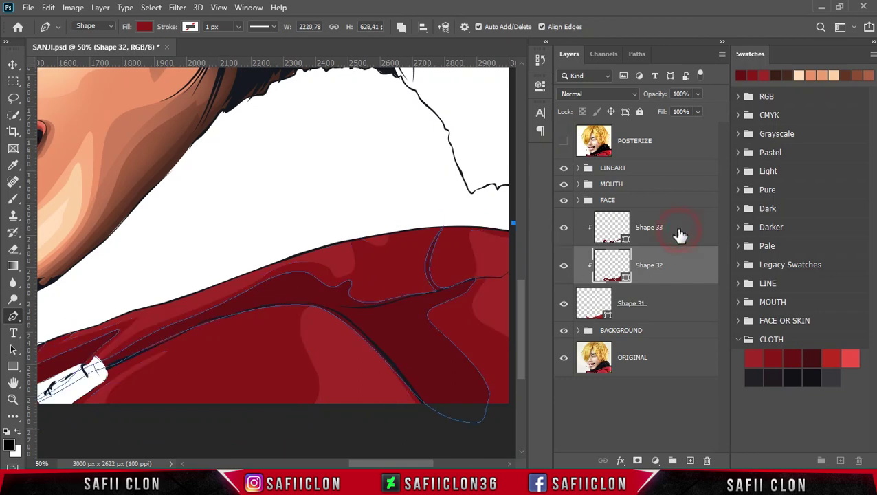
Step: Set the path operation to Combine Shapes and compare against the posterized photo
left_click(402, 28)
left_click(420, 56)
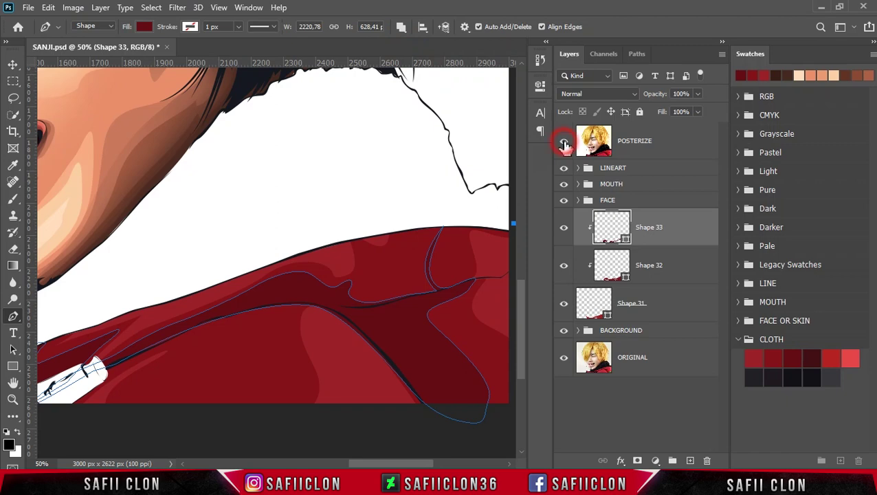
left_click(564, 143)
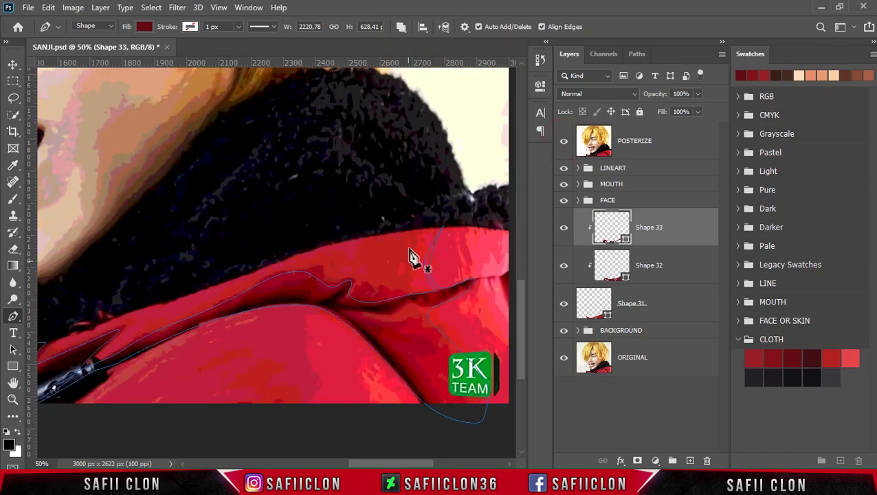
left_click(564, 142)
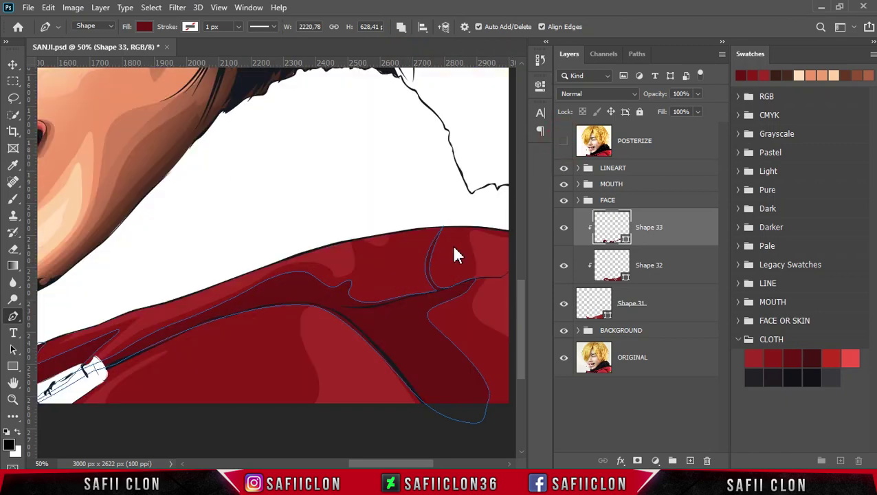
Step: Add a closed fold area to Shape 33 at the shoulder's upper right, reaching the canvas edge
left_click(403, 225)
left_click_drag(374, 272, 346, 284)
left_click_drag(410, 292, 446, 294)
left_click(449, 286)
left_click_drag(451, 219, 460, 199)
left_click(403, 225)
left_click_drag(510, 238, 433, 224)
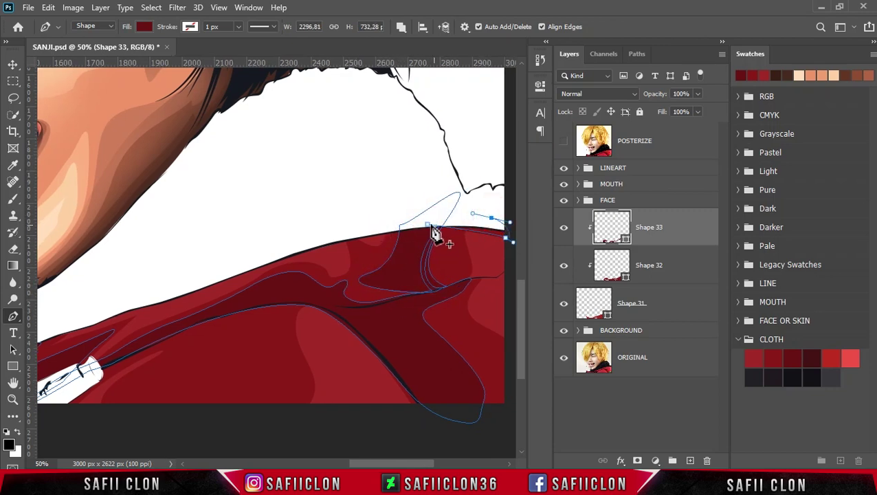
mouse_move(412, 464)
left_mouse_down()
mouse_move(371, 450)
mouse_move(435, 442)
left_mouse_up()
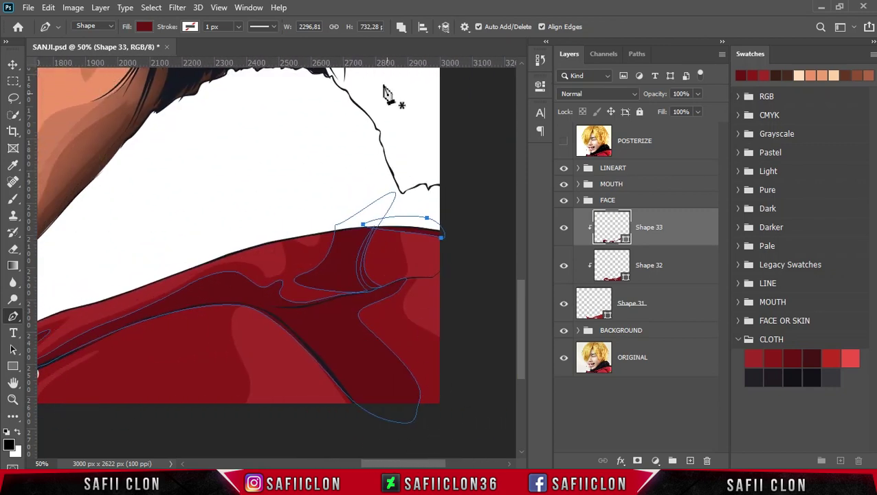
Step: Switch to New Layer mode and start Shape 34 on the collar's right crease
left_click(403, 26)
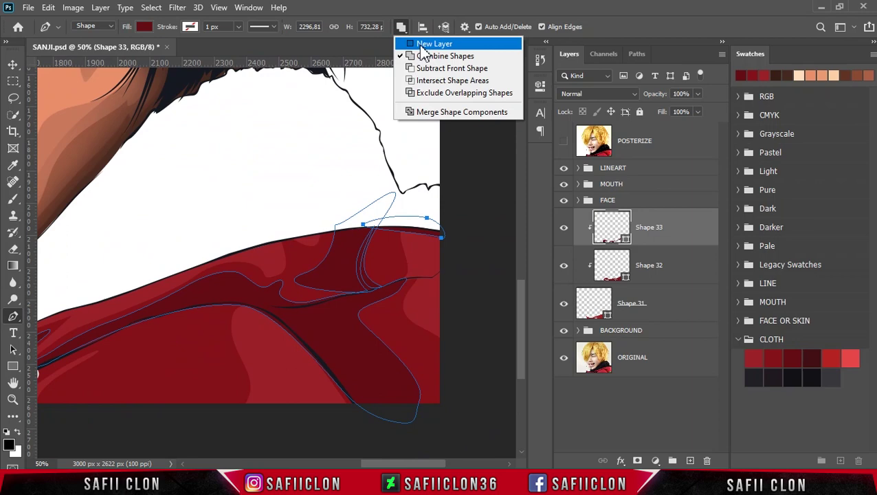
left_click(422, 45)
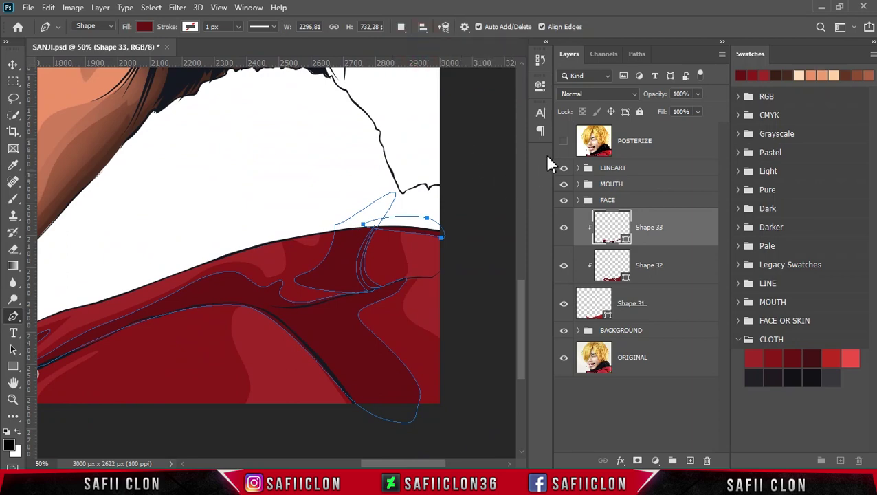
left_click(563, 142)
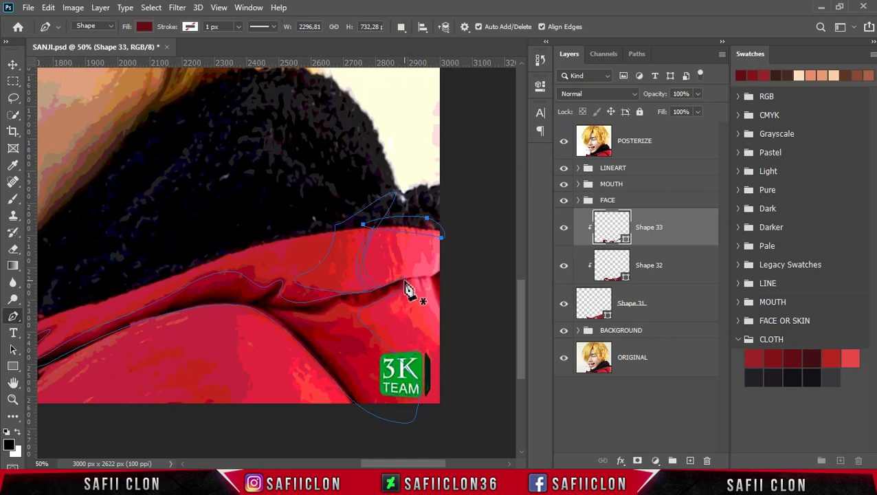
left_click(405, 289)
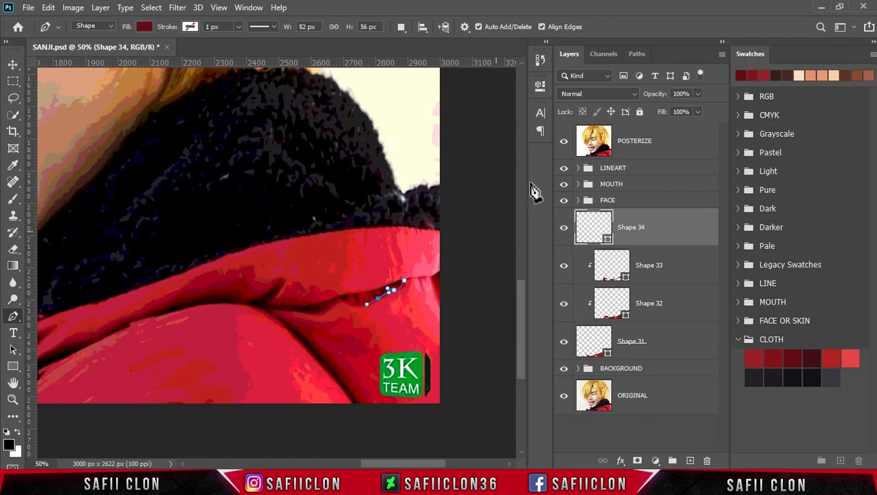
Step: Trace the shoulder fold crease leftward and down past the image edge
left_click(366, 304)
left_click(311, 321)
left_click(285, 313)
mouse_move(322, 321)
left_mouse_down()
mouse_move(371, 354)
mouse_move(342, 351)
left_mouse_up()
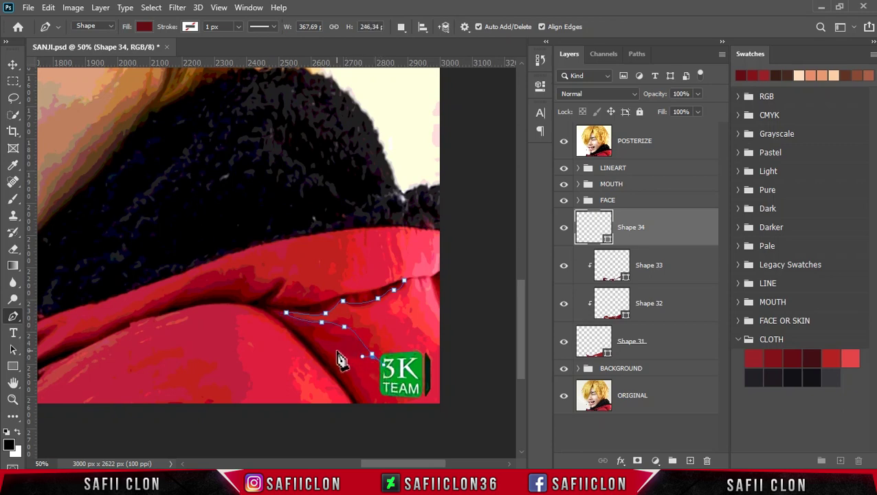
mouse_move(395, 412)
left_mouse_down()
mouse_move(413, 414)
mouse_move(364, 415)
left_mouse_up()
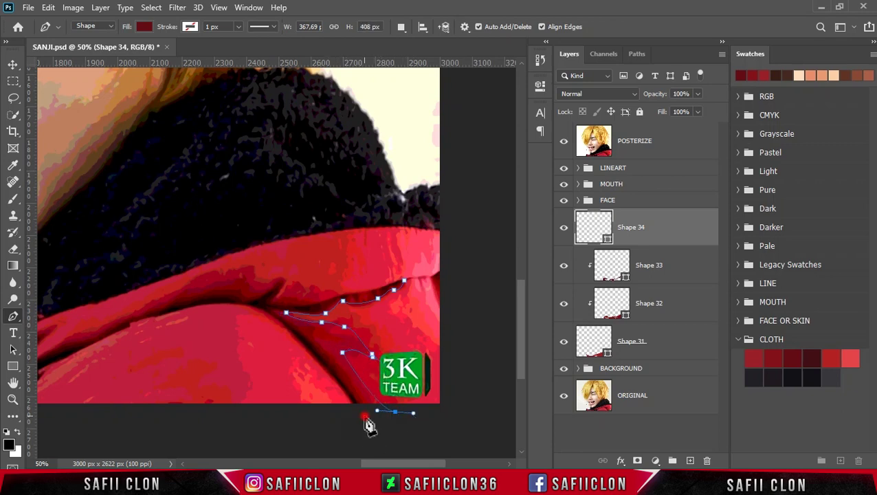
left_click(564, 141)
left_click_drag(247, 305, 204, 297)
left_click(563, 140)
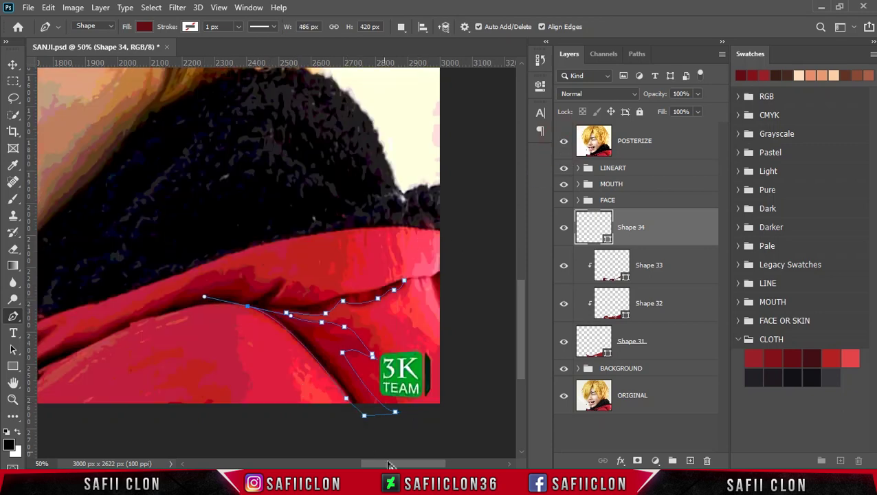
Step: Bring the fold outline down to the white toggle and back along the upper edge
scroll(333, 372, "left", 5)
left_click(563, 140)
left_click_drag(388, 311, 355, 320)
left_click(336, 324)
left_click(237, 371)
left_click_drag(395, 465, 381, 465)
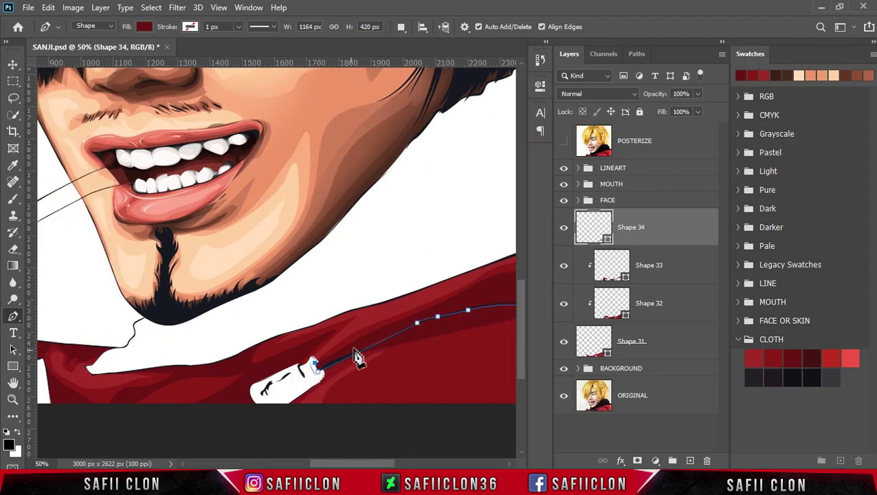
left_click(361, 341)
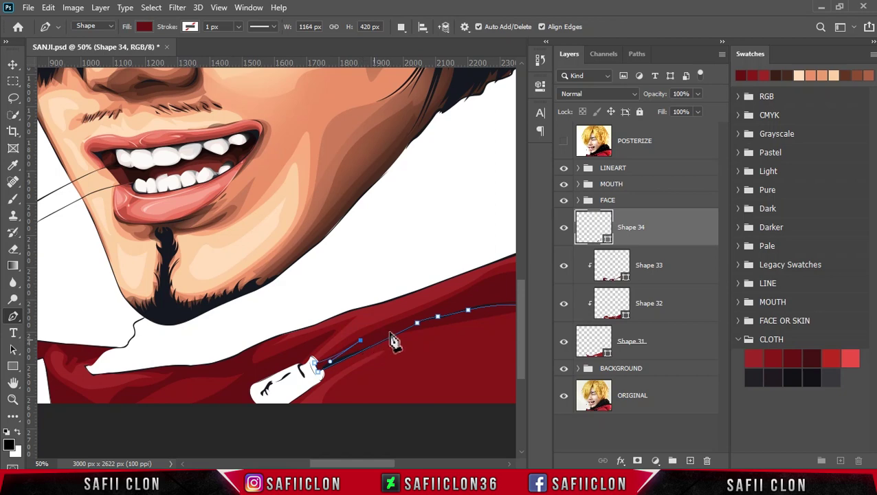
left_click_drag(382, 465, 398, 464)
left_click(377, 290)
left_click_drag(433, 286, 443, 311)
Step: Trace the fold's top near the collar and close the Shape 34 outline
left_click(565, 141)
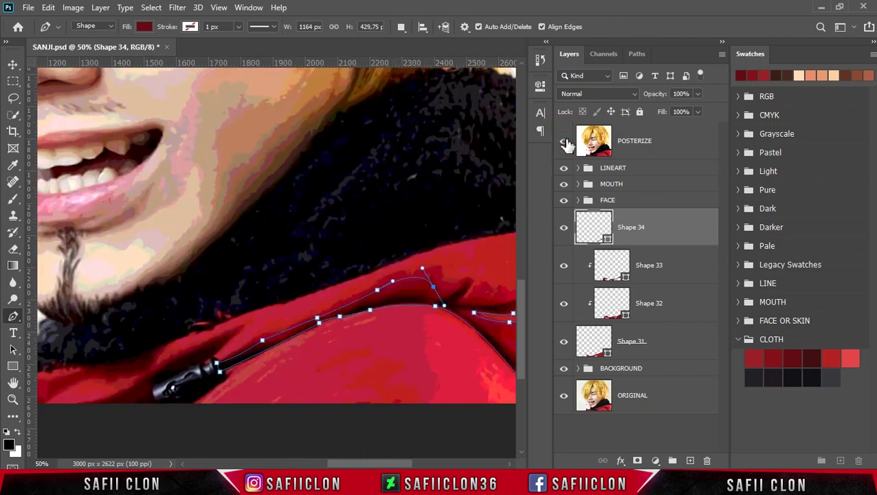
left_click_drag(463, 284, 457, 303)
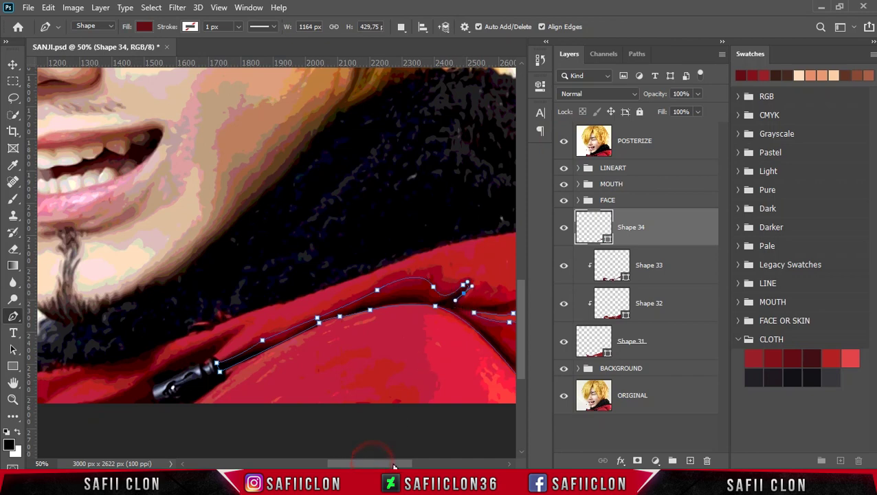
left_click_drag(394, 467, 417, 467)
left_click(564, 145)
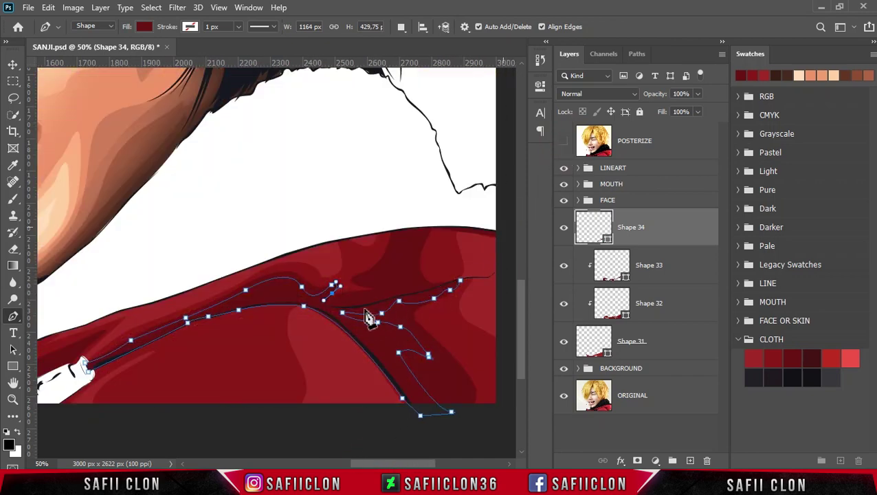
left_click(357, 305)
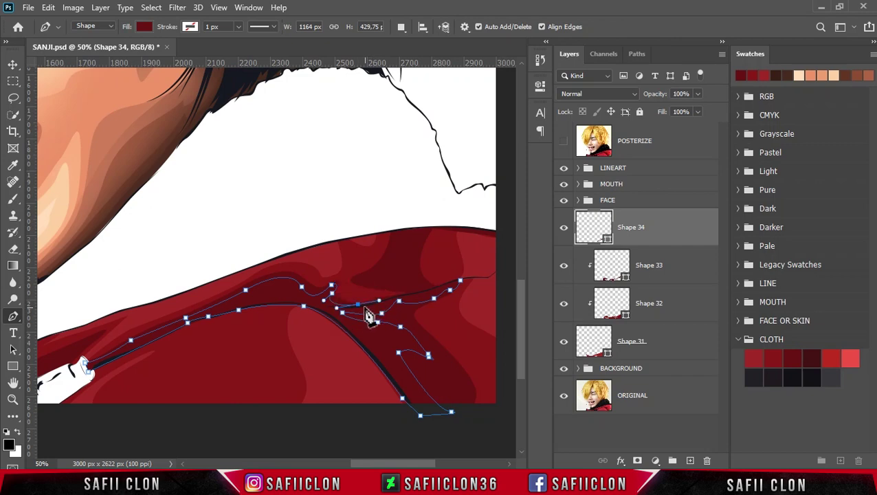
left_click(415, 292)
left_click(461, 281)
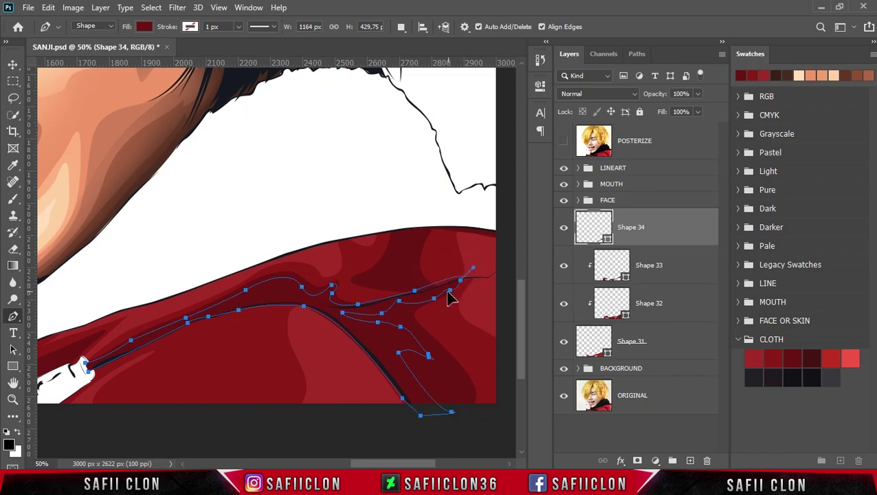
Step: Fill Shape 34 with dark red 420f14 from the CLOTH swatches and clip it to Shape 33
double_click(608, 239)
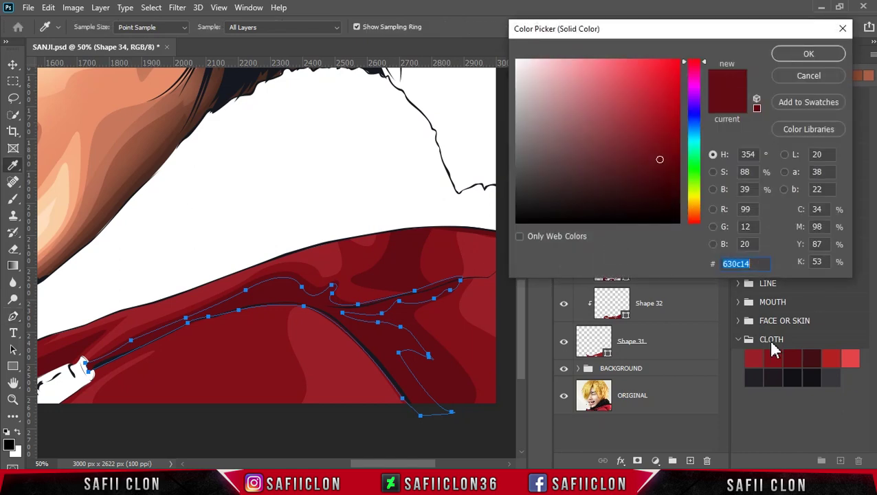
left_click(795, 357)
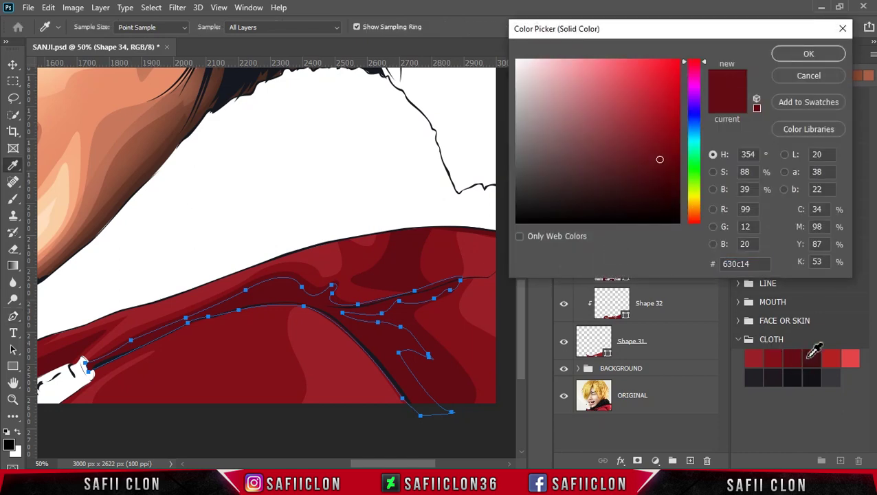
left_click(807, 358)
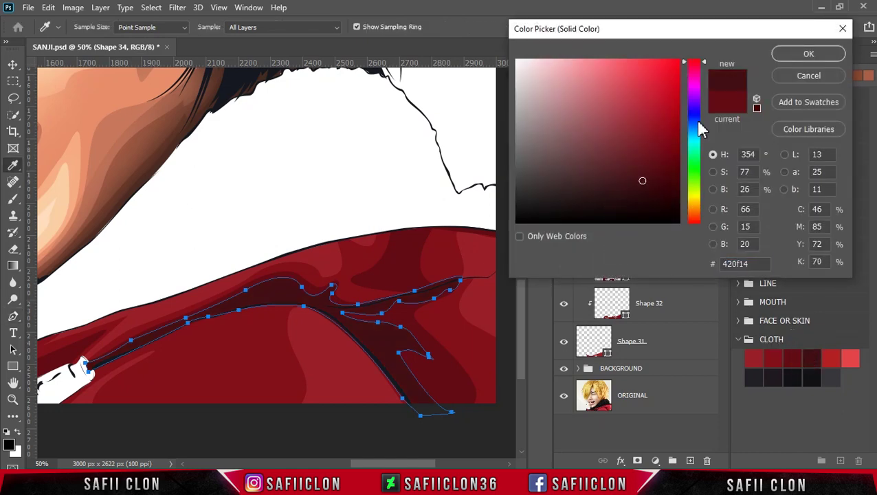
left_click(801, 55)
left_click(667, 234)
right_click(666, 235)
left_click(682, 246)
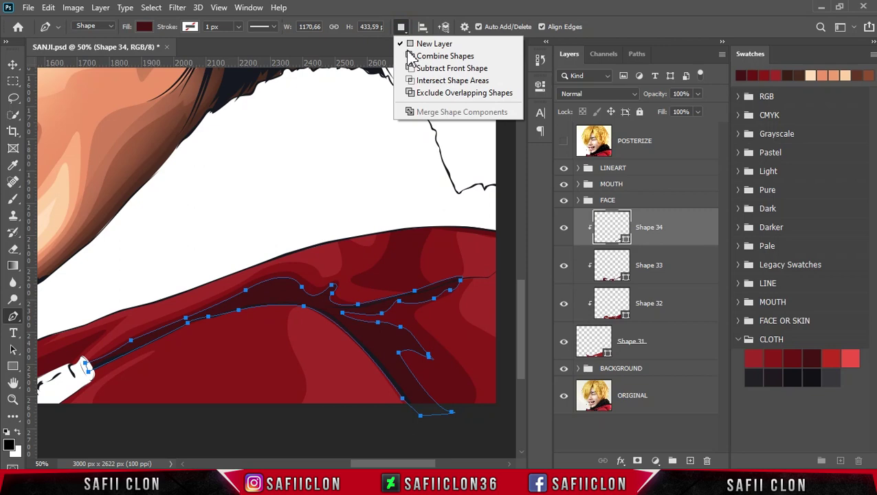
left_click(416, 56)
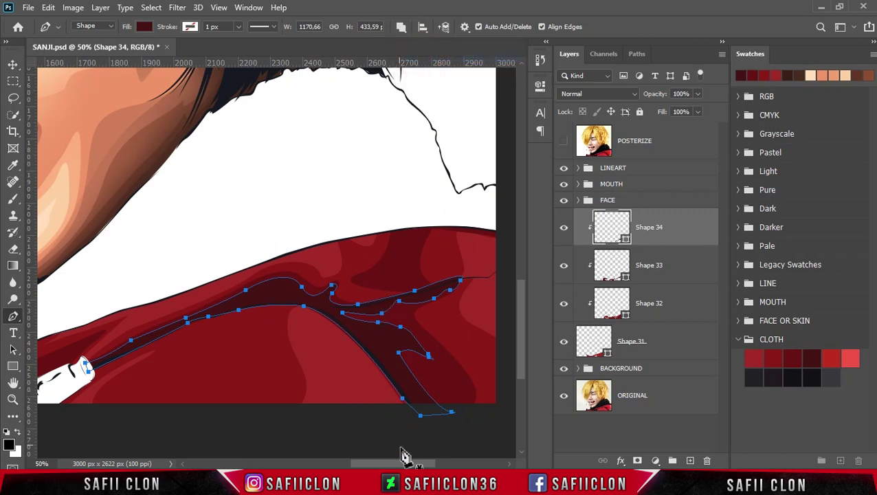
Step: Start another fold outline in Shape 34 near the white toggle, checking the POSTERIZE reference
left_click_drag(404, 465, 362, 464)
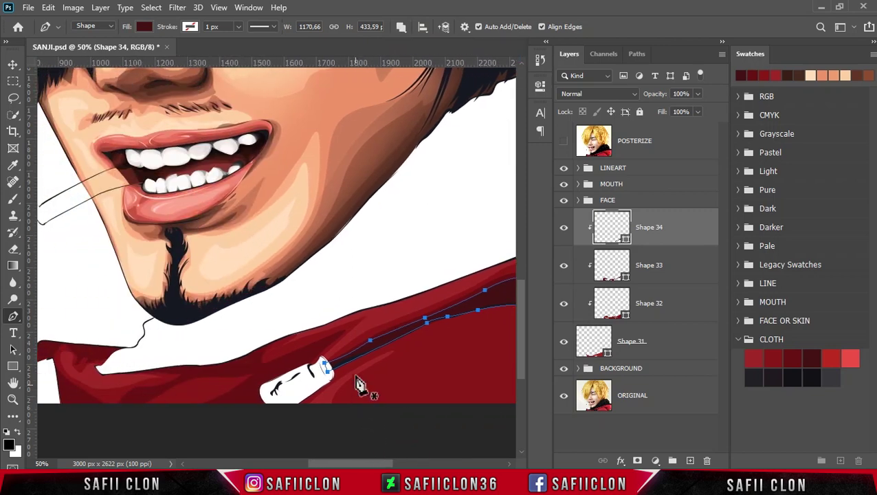
left_click(563, 144)
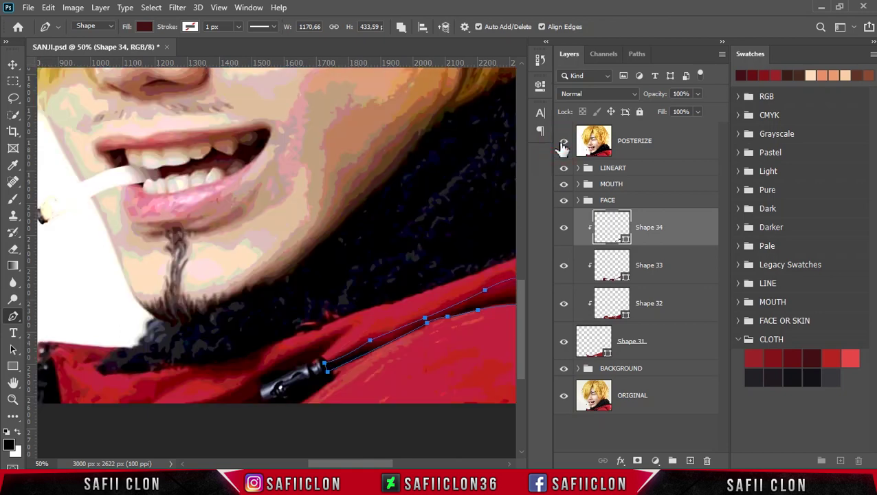
left_click(296, 373)
left_click(564, 141)
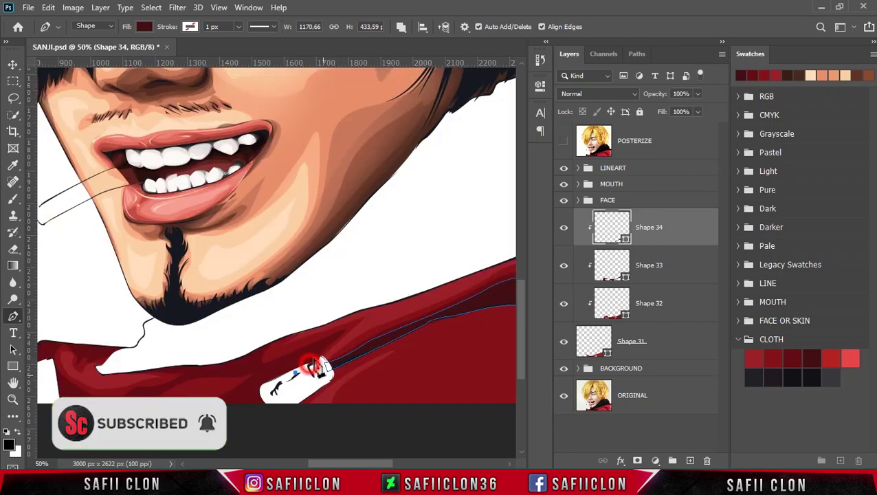
left_click(340, 338)
left_click_drag(340, 338, 309, 359)
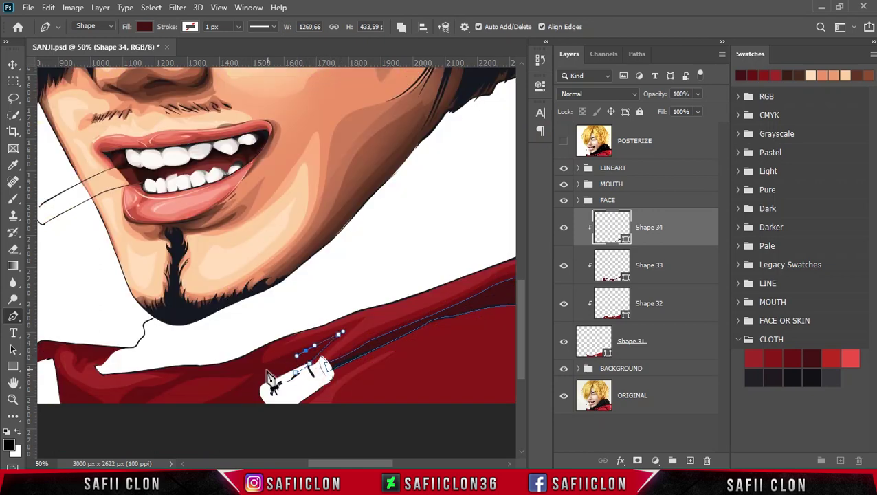
Step: Trace the fold leftward along the collar's lower edge while toggling the posterized photo
left_click(258, 348)
left_click_drag(161, 364, 100, 385)
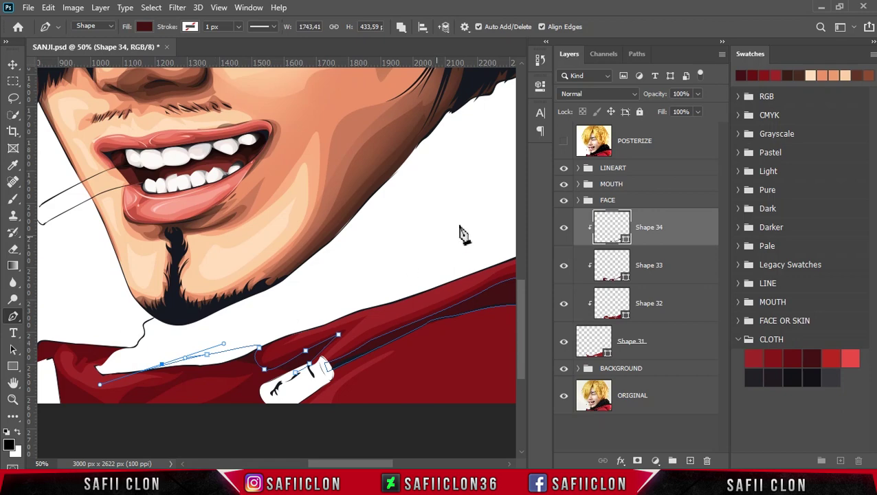
left_click(564, 141)
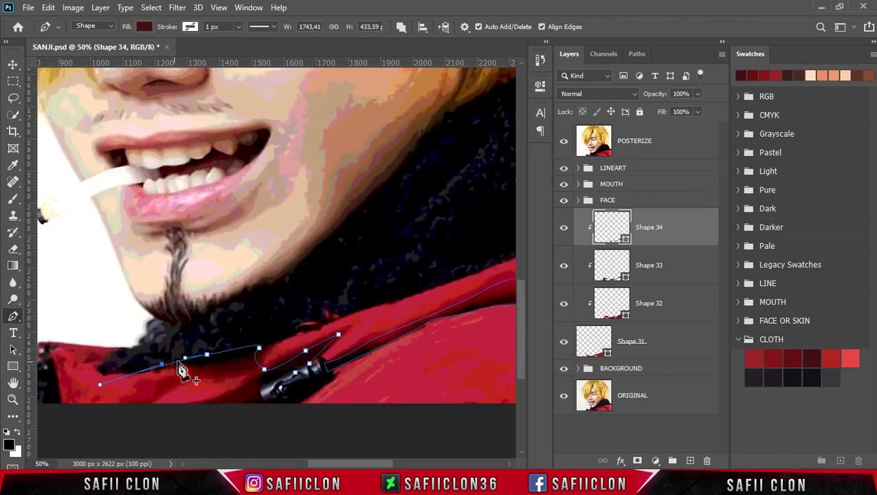
left_click_drag(196, 369, 207, 369)
left_click(563, 141)
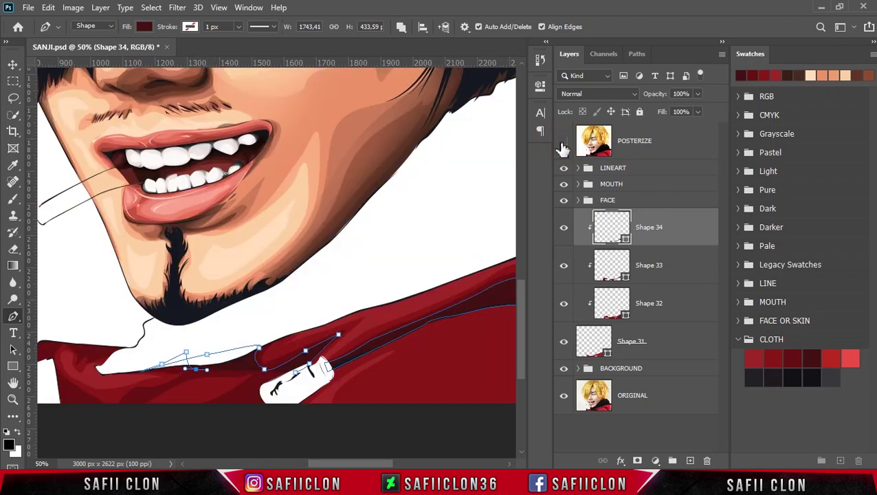
left_click_drag(226, 373, 247, 370)
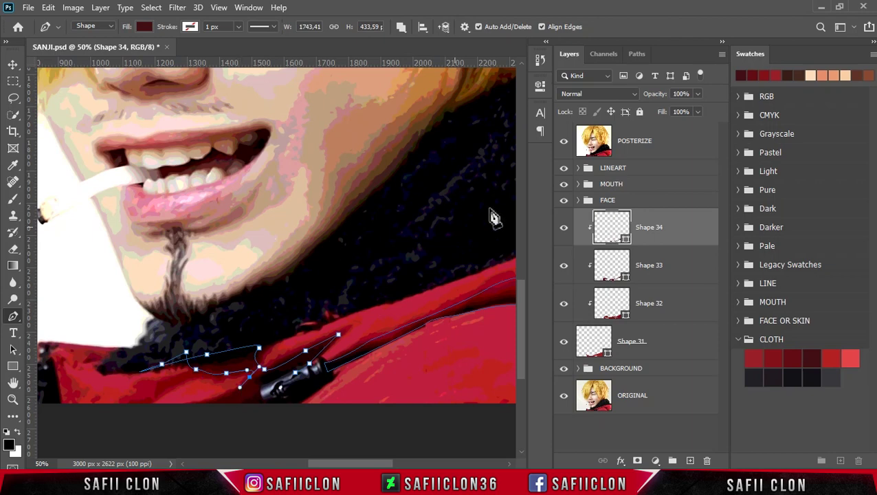
left_click(564, 141)
mouse_move(199, 410)
left_mouse_down()
mouse_move(186, 414)
mouse_move(268, 412)
mouse_move(296, 374)
left_mouse_up()
Step: Continue the fold path with curved anchors up the collar's left edge
left_click_drag(315, 464, 284, 465)
left_click_drag(328, 399, 339, 386)
left_click(328, 398, "alt")
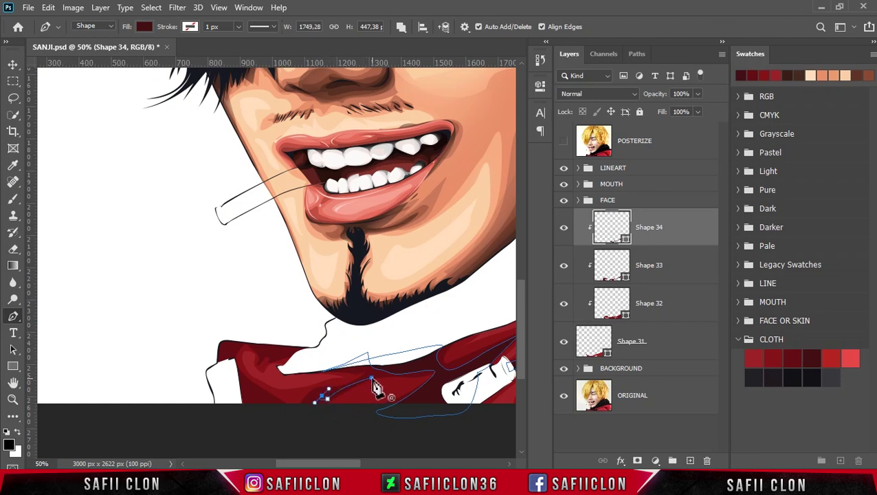
mouse_move(280, 408)
left_mouse_down()
mouse_move(249, 393)
mouse_move(238, 372)
left_mouse_up()
left_click(231, 350)
left_click_drag(249, 341, 257, 342)
left_click(264, 352)
Step: Trace around the collar's outer edge and close the fold outline at its start point
left_click(311, 346)
left_click(256, 325)
left_click(185, 334)
left_click_drag(233, 423, 288, 417)
left_click(281, 409)
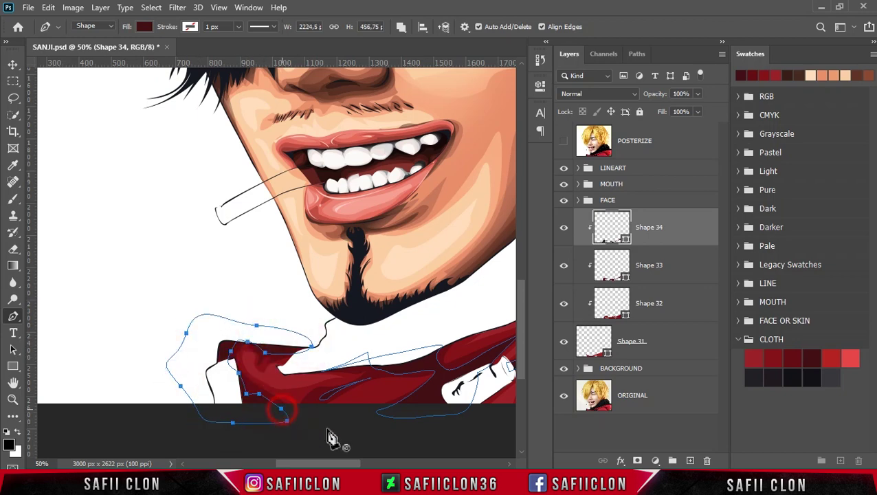
Step: Review the closed collar fold against the posterized reference photo
key("ctrl+minus")
key("ctrl+minus")
key("ctrl+minus")
key("ctrl+minus")
key("ctrl+minus")
key("ctrl+plus")
key("ctrl+plus")
key("ctrl+plus")
key("ctrl+plus")
scroll(481, 323, "down", 2)
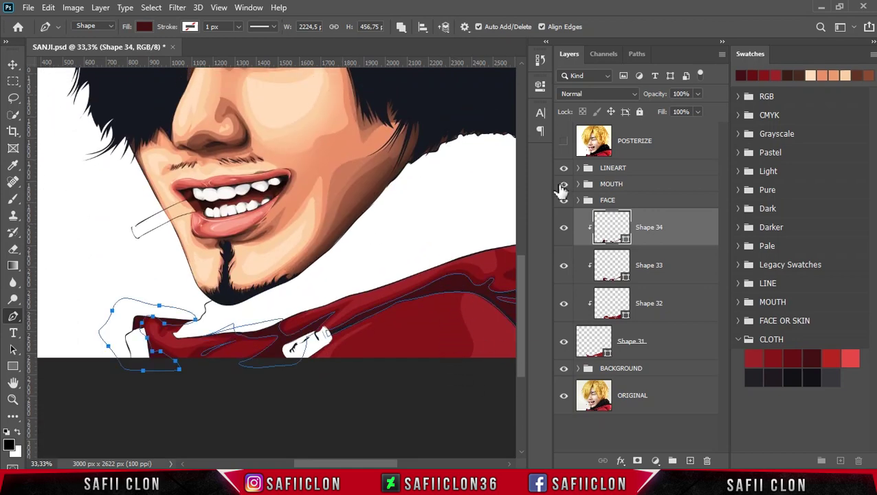
left_click(564, 141)
left_click_drag(365, 466, 392, 463)
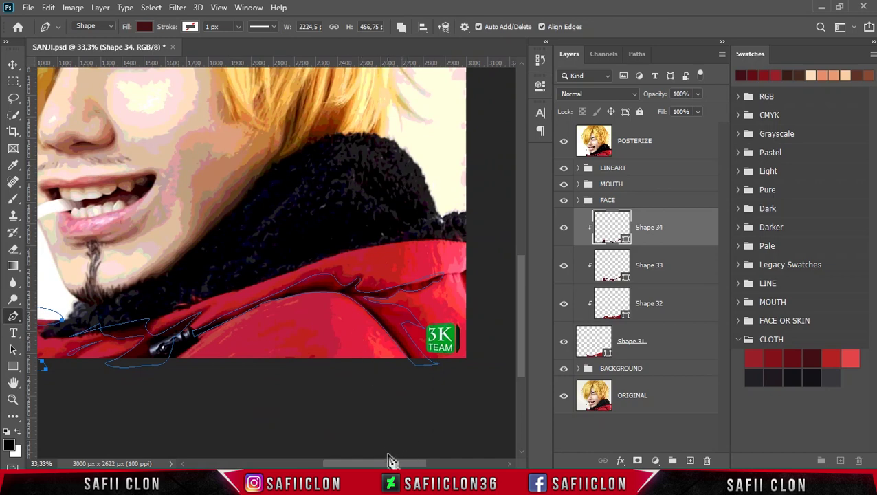
left_click(400, 29)
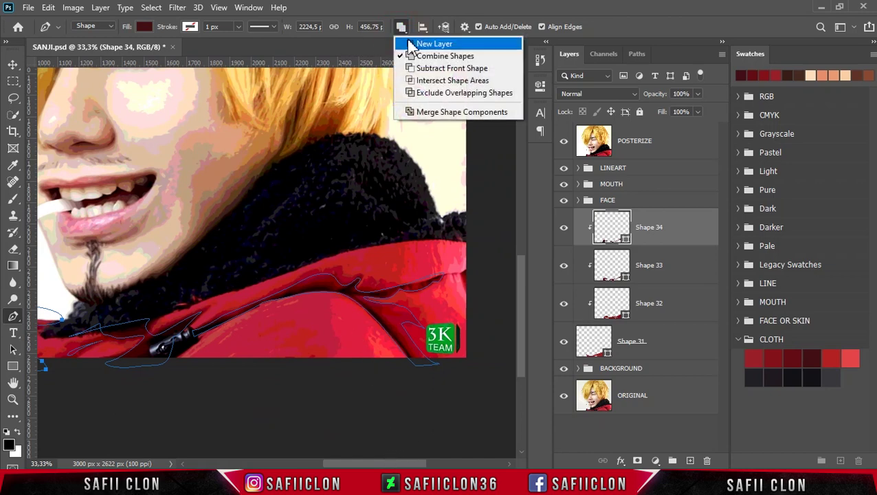
Step: Set the path operation to New Layer and begin a new Shape 35 fold on the shoulder
left_click(433, 43)
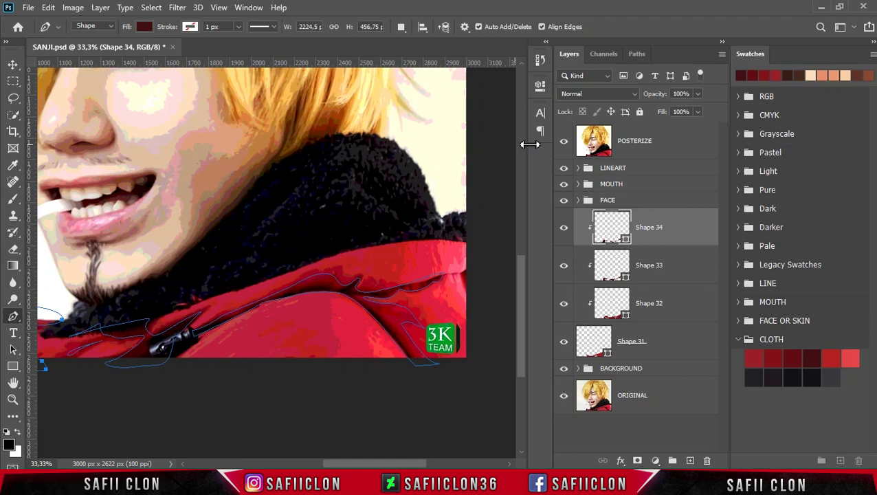
left_click(563, 142)
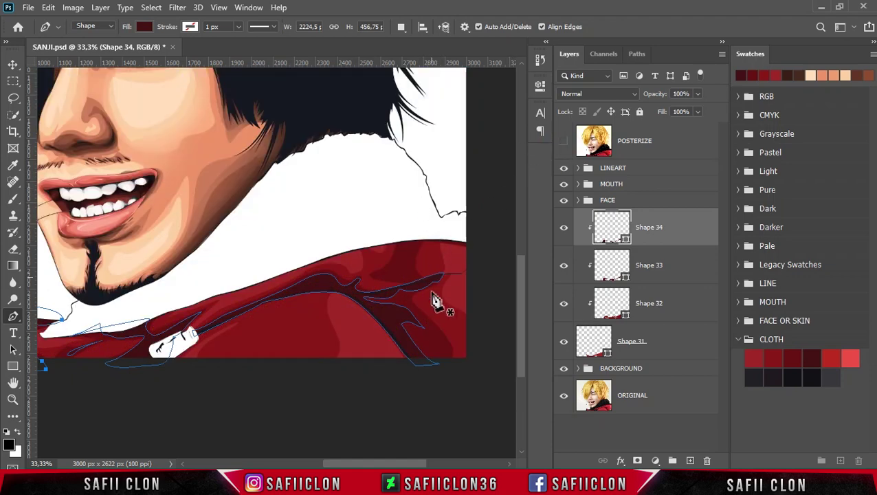
left_click(427, 372)
mouse_move(426, 369)
left_mouse_down()
mouse_move(367, 308)
mouse_move(426, 317)
left_mouse_up()
key("ctrl+plus")
scroll(386, 309, "right", 3)
left_click_drag(370, 301, 423, 292)
Step: Trace the fold leftward along the shoulder crease and curve its lower end
left_click(357, 305)
left_click(303, 307)
left_click(291, 300)
left_click(264, 290)
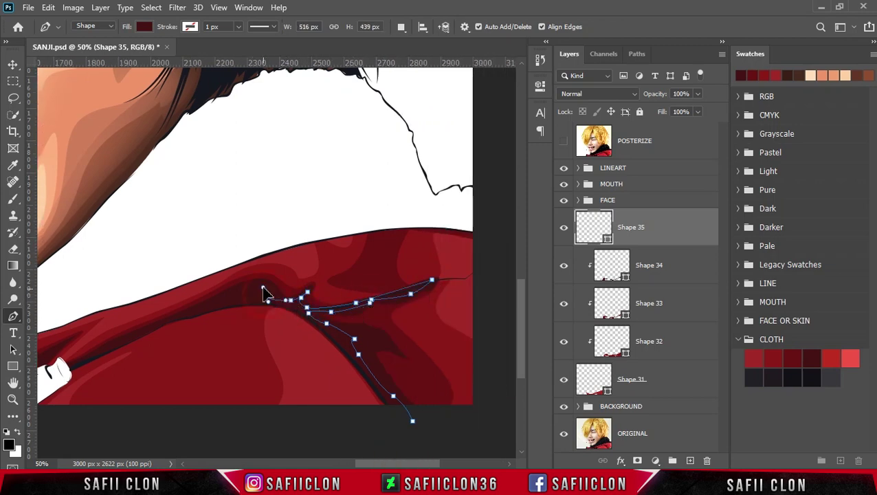
left_click(226, 297)
left_click(197, 313)
scroll(310, 405, "left", 4)
left_click(267, 326)
left_click_drag(182, 372, 195, 367)
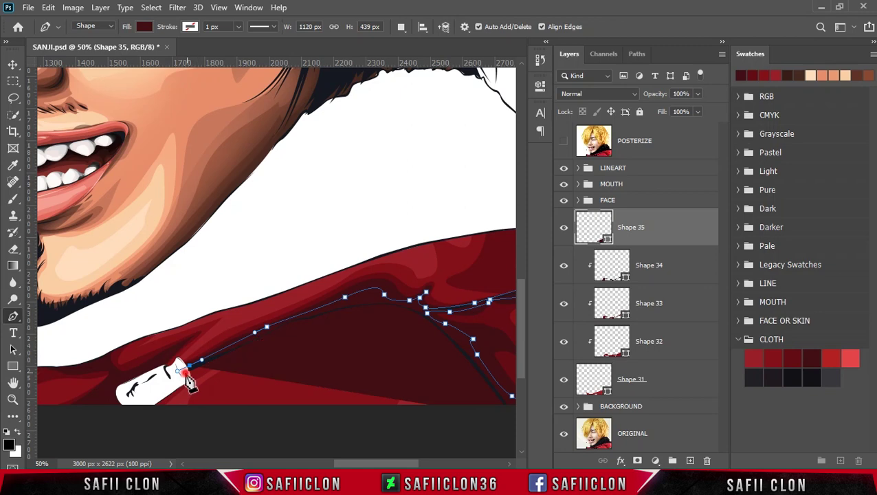
left_click_drag(502, 405, 502, 416)
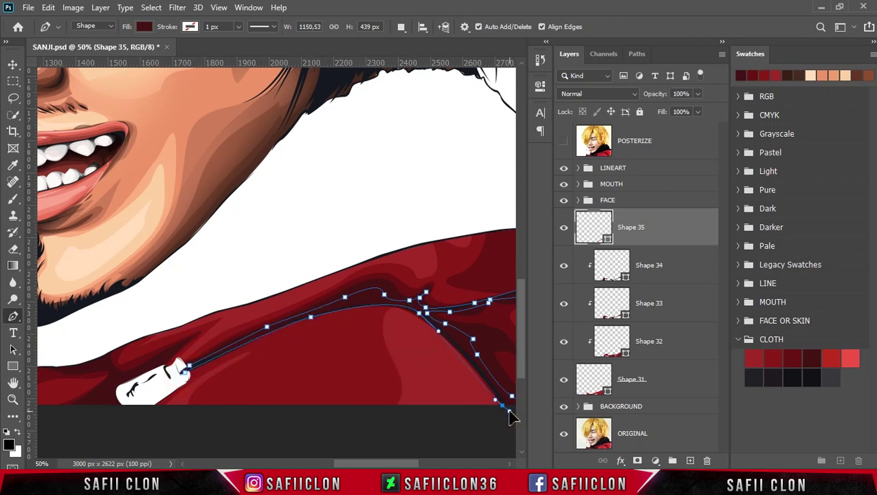
left_click_drag(417, 466, 433, 467)
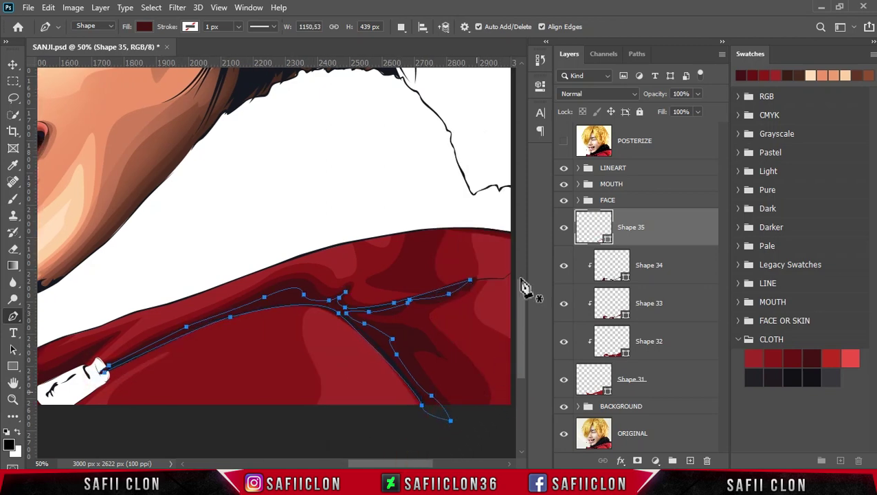
Step: Fill Shape 35 with very dark red #310b0f
double_click(608, 242)
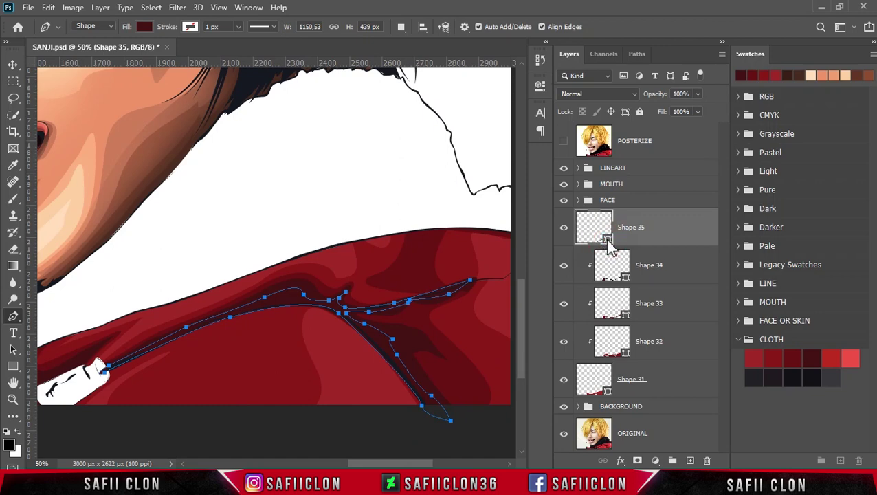
left_click(643, 188)
left_click(645, 192)
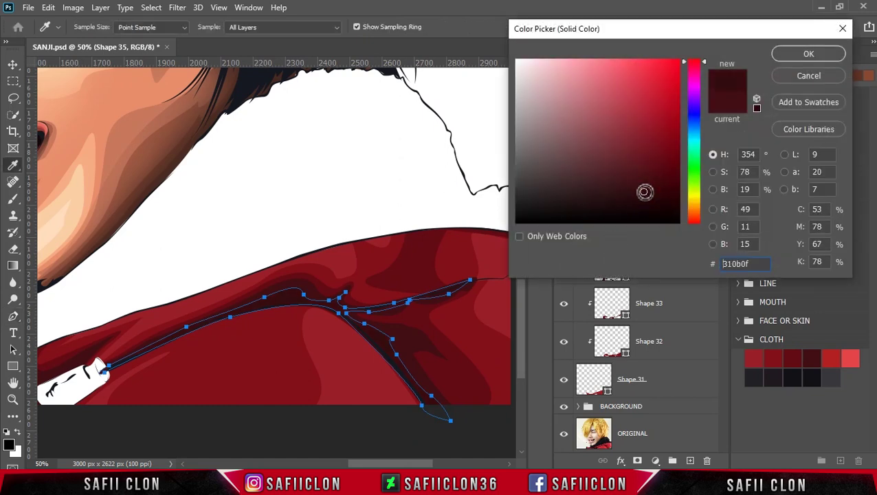
left_click(809, 54)
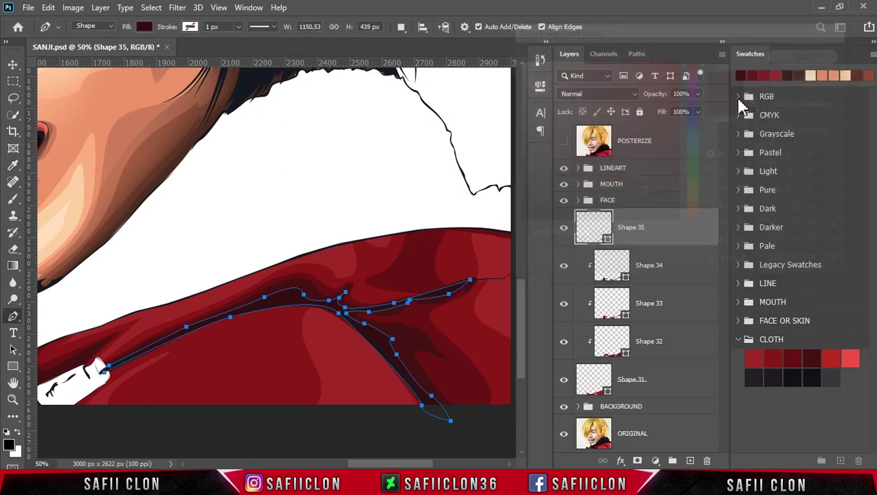
Step: Clip Shape 35 to Shape 34 below it
right_click(670, 226)
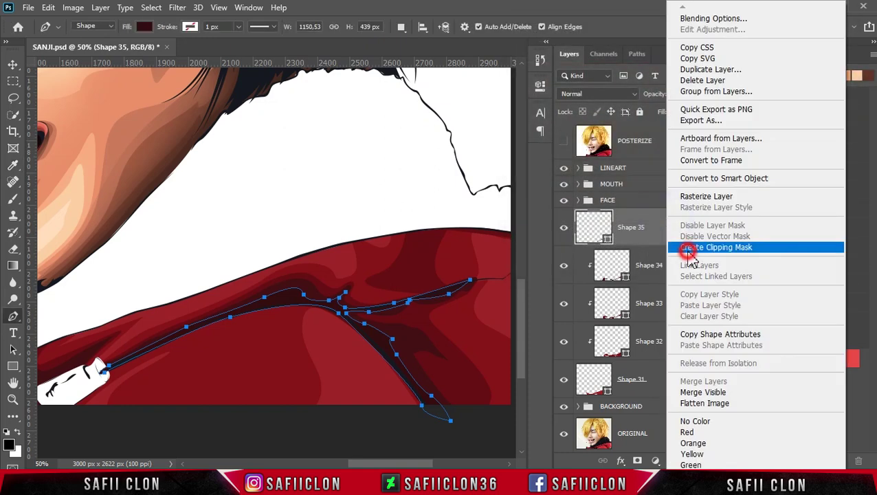
left_click(681, 247)
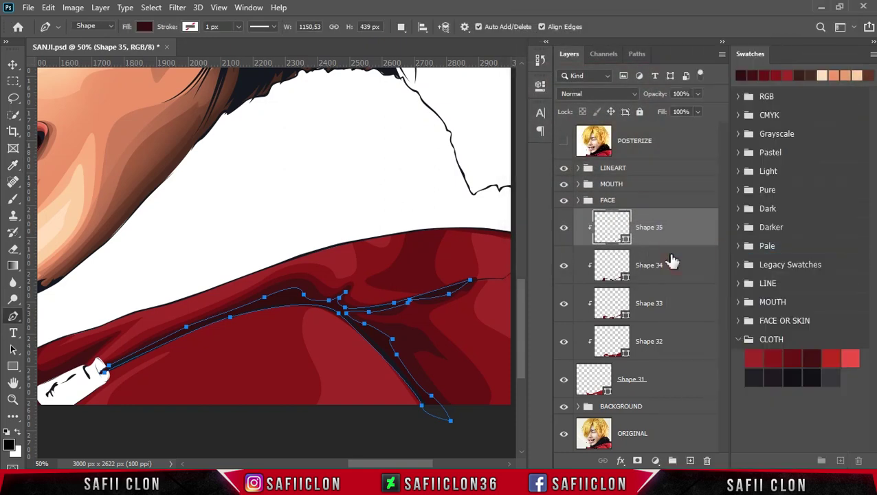
left_click(403, 28)
Step: In Combine Shapes mode, trace a closed fold loop on the collar into Shape 35
left_click(421, 55)
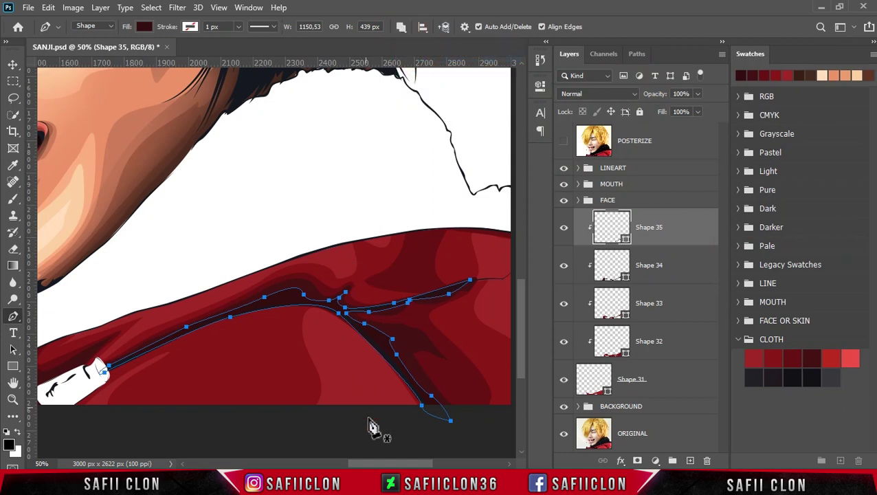
scroll(368, 415, "left", 5)
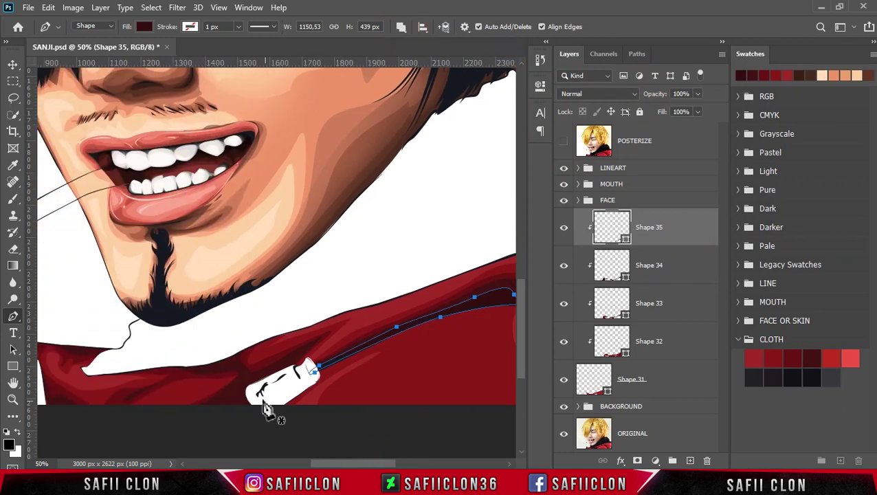
left_click(318, 341)
left_click_drag(249, 379, 242, 407)
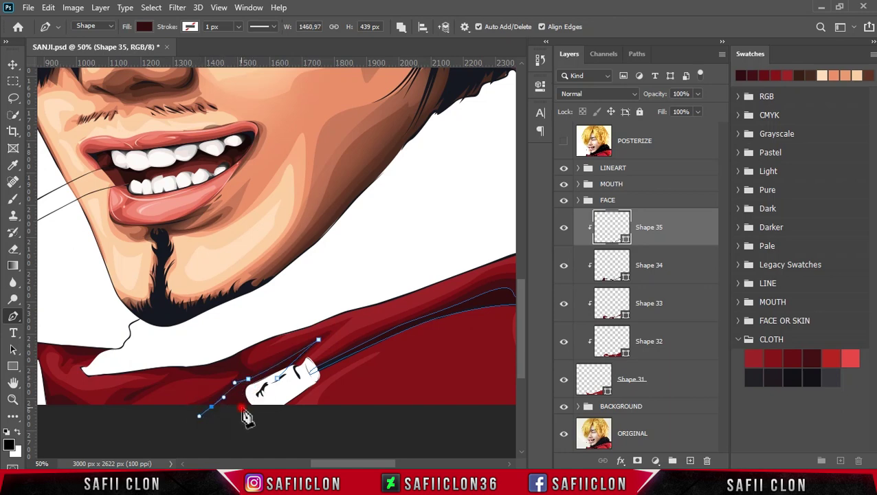
left_click(237, 352)
left_click_drag(201, 370, 213, 370)
left_click(246, 382)
Step: Trace another curved fold outline at the collar's lower left
scroll(234, 412, "left", 5)
left_click_drag(219, 409, 198, 406)
left_click(182, 363)
mouse_move(196, 337)
left_mouse_down()
mouse_move(213, 337)
mouse_move(246, 373)
left_mouse_up()
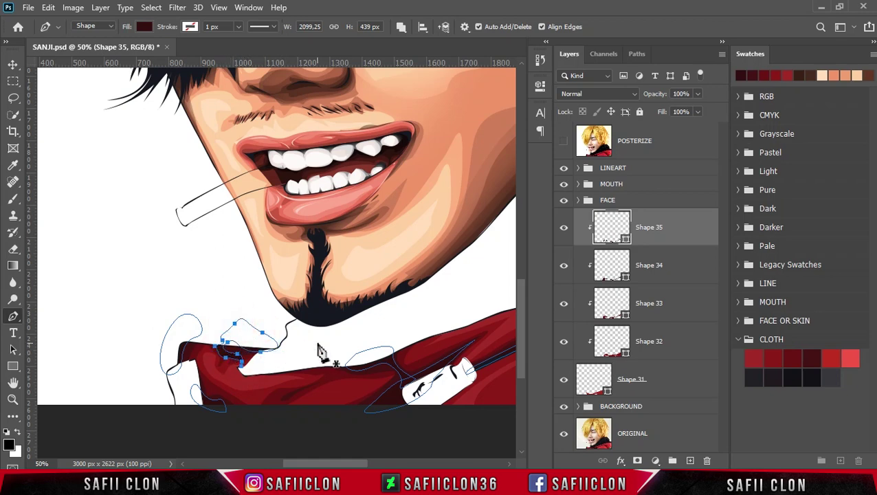
Step: Scroll around the artwork and make Shape 34 the active layer
scroll(323, 352, "down", 3)
scroll(319, 348, "down", 1)
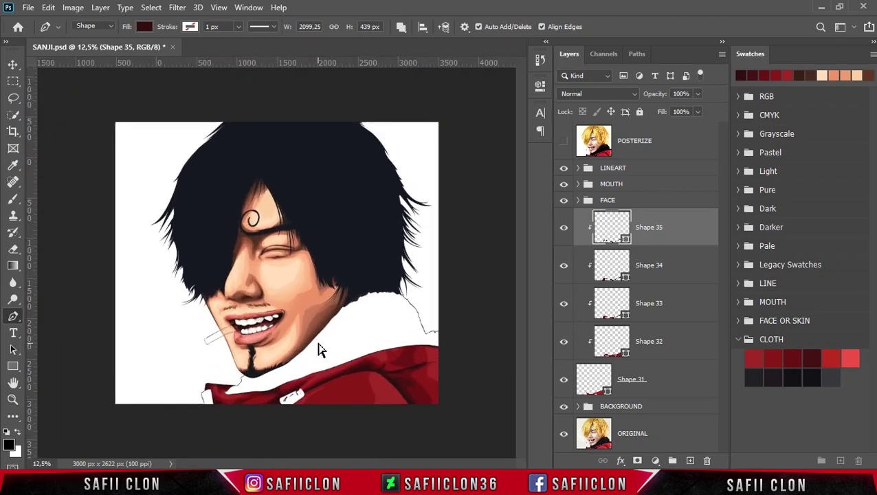
scroll(319, 349, "up", 2)
scroll(350, 367, "down", 2)
left_click_drag(352, 463, 398, 463)
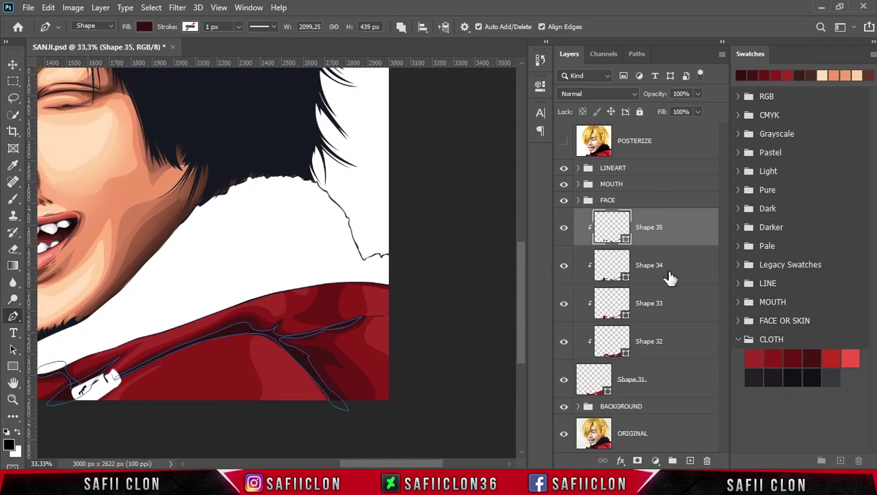
left_click(677, 280)
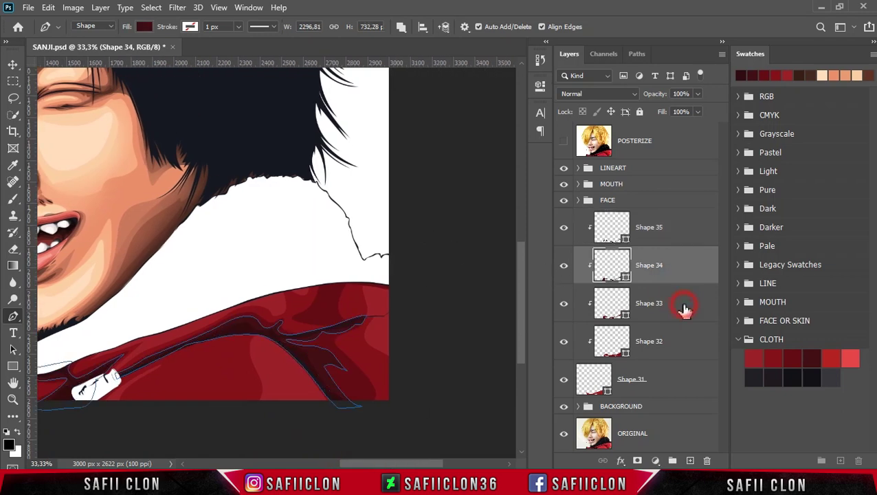
Step: Set Shape 32 to Combine Shapes and add a curved anchor near the jacket's right edge
left_click(684, 307)
left_click(675, 341)
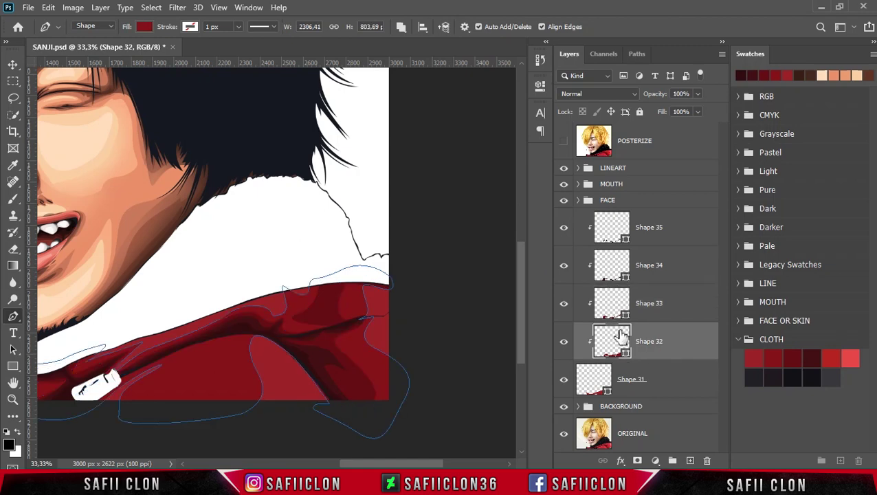
left_click(401, 26)
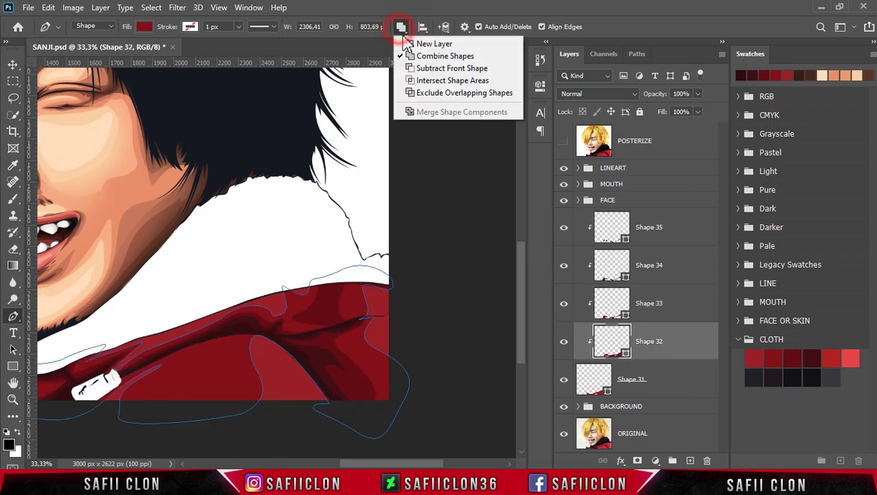
left_click(414, 52)
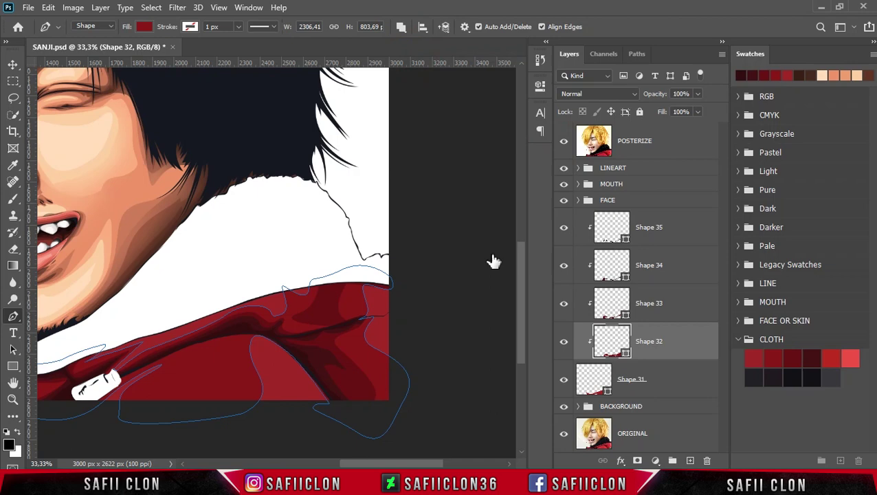
left_click(379, 317)
left_click_drag(396, 337, 408, 337)
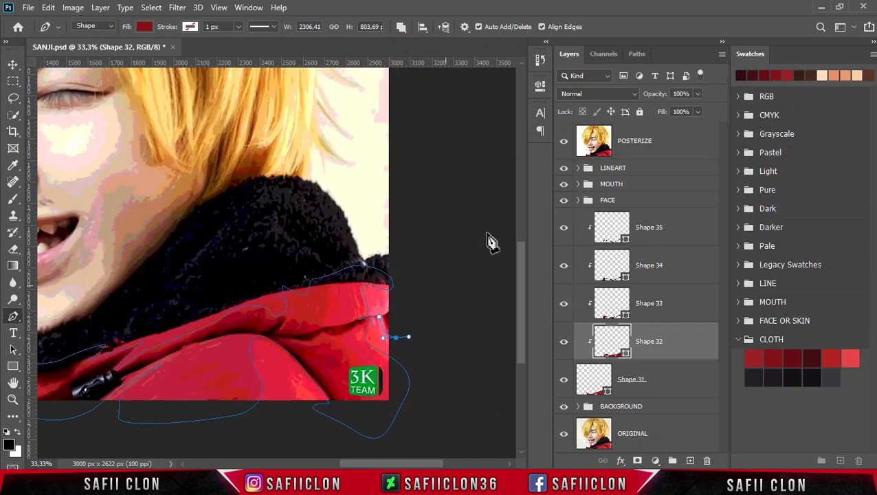
Step: Continue the Shape 33 and Shape 34 fold paths from their end anchors at the right edge
left_click(564, 141)
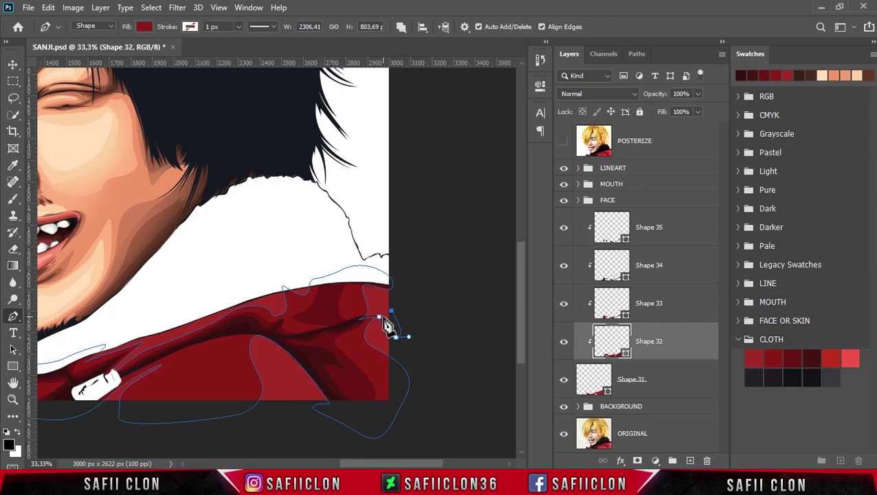
left_click(662, 304)
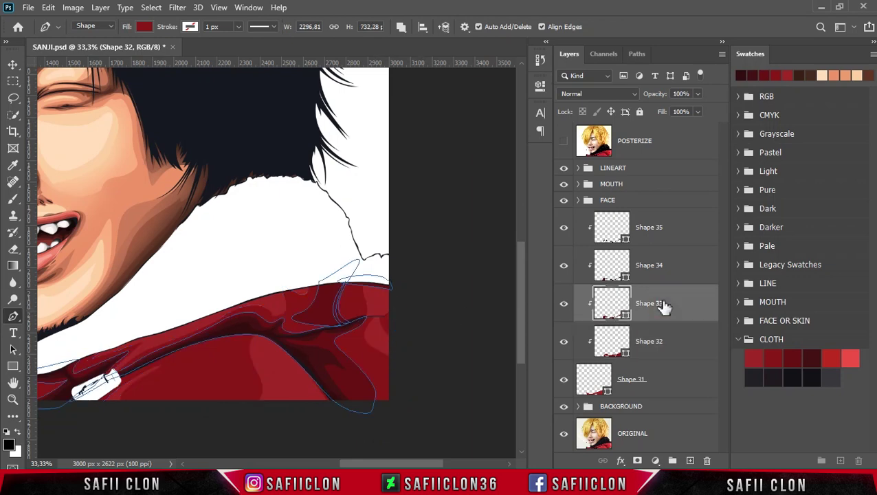
left_click(388, 313)
left_click(667, 270)
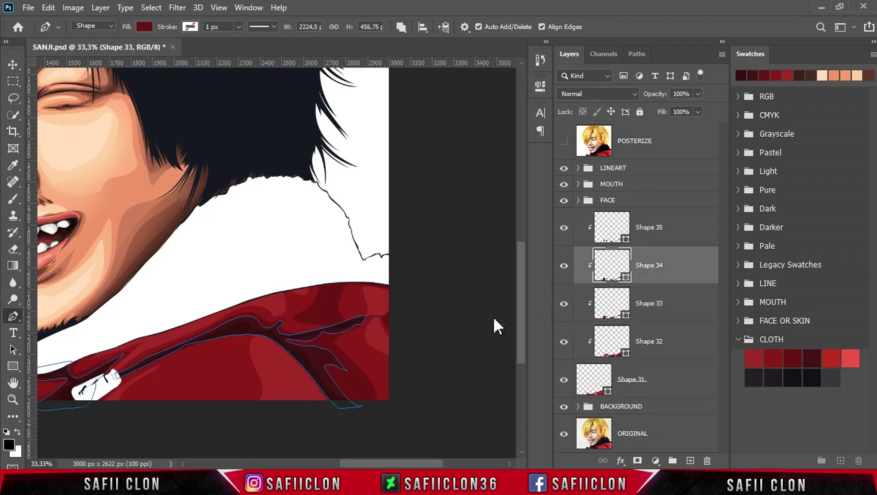
left_click(388, 314)
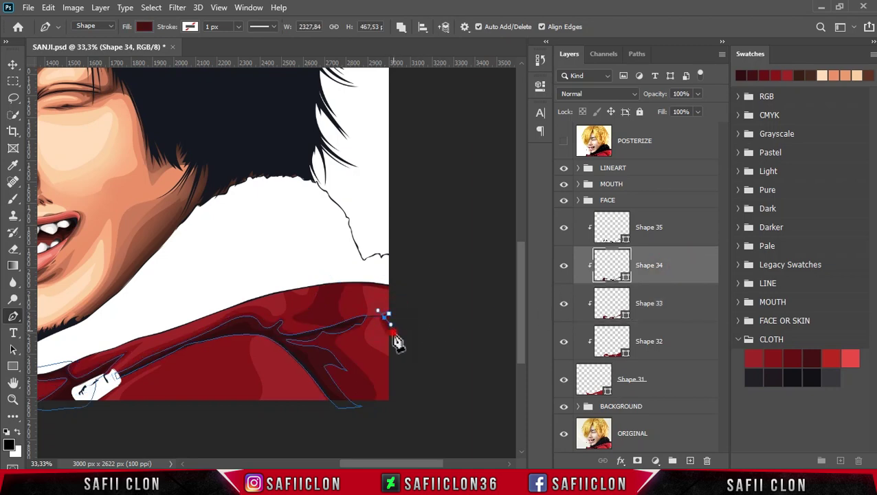
left_click(389, 318)
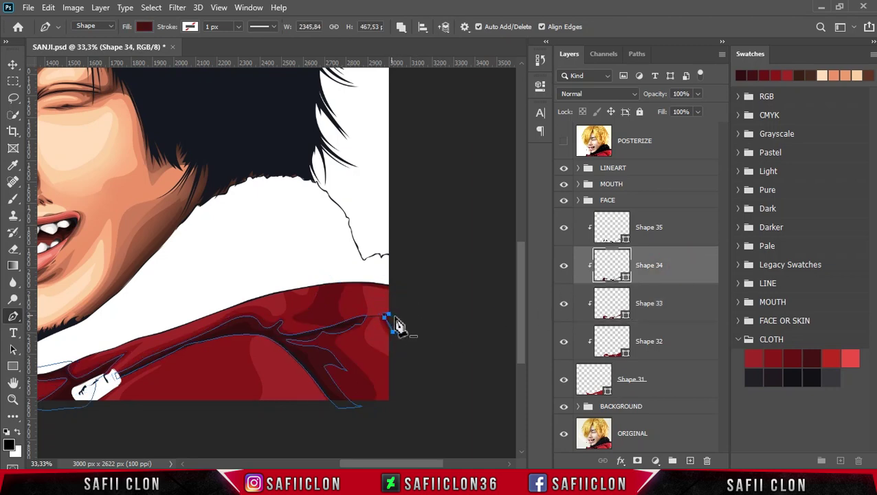
left_click(388, 316, "ctrl")
key("ctrl+minus")
key("ctrl+minus")
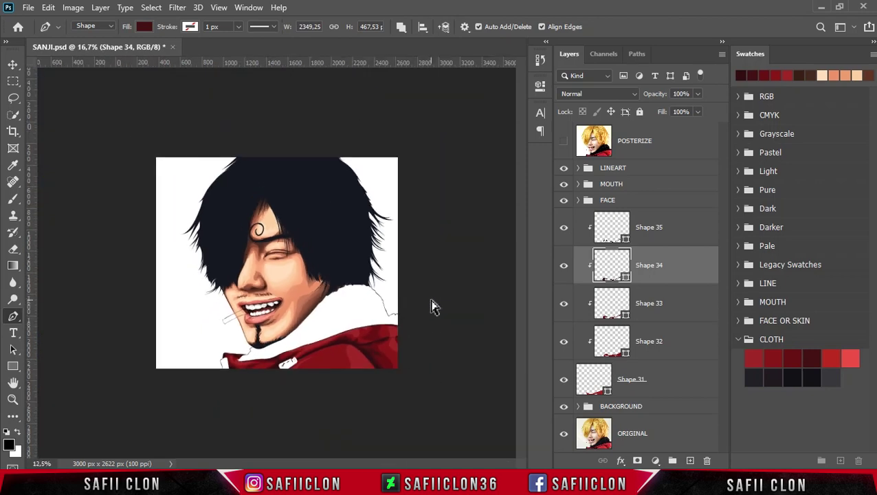
Step: Compare the vector artwork against the posterized reference photo
key("ctrl+plus")
scroll(371, 248, "down", 2)
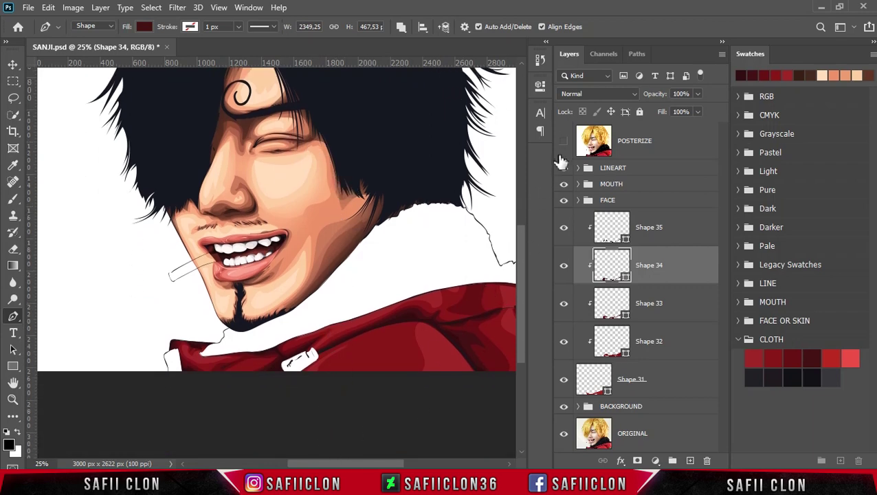
left_click(563, 142)
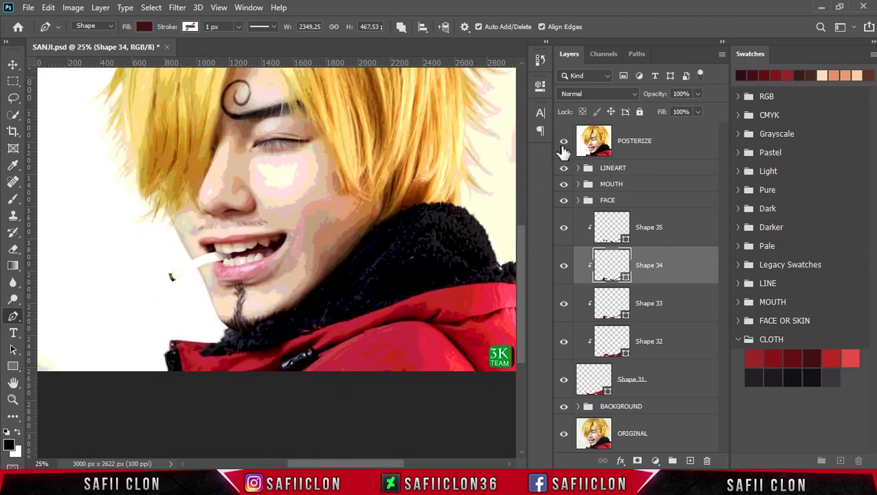
left_click(564, 142)
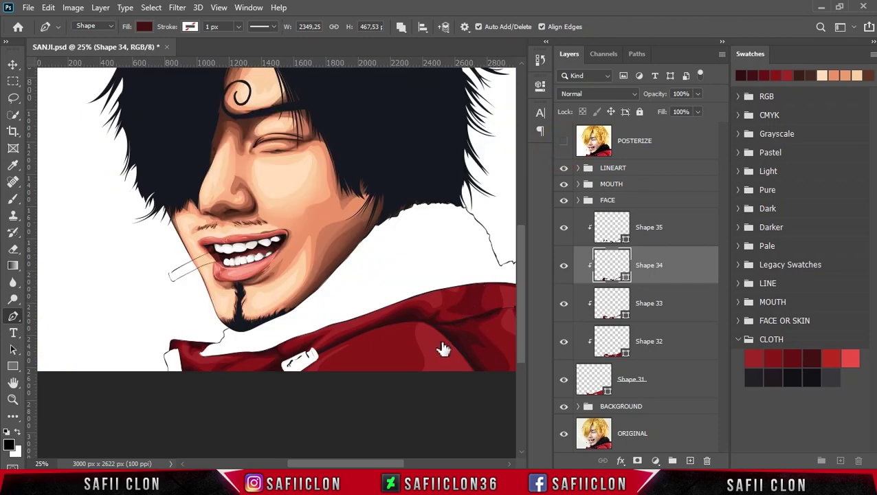
key("ctrl+plus")
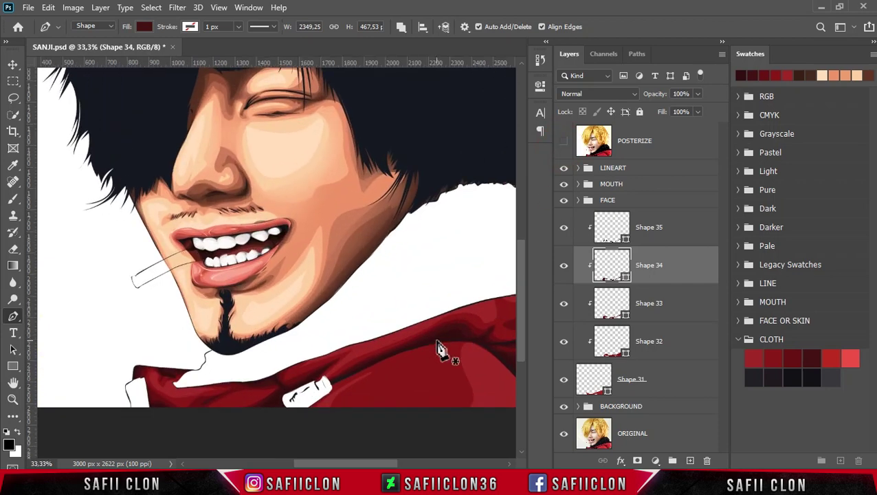
Step: Group layers Shape 35 through Shape 32 into a group named RED
left_click(691, 232)
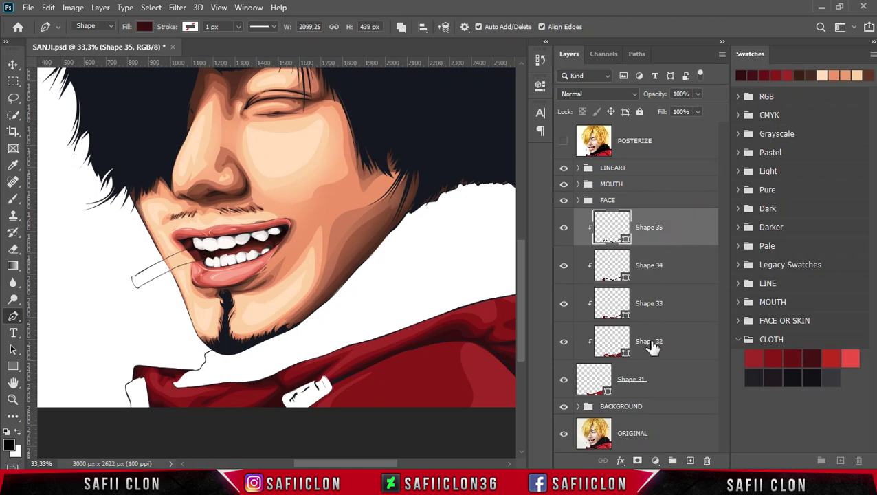
left_click(670, 391, "shift")
right_click(679, 378)
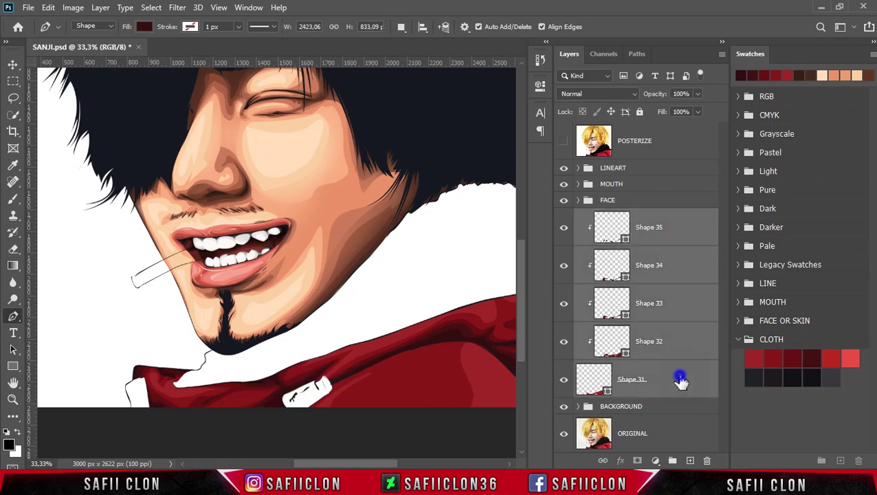
left_click(726, 91)
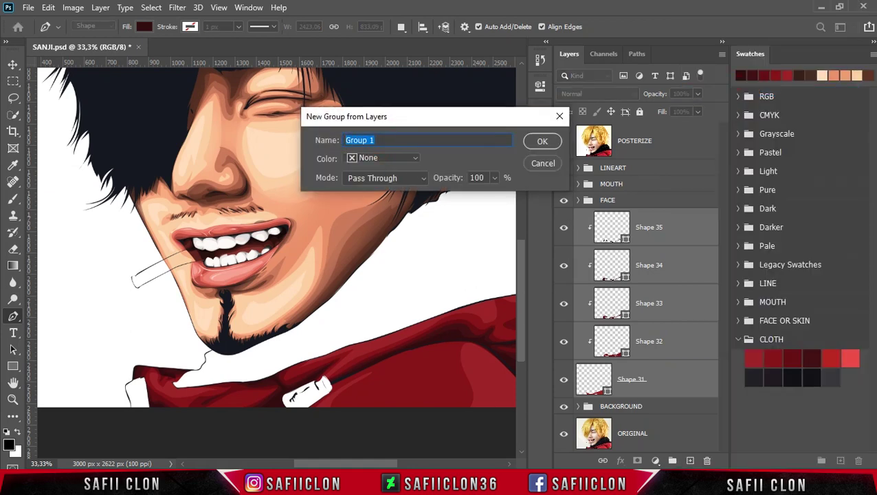
type("RED")
left_click(535, 143)
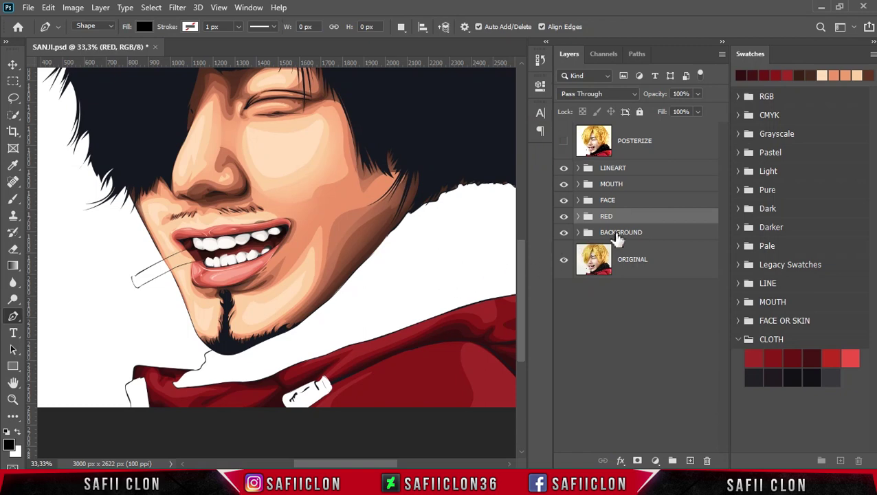
Step: Select the BACKGROUND group and set the path operation to New Layer
left_click(646, 237)
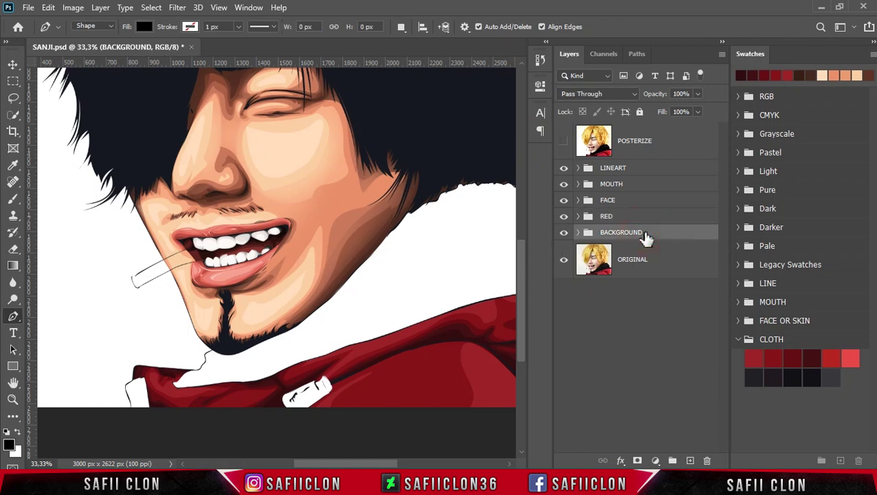
left_click(402, 29)
left_click(411, 46)
Step: Start black Shape 36 at the collar's lower left, tracing the collar edge and jaw line
left_click(130, 414)
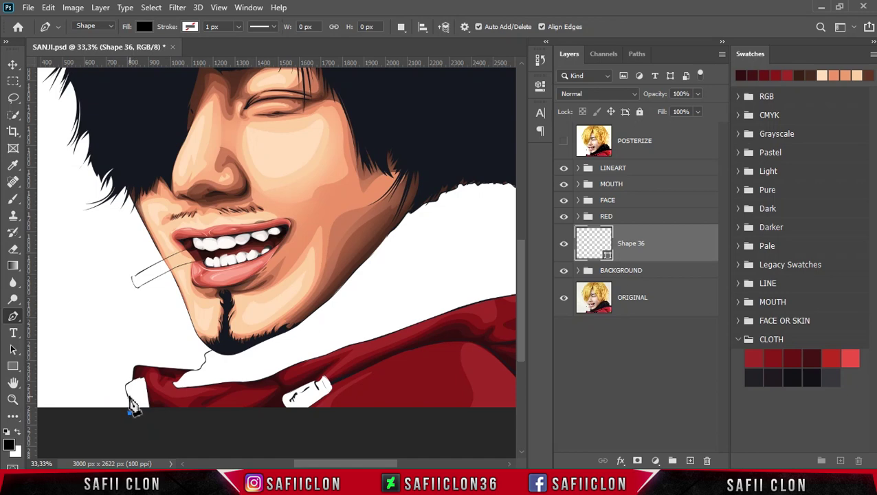
left_click(125, 392)
scroll(120, 382, "up", 2)
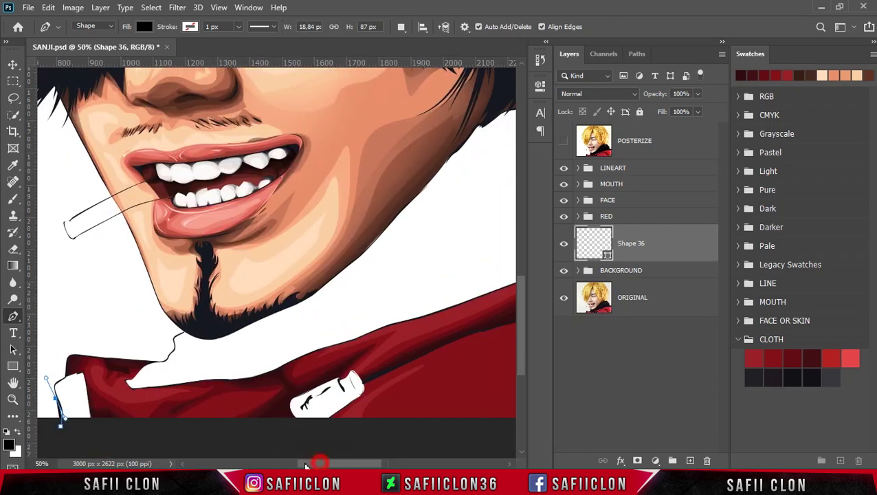
left_click(268, 400)
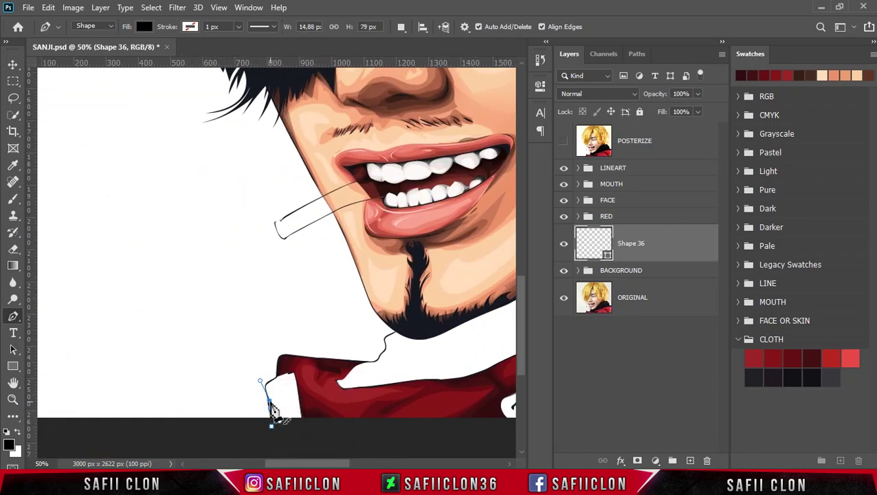
left_click(267, 382)
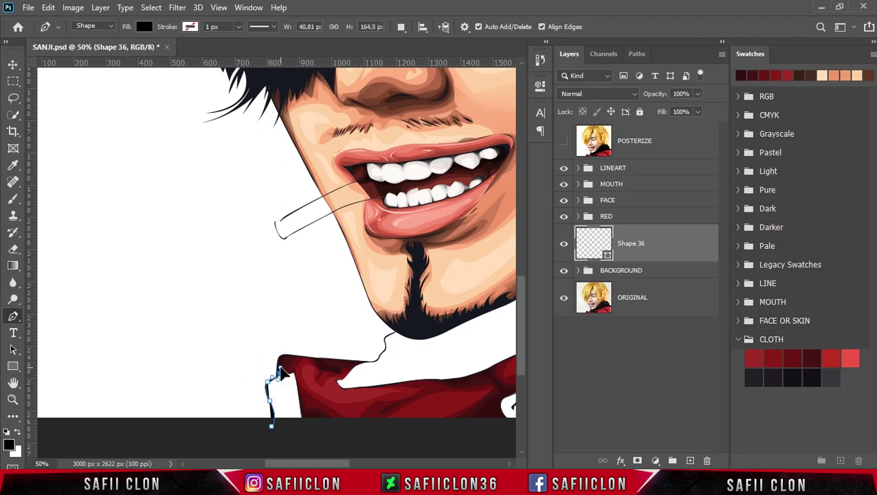
left_click_drag(348, 364, 365, 363)
left_click(385, 352)
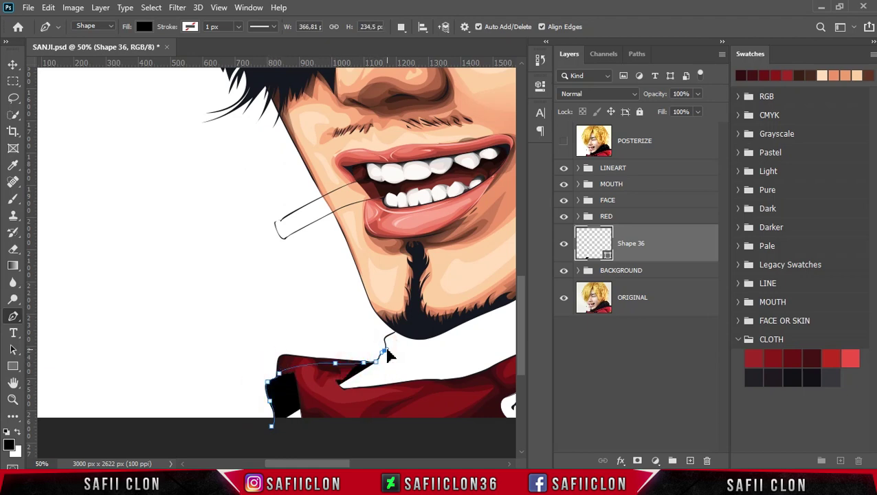
left_click(396, 331)
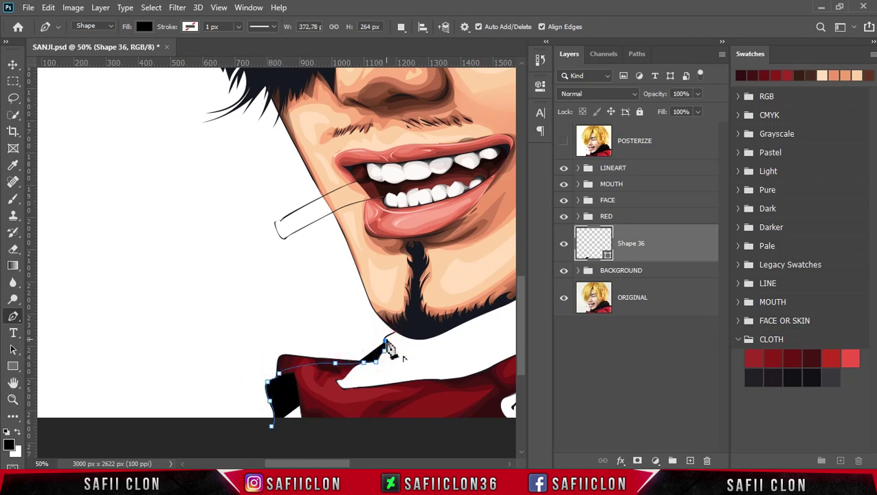
left_click(434, 319)
Step: Curve the Shape 36 outline up to where the hair meets the collar
key("ctrl+minus")
key("ctrl+minus")
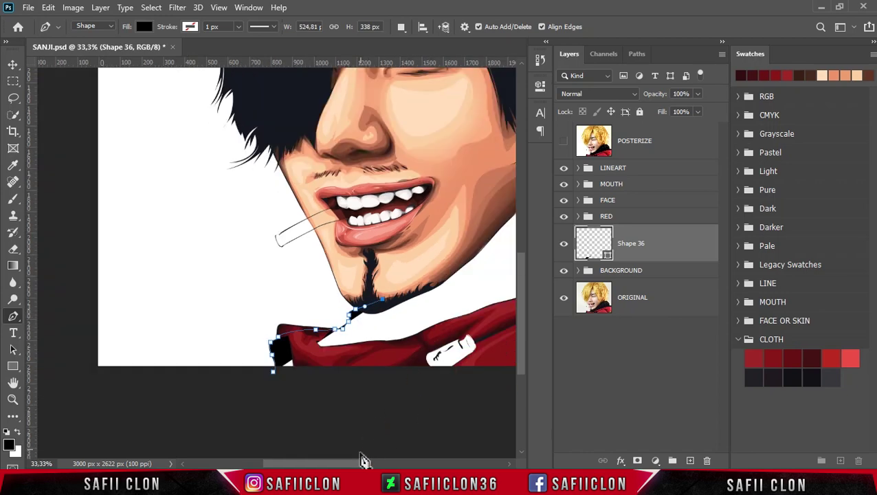
scroll(406, 451, "right", 3)
left_click_drag(279, 222, 294, 180)
left_click_drag(394, 126, 420, 124)
left_click(466, 145)
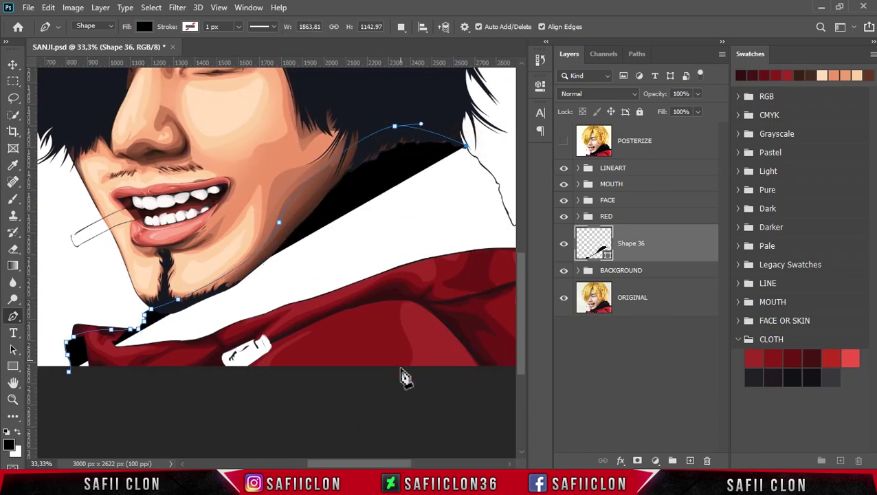
scroll(392, 201, "up", 2)
scroll(396, 204, "up", 1)
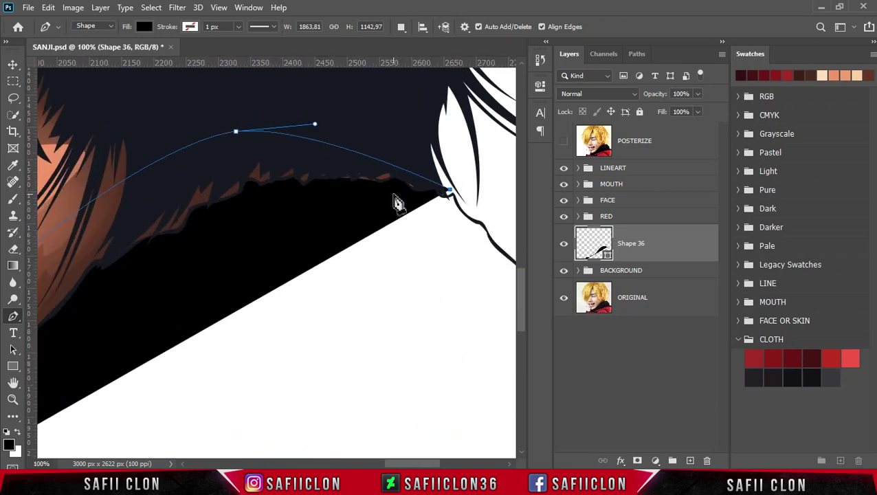
left_click(453, 195)
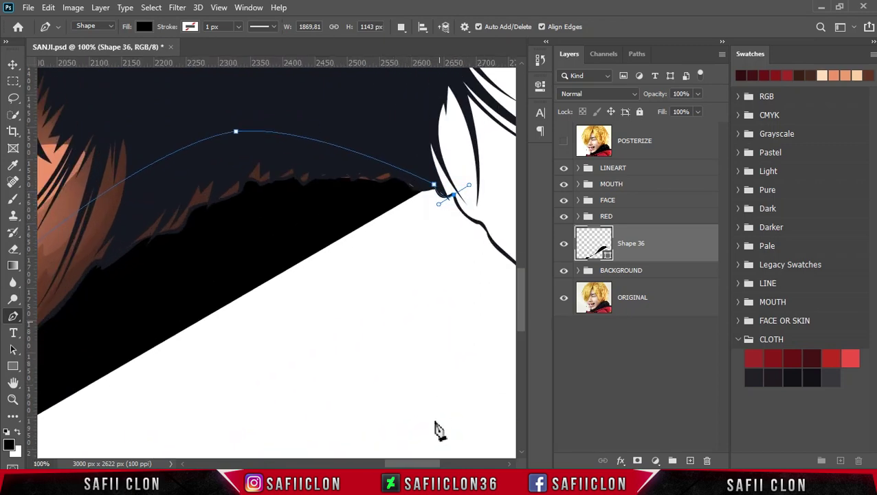
scroll(439, 431, "right", 3)
left_click_drag(275, 222, 295, 227)
Step: Trace the fur collar's right edge down and along toward the image's right side
left_click(275, 222)
left_click(286, 236)
left_click(318, 269)
left_click_drag(337, 300, 357, 359)
left_click(344, 313)
left_click(354, 347)
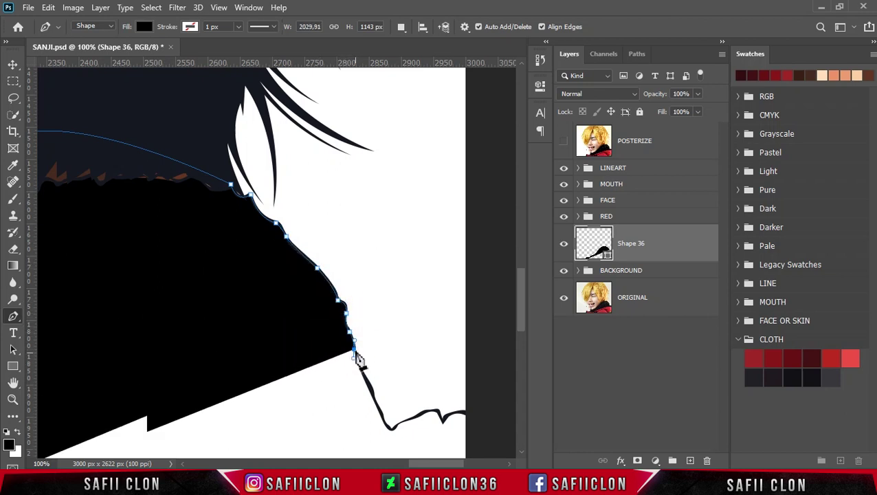
left_click(374, 398)
left_click(389, 428)
left_click(424, 414)
left_click(445, 420)
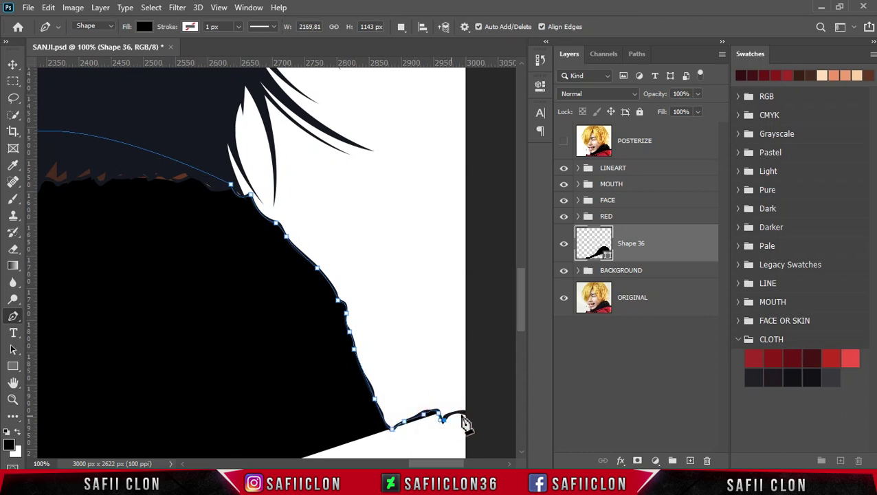
left_click(489, 423)
Step: Zoom out and pan to review the traced fur collar outline
key("ctrl+minus")
key("ctrl+minus")
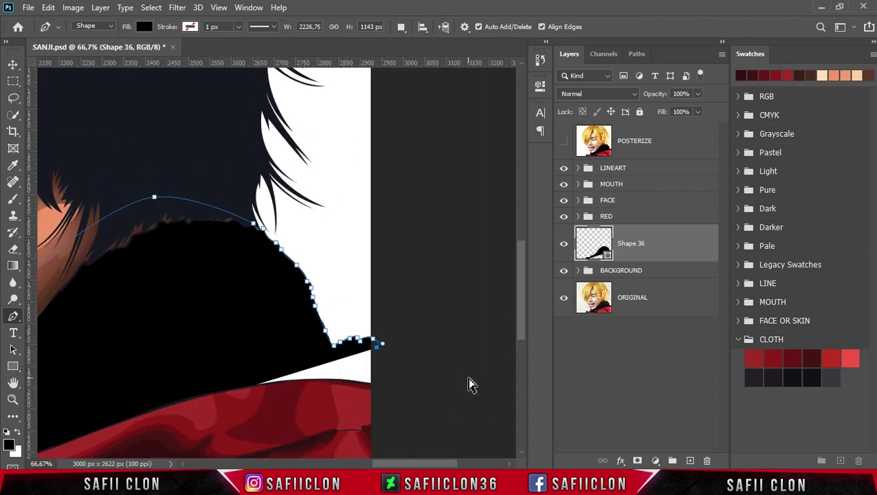
scroll(401, 421, "left", 2)
scroll(407, 420, "down", 4)
left_click_drag(382, 415, 353, 418)
left_click_drag(77, 413, 47, 411)
left_click_drag(388, 465, 327, 465)
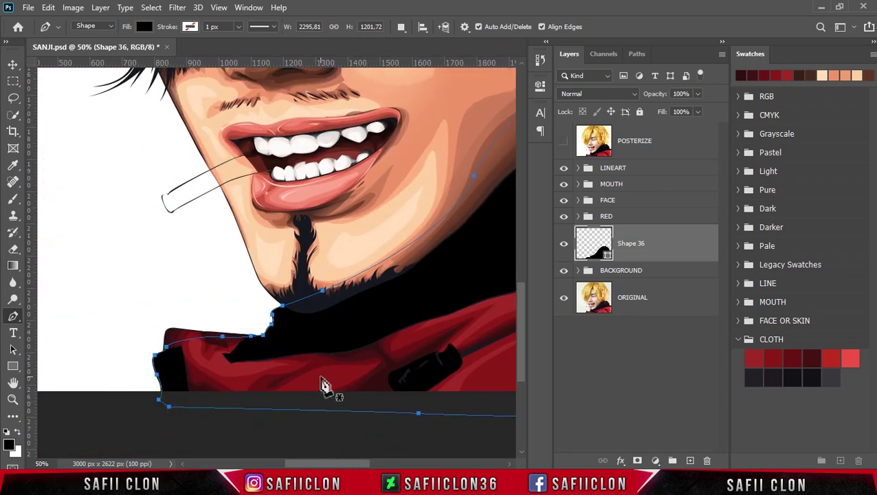
scroll(320, 375, "down", 3)
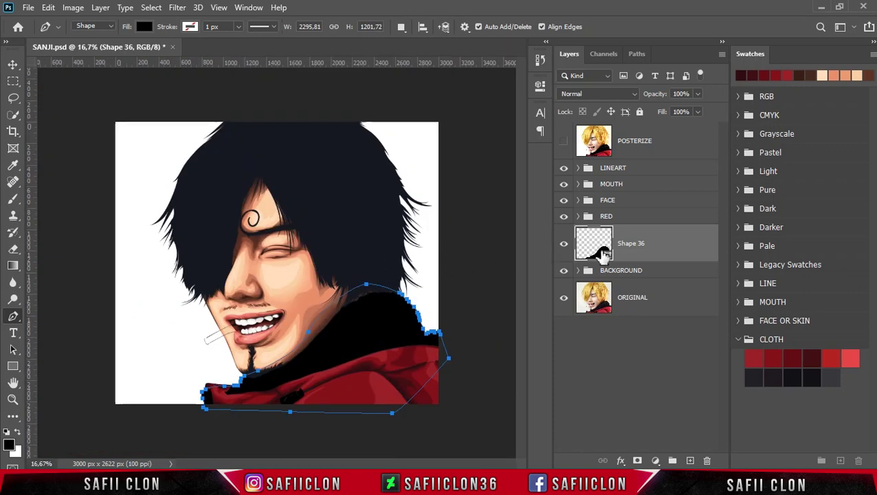
Step: Give the collar shape a dark 212026 fill
double_click(608, 260)
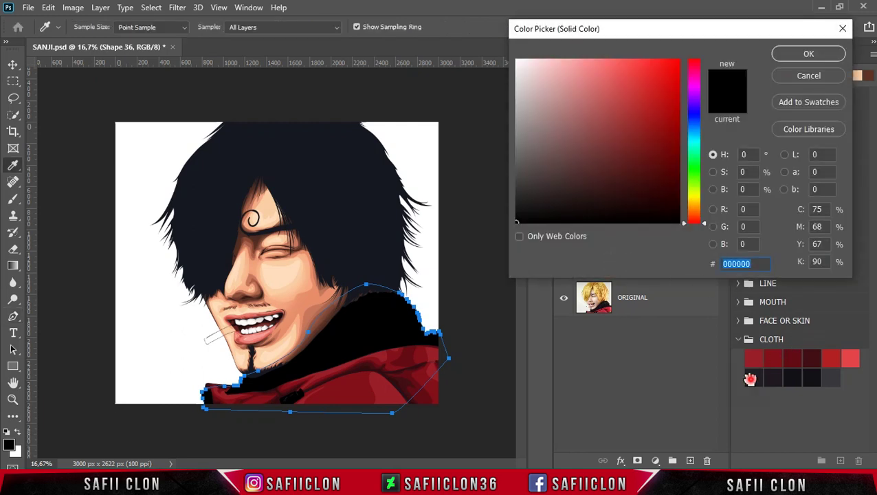
left_click(753, 378)
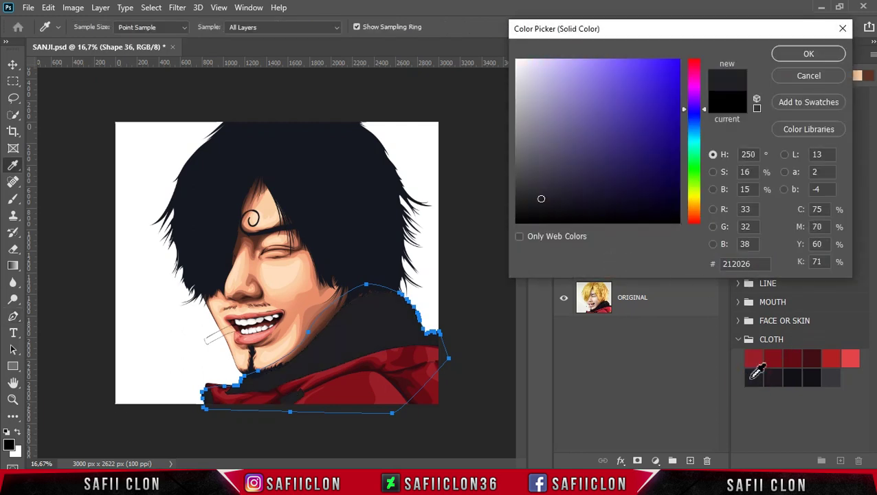
left_click(789, 59)
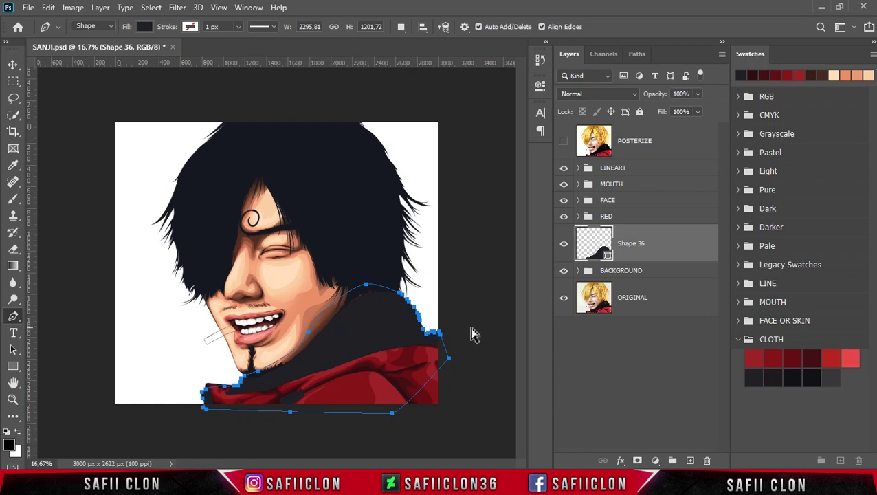
Step: Zoom in on the collar and keep the New Layer path operation
key("ctrl+plus")
scroll(473, 337, "down", 3)
left_click_drag(392, 465, 415, 464)
scroll(414, 399, "down", 1)
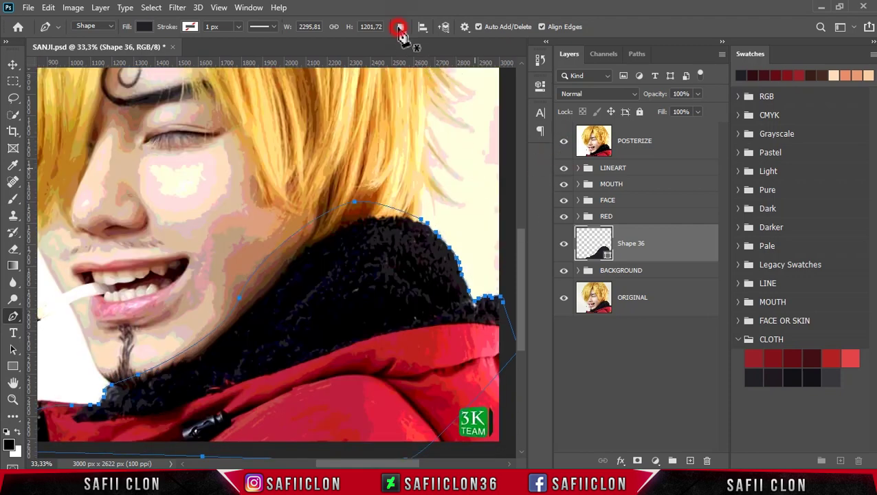
left_click(400, 28)
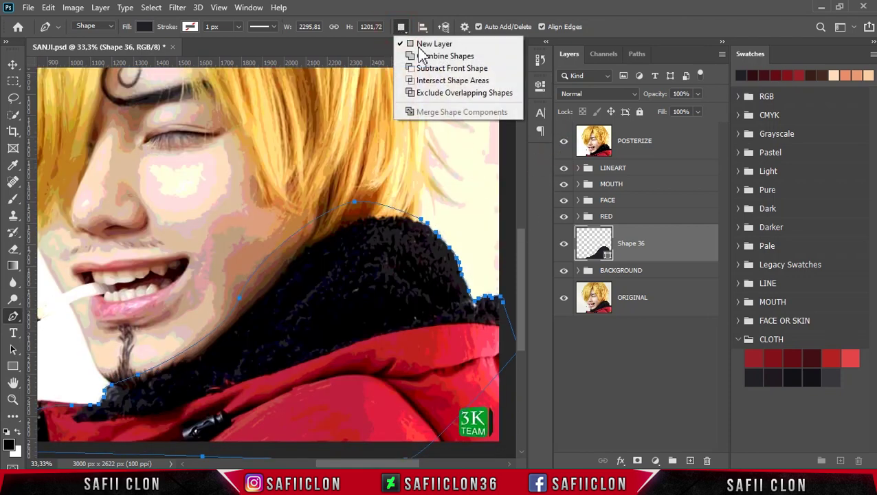
left_click(421, 43)
Step: Start a new Shape 37 path with the first fur-strand points on the collar
key("ctrl+plus")
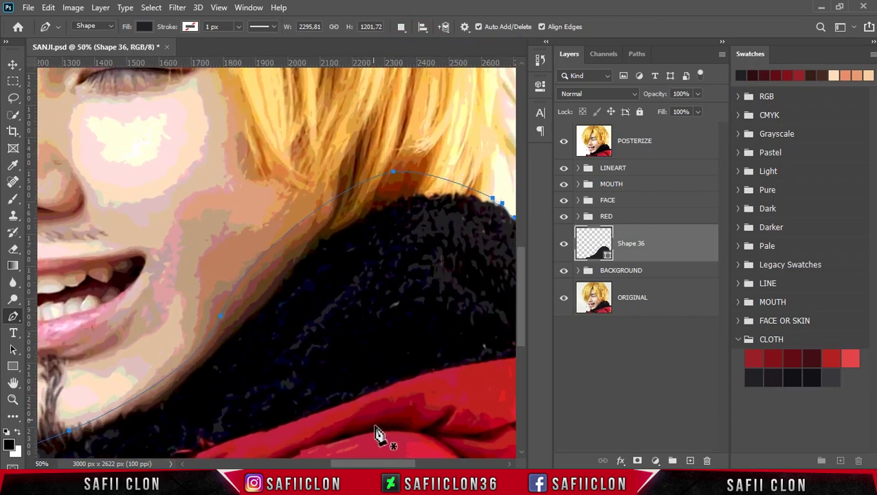
left_click_drag(386, 467, 396, 465)
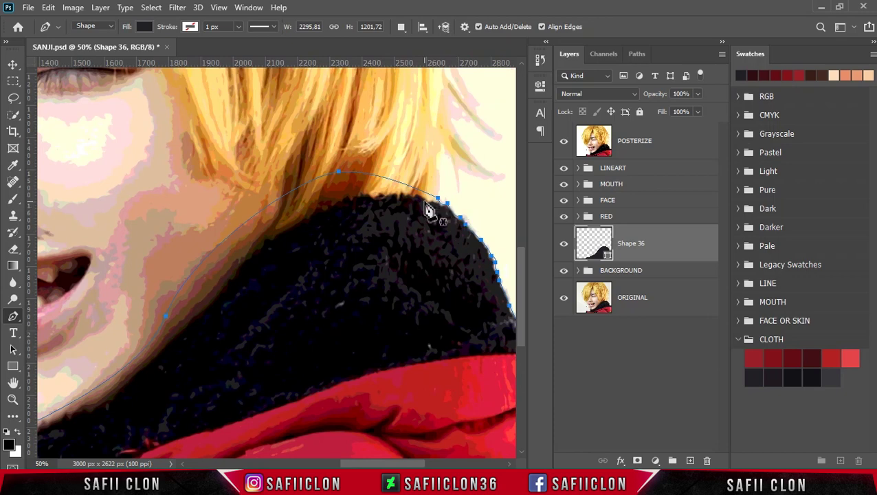
key("Escape")
left_click(458, 255)
left_click(459, 255)
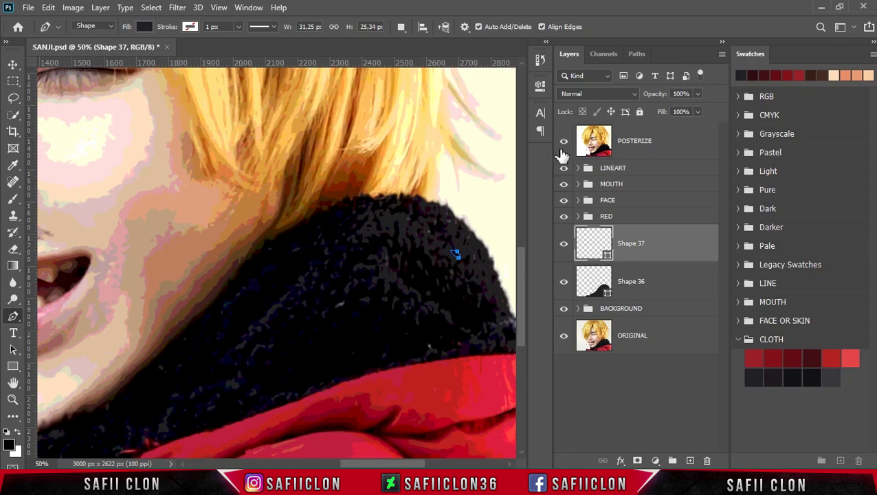
Step: Hide POSTERIZE and give Shape 37 the darker 121117 fill
left_click(563, 147)
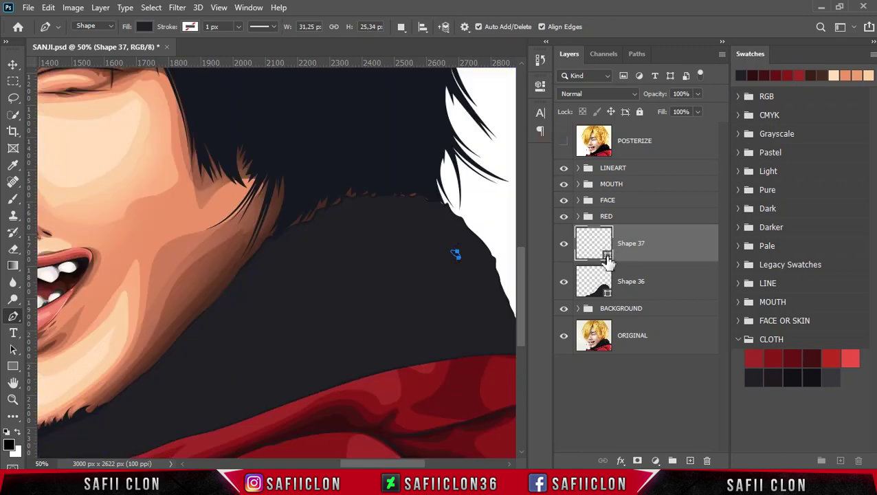
double_click(607, 260)
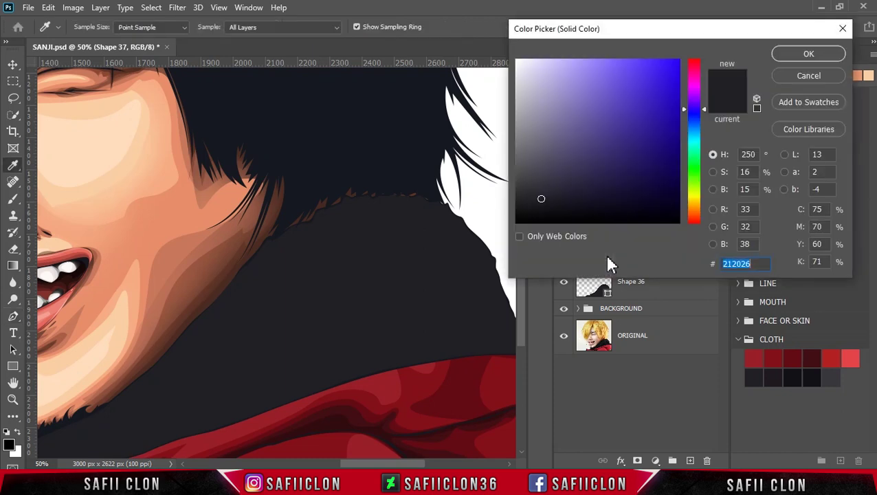
left_click(777, 378)
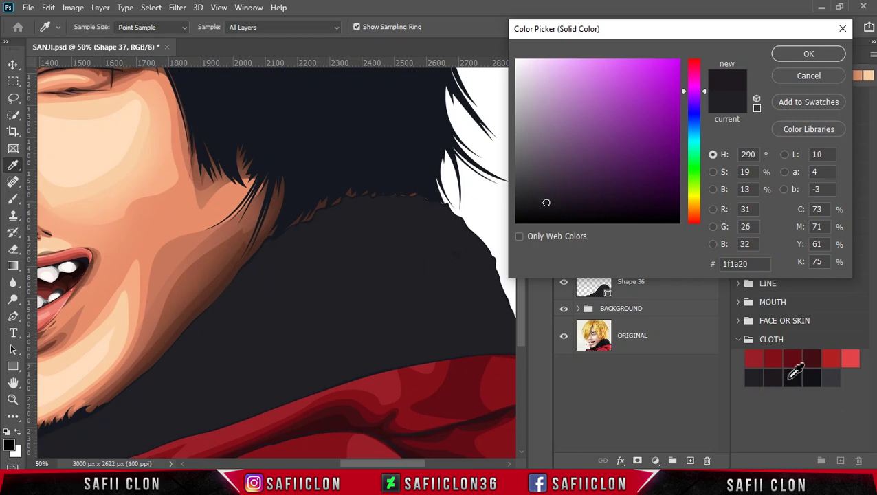
left_click(789, 377)
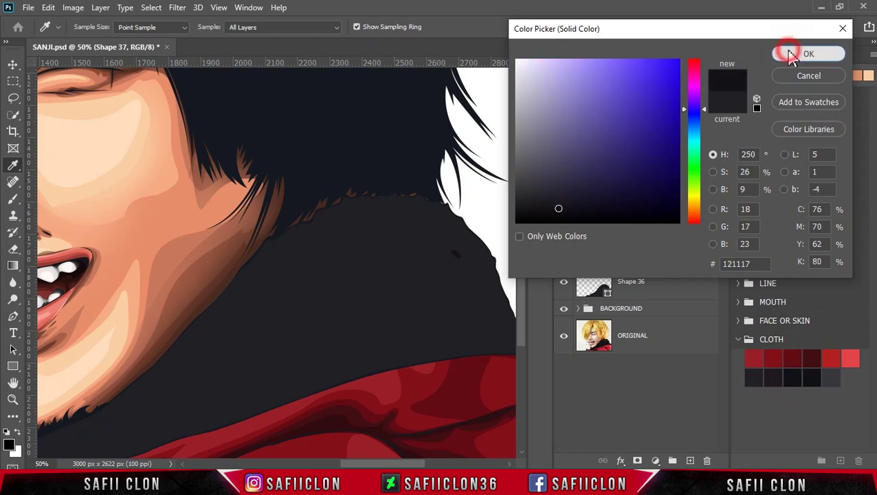
left_click(791, 55)
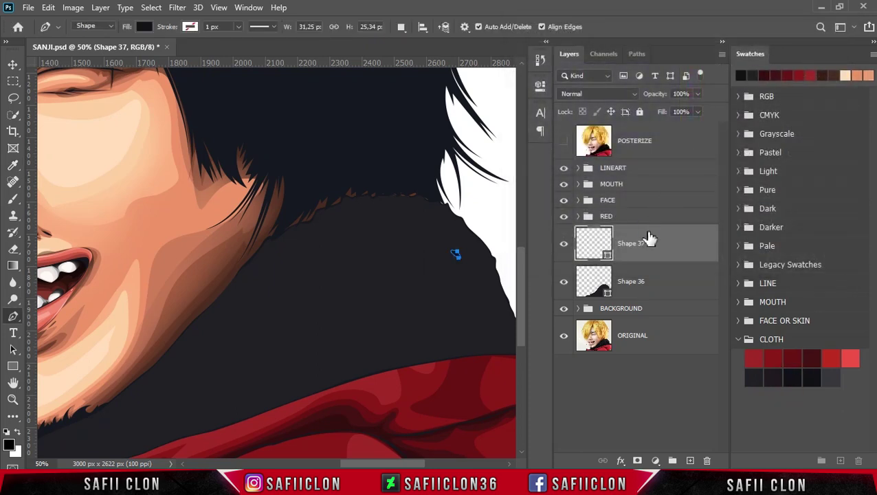
Step: Clip Shape 37 to the collar, set Combine Shapes, and show POSTERIZE again
right_click(650, 241)
left_click(666, 247)
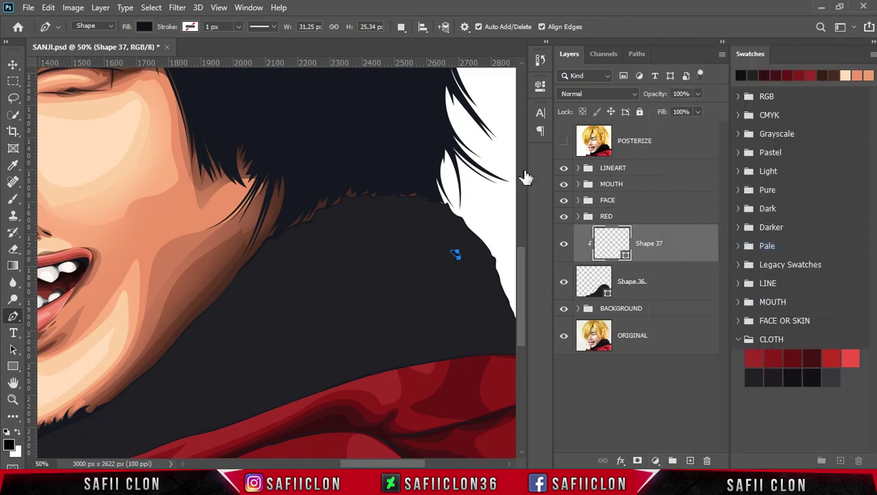
left_click(401, 28)
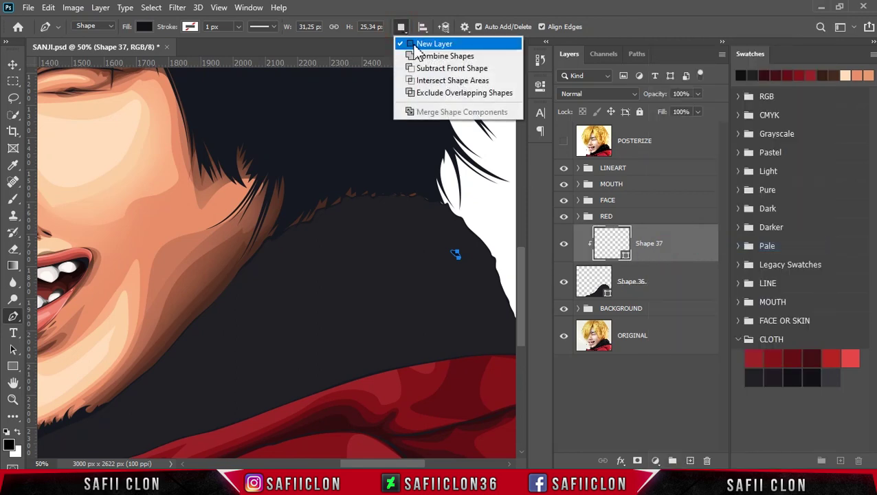
left_click(433, 56)
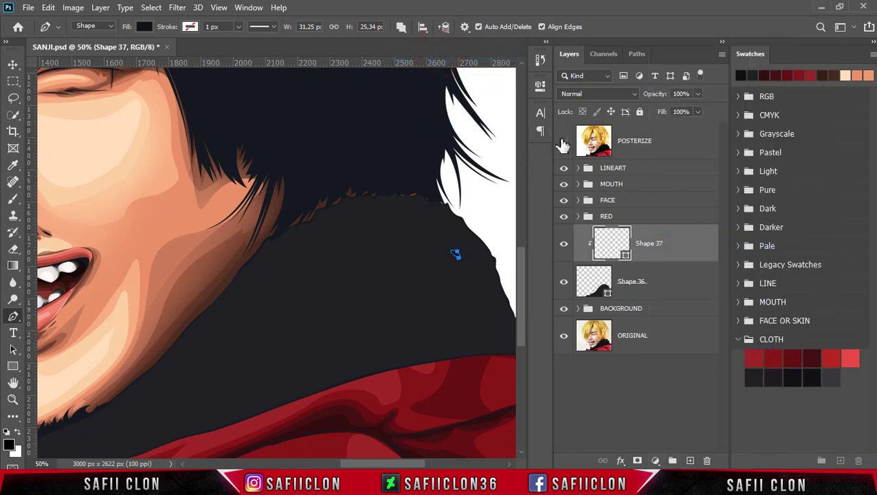
left_click(563, 143)
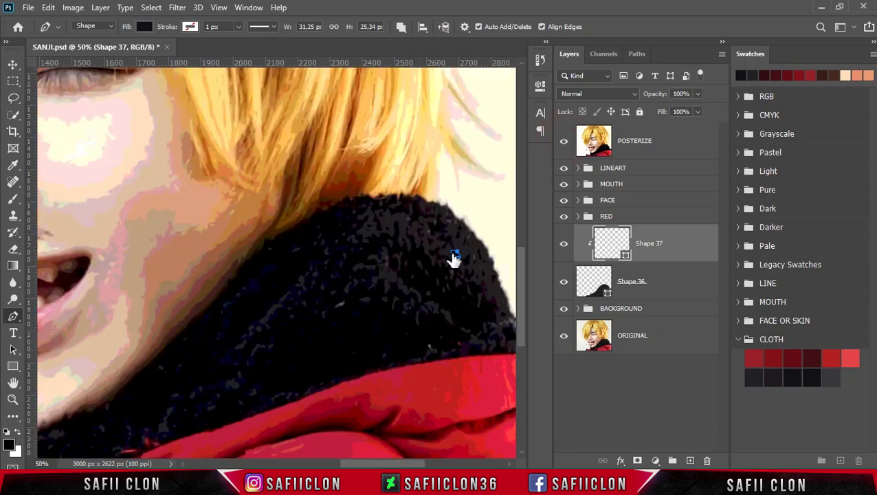
Step: Trace fur-strand outlines across the upper collar into Shape 37
left_click(448, 244)
scroll(447, 254, "up", 1)
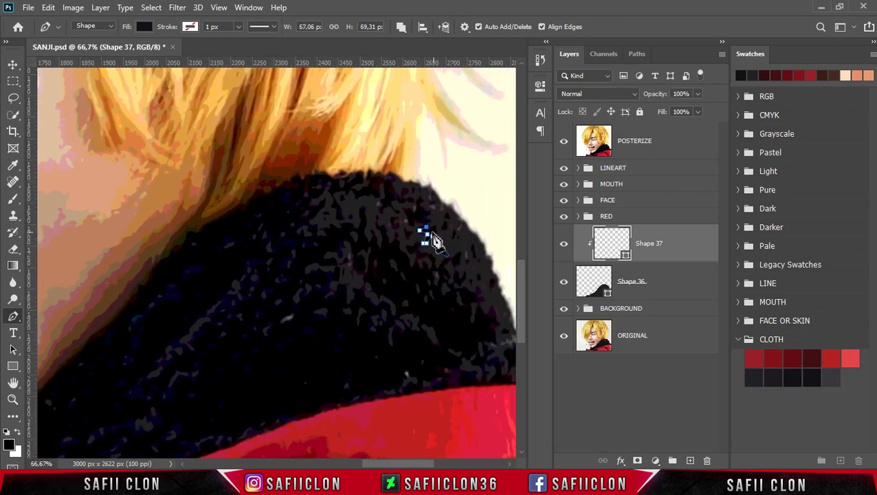
left_click(401, 209)
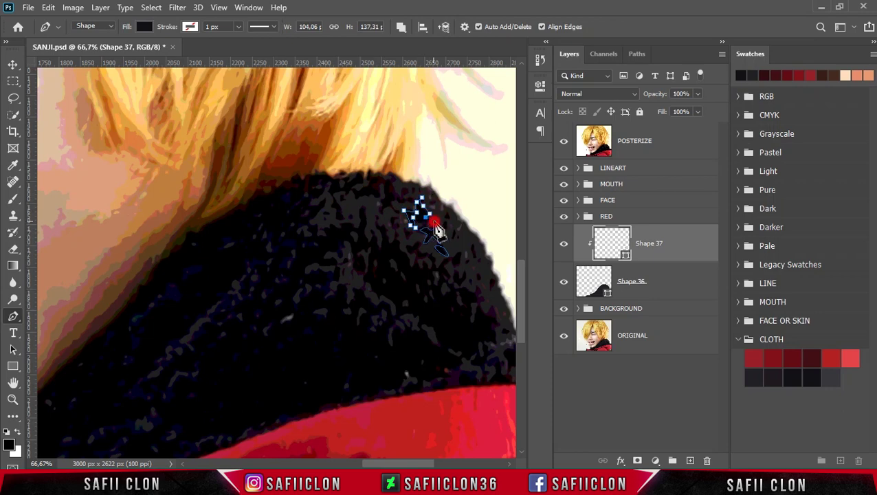
left_click(404, 218)
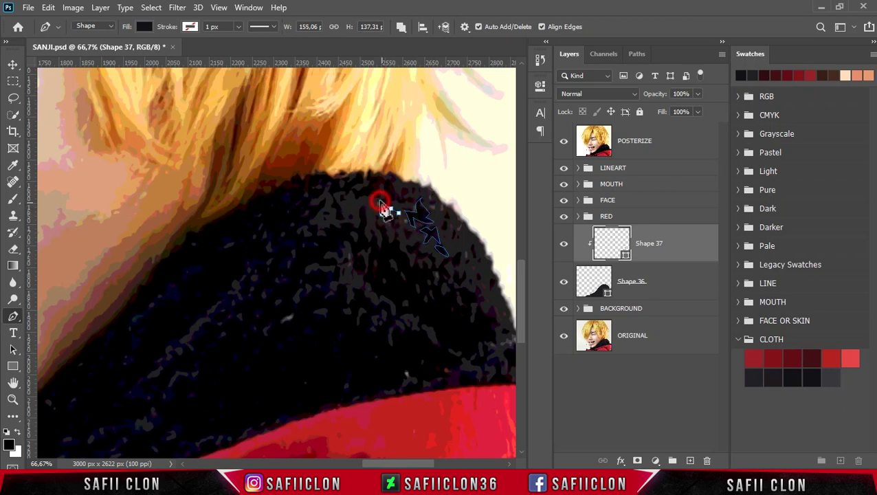
left_click(411, 202)
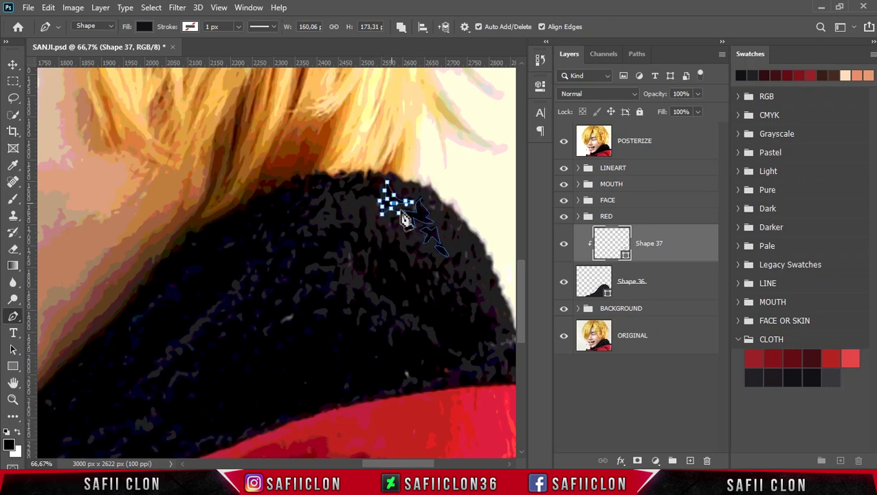
left_click(379, 187)
left_click(353, 196)
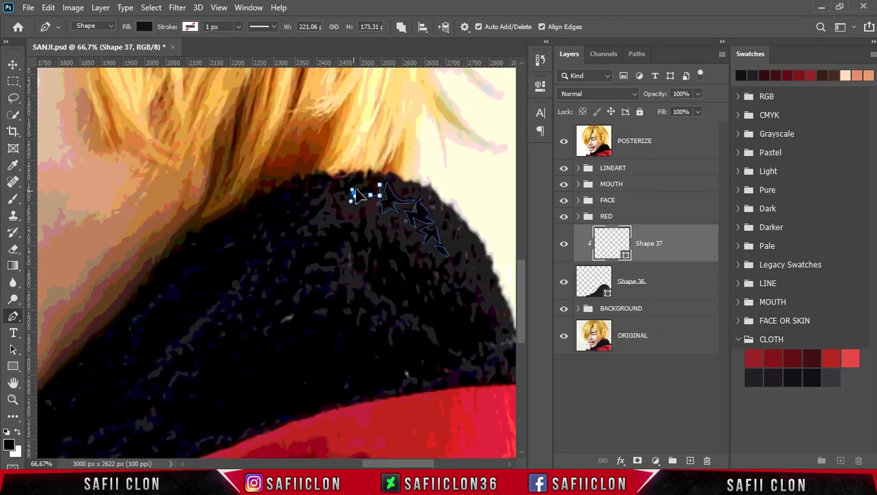
left_click(380, 182)
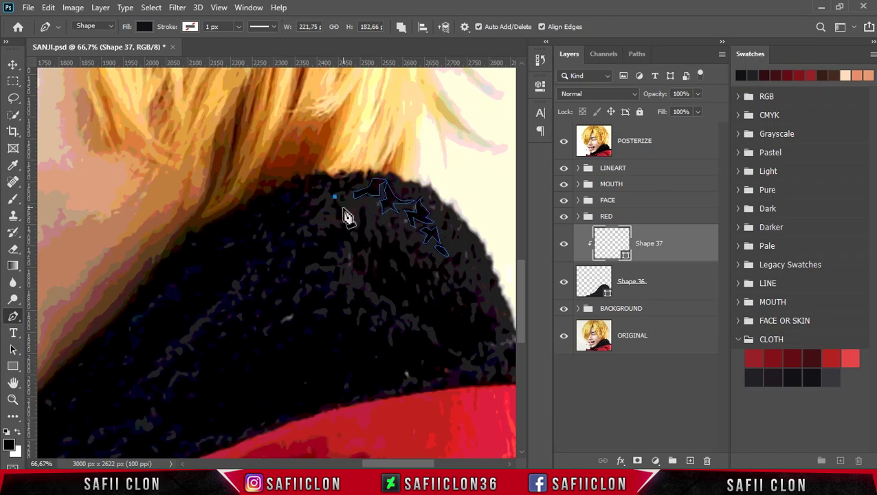
left_click(327, 184)
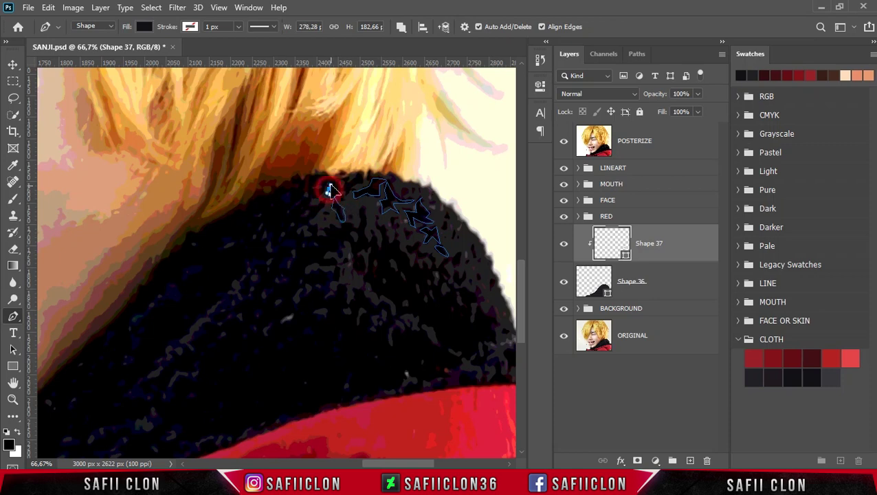
left_click(290, 210)
left_click(308, 221)
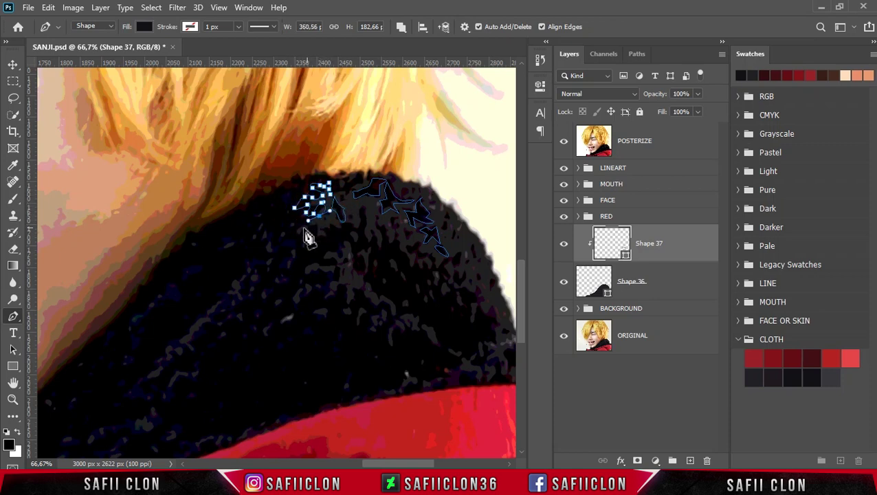
left_click(282, 240)
left_click(257, 219)
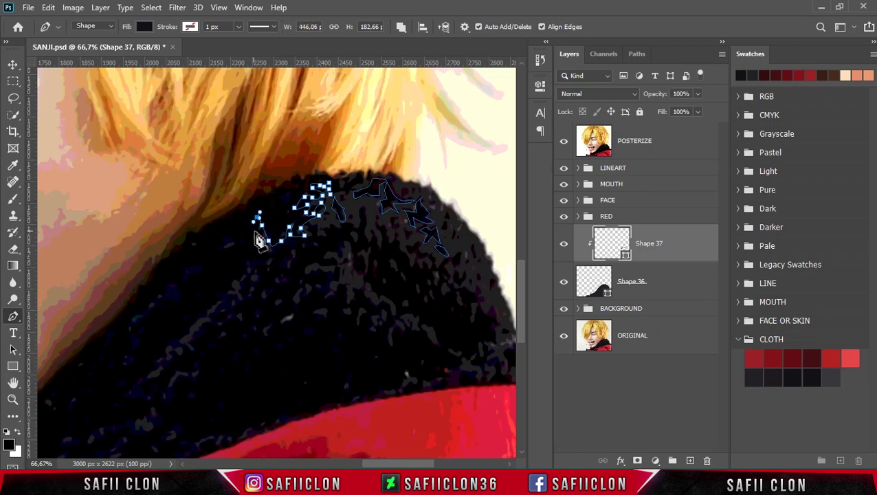
left_click(286, 266)
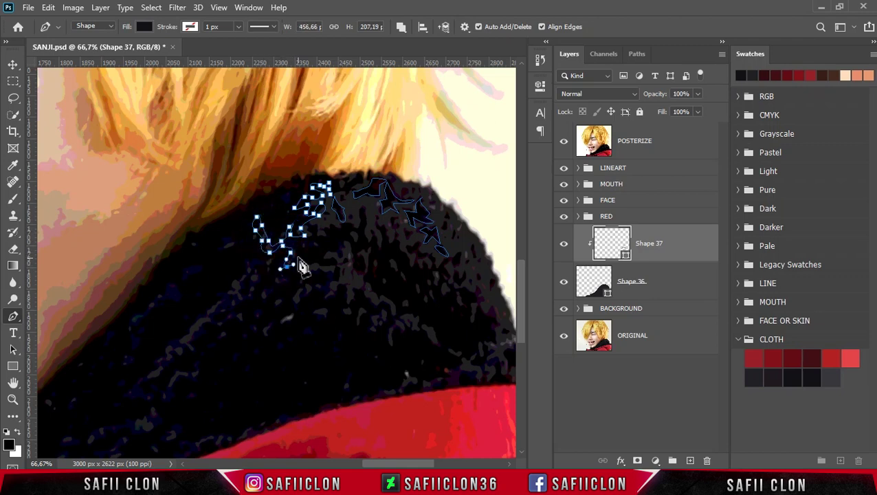
left_click(341, 227)
left_click(361, 208)
left_click(368, 239)
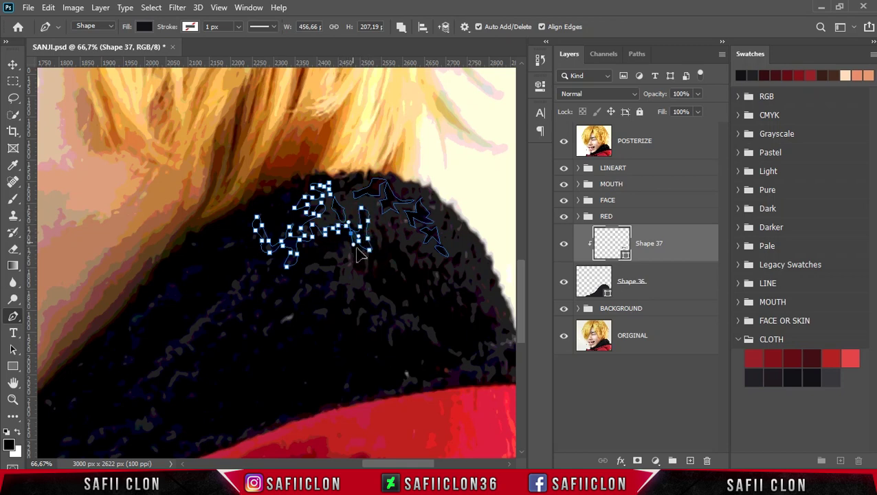
Step: Trace the fur texture down toward the red jacket edge
left_click(347, 267)
left_click(328, 279)
left_click(300, 302)
left_click(323, 289)
left_click(347, 297)
left_click(371, 303)
left_click(405, 323)
left_click(402, 329)
left_click(419, 326)
left_click(465, 363)
left_click(417, 389)
Step: Trace the collar's lower edge leftward along the red jacket
left_click(405, 371)
left_click(371, 393)
left_click(349, 377)
left_click(342, 397)
left_click(305, 402)
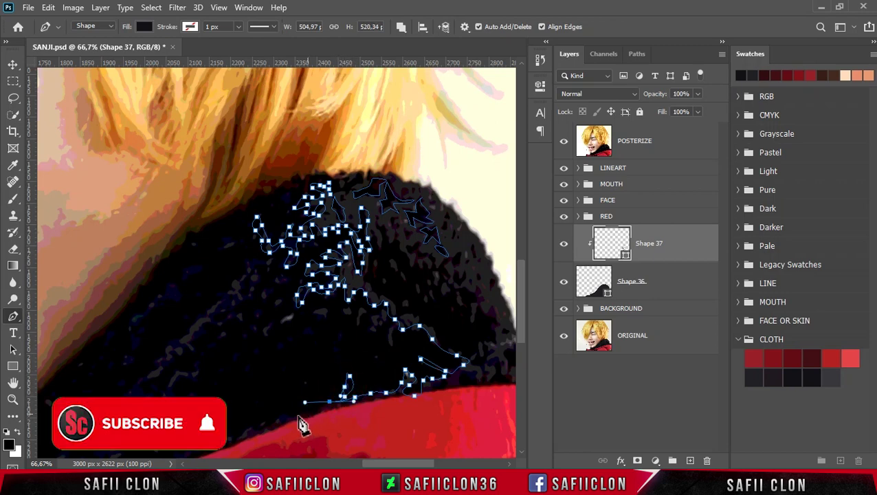
left_click(262, 425)
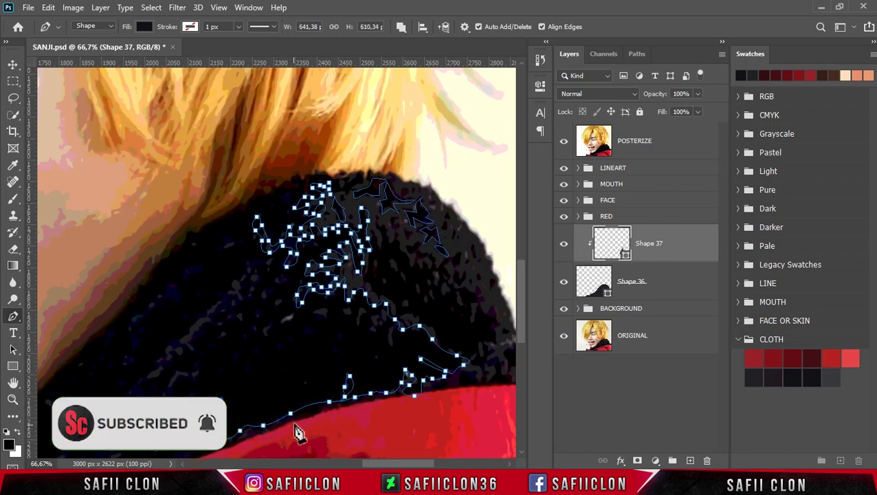
scroll(294, 435, "down", 2)
scroll(309, 426, "left", 3)
left_click(334, 400)
left_click(352, 399)
left_click(321, 398)
left_click(302, 413)
Step: Continue the outline left along the jacket, then back up into the fur
left_click(292, 430)
left_click(242, 433)
left_click(236, 448)
scroll(231, 433, "down", 2)
left_click(173, 425)
left_click(196, 405)
left_click(204, 364)
left_click(245, 358)
left_click(264, 348)
left_click(261, 371)
left_click(274, 351)
Step: Loop the fur outline up and right toward the collar's right side and back
left_click(290, 325)
left_click(304, 315)
left_click(320, 298)
left_click(360, 277)
left_click(381, 268)
left_click(399, 266)
left_click(433, 254)
scroll(412, 274, "right", 3)
left_click(342, 282)
left_click(355, 265)
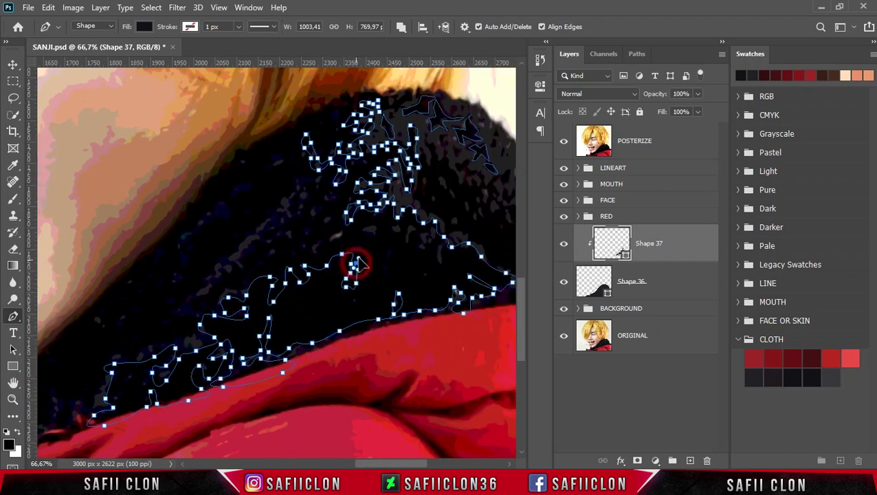
left_click(394, 273)
left_click(406, 239)
left_click(440, 245)
left_click(402, 229)
left_click(374, 245)
Step: Trace jagged fur strands upward and then down-left across the collar
left_click(314, 246)
left_click(324, 227)
left_click(317, 204)
left_click(295, 249)
left_click(302, 234)
left_click(307, 183)
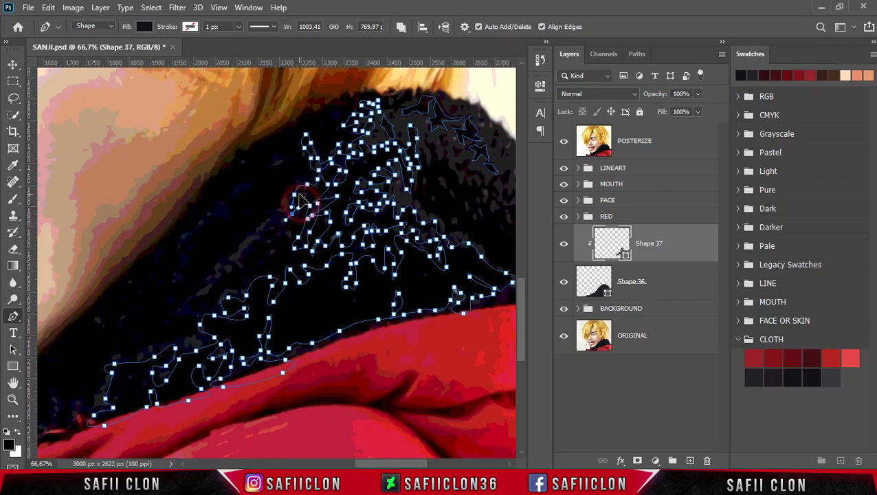
left_click(289, 230)
left_click(256, 245)
left_click(239, 265)
left_click(205, 288)
left_click(194, 297)
left_click(242, 275)
left_click(227, 297)
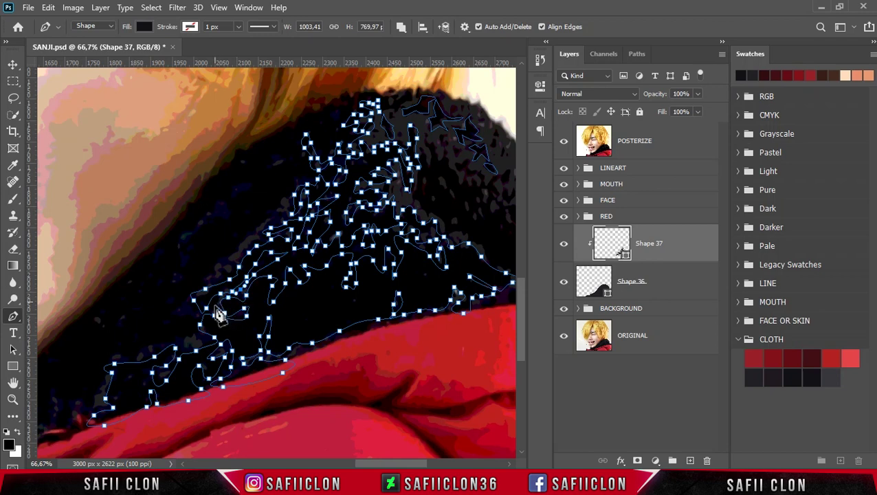
Step: Trace rising and falling fur strands through the upper-left collar
left_click(170, 314)
left_click(180, 303)
left_click(204, 277)
left_click(215, 266)
left_click(233, 247)
left_click(250, 234)
left_click(284, 196)
left_click(293, 141)
left_click(288, 158)
left_click(249, 180)
left_click(233, 195)
left_click(230, 223)
left_click(201, 229)
left_click(176, 278)
left_click(204, 211)
left_click(246, 177)
Step: Curve the path along the hair edge, close it, and hide POSTERIZE
left_click(269, 164)
left_click(302, 131)
left_click(351, 97)
left_click(405, 85)
left_click_drag(305, 84, 103, 257)
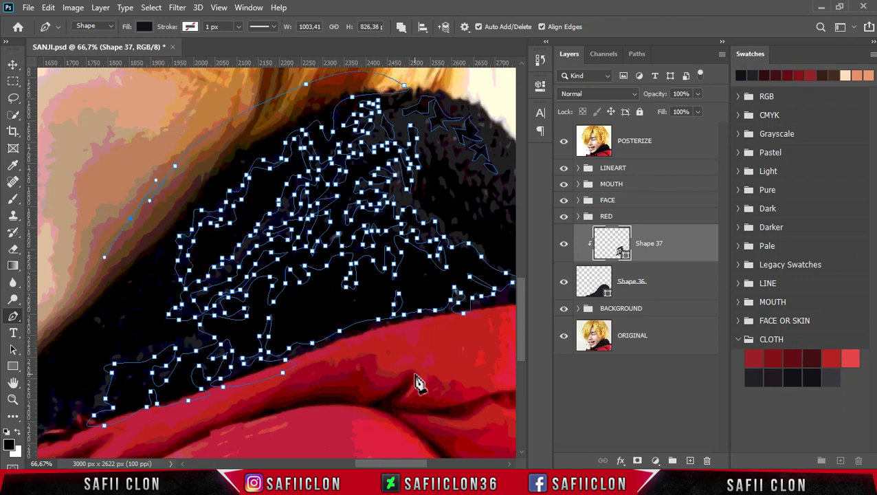
key("ctrl+minus")
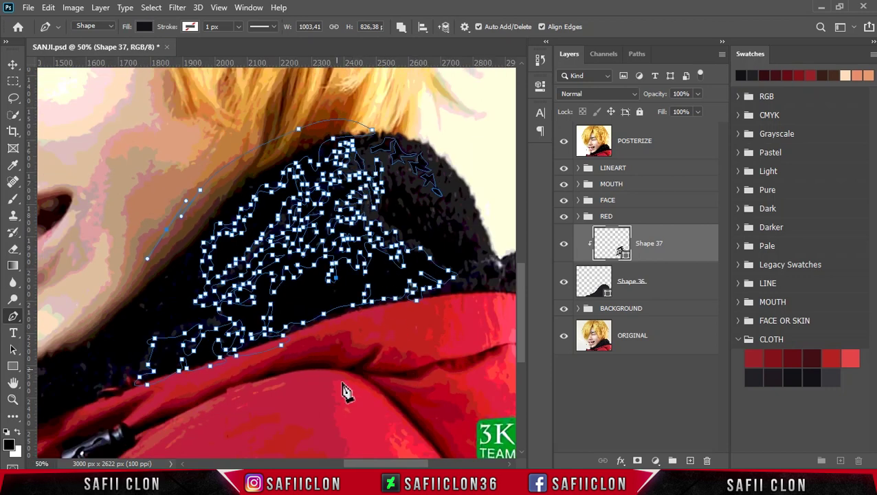
left_click_drag(362, 94, 382, 109)
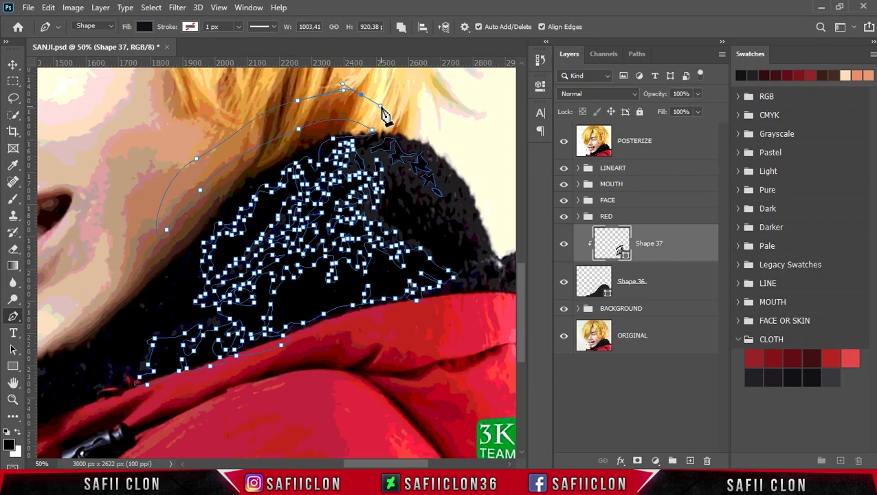
left_click(377, 129)
left_click(564, 140)
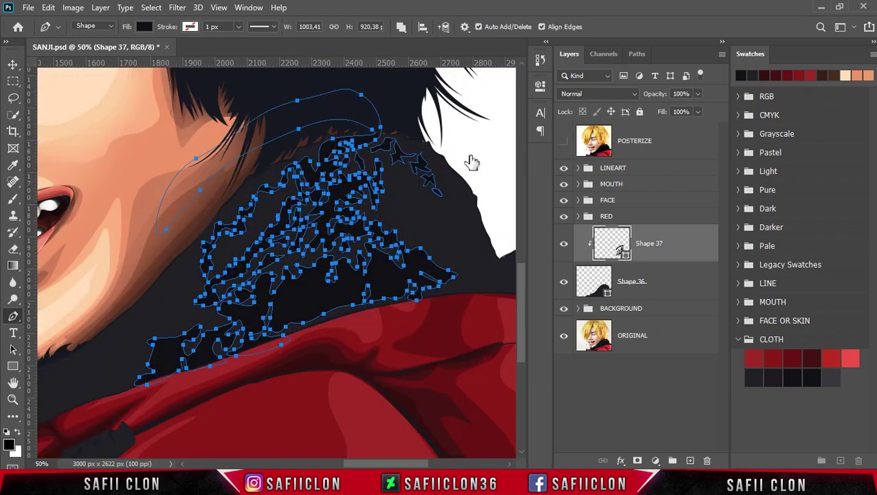
Step: Show the fur shape's path and posterized reference again, with Path Operations set to Combine Shapes
key("Return")
scroll(473, 165, "down", 2)
scroll(472, 163, "down", 2)
scroll(474, 165, "up", 3)
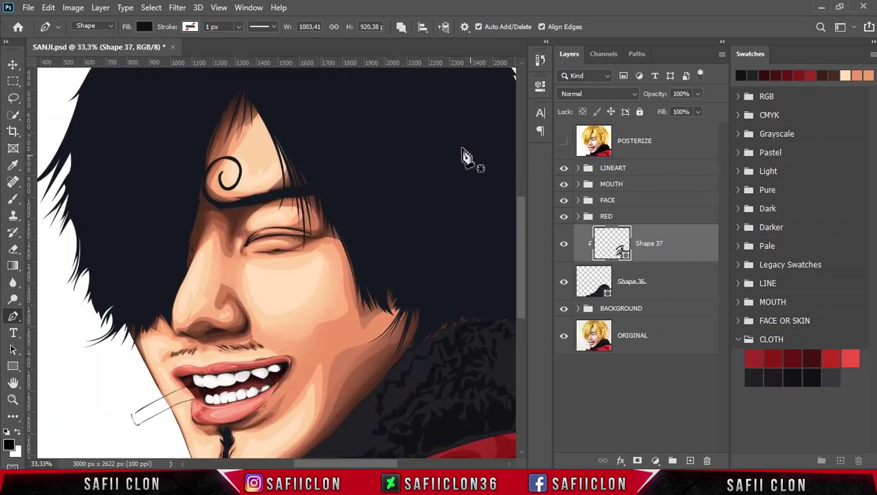
left_click(374, 374, "ctrl")
left_click_drag(374, 465, 391, 464)
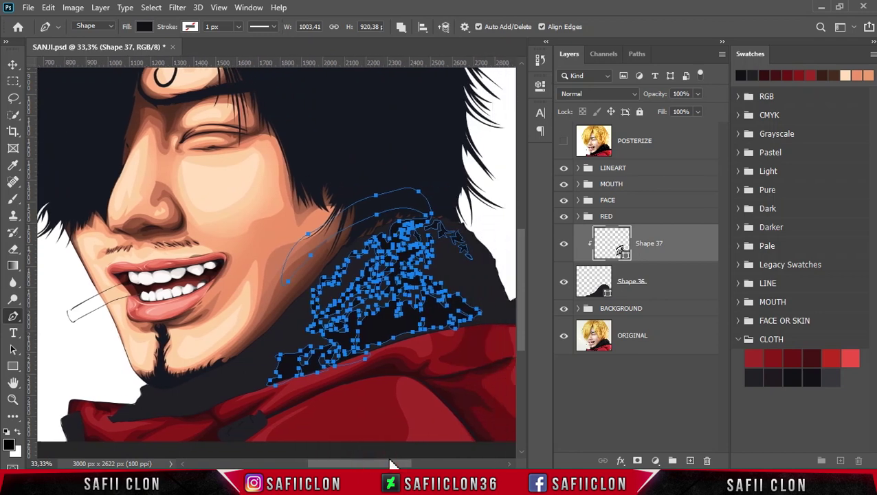
left_click(401, 26)
left_click(416, 58)
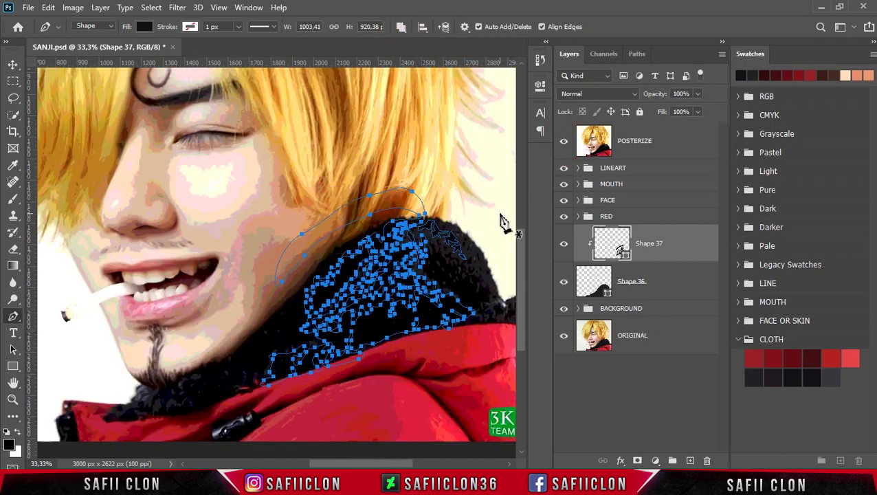
Step: Zoom in on the collar and trace a new fur strand along its lower edge
key("ctrl+plus")
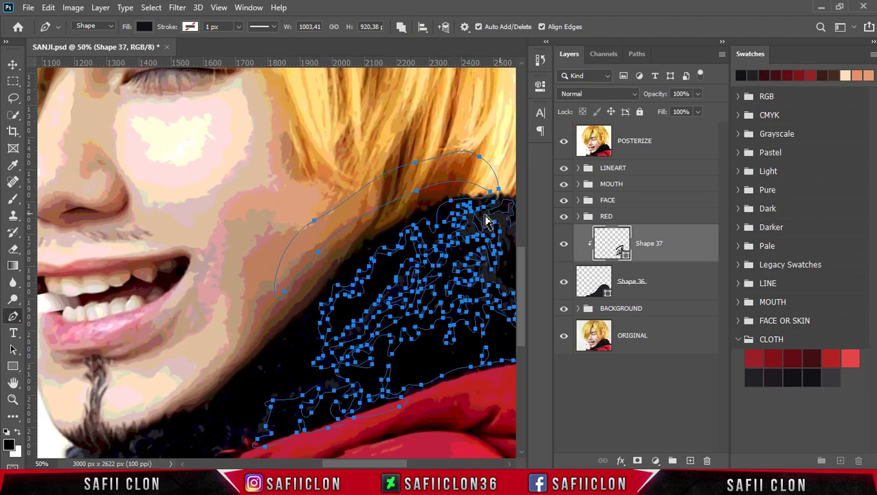
scroll(226, 271, "down", 2)
scroll(231, 263, "down", 2)
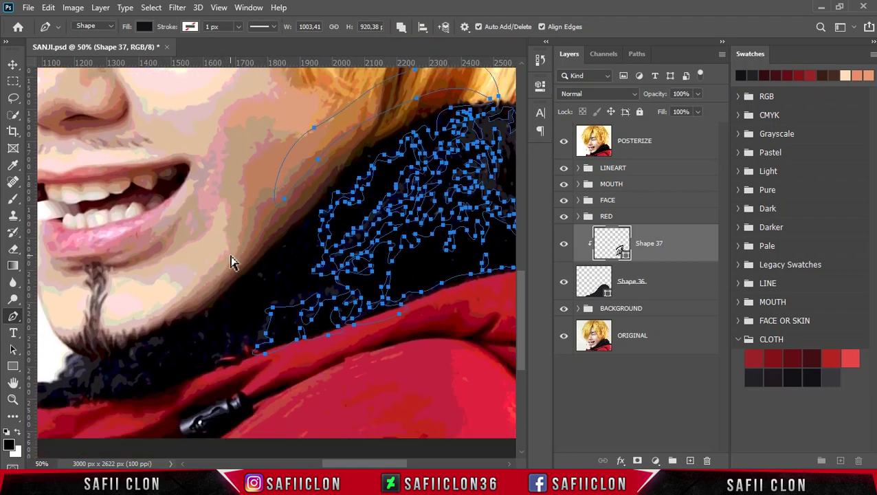
key("ctrl+plus")
mouse_move(220, 397)
left_mouse_down()
mouse_move(330, 306)
mouse_move(337, 219)
mouse_move(424, 130)
mouse_move(491, 133)
mouse_move(486, 157)
mouse_move(402, 80)
mouse_move(283, 385)
mouse_move(96, 374)
mouse_move(212, 397)
mouse_move(117, 437)
mouse_move(172, 447)
mouse_move(180, 420)
mouse_move(221, 413)
mouse_move(268, 385)
mouse_move(280, 365)
mouse_move(271, 404)
mouse_move(316, 423)
mouse_move(375, 402)
mouse_move(333, 381)
mouse_move(333, 402)
mouse_move(303, 392)
mouse_move(392, 351)
mouse_move(421, 362)
mouse_move(398, 439)
left_mouse_up()
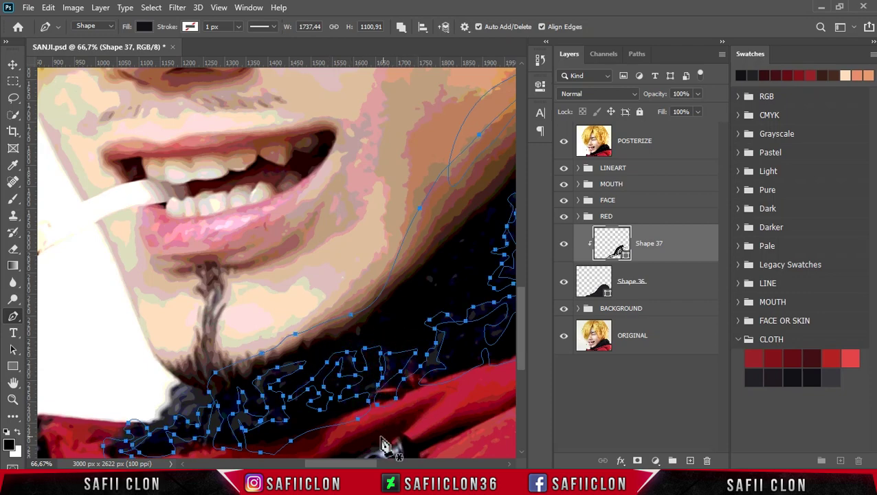
Step: Trace a long strand across the black knit and short strands toward the collar's right edge at 100% zoom
scroll(397, 439, "right", 10)
mouse_move(371, 306)
left_mouse_down()
mouse_move(298, 256)
mouse_move(286, 220)
mouse_move(262, 228)
mouse_move(294, 173)
mouse_move(317, 241)
mouse_move(337, 224)
mouse_move(359, 236)
mouse_move(397, 297)
mouse_move(375, 318)
left_mouse_up()
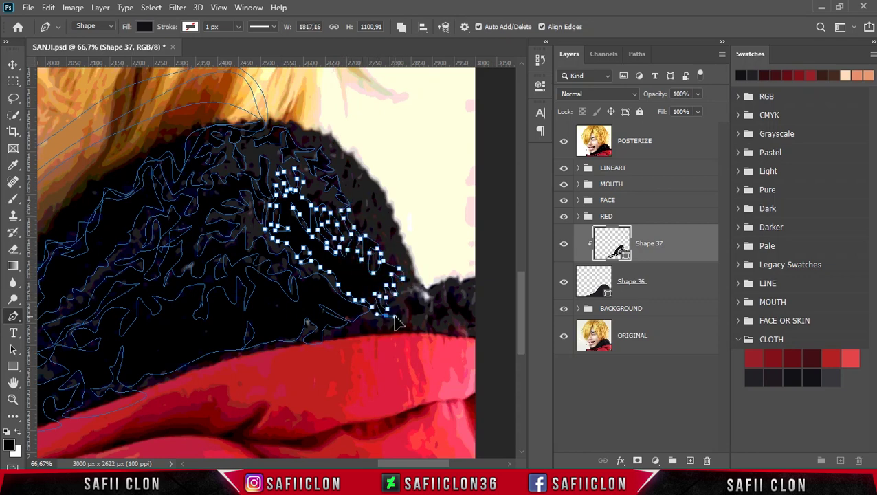
mouse_move(361, 347)
left_mouse_down()
mouse_move(372, 318)
mouse_move(372, 348)
left_mouse_up()
left_click_drag(369, 317, 350, 342)
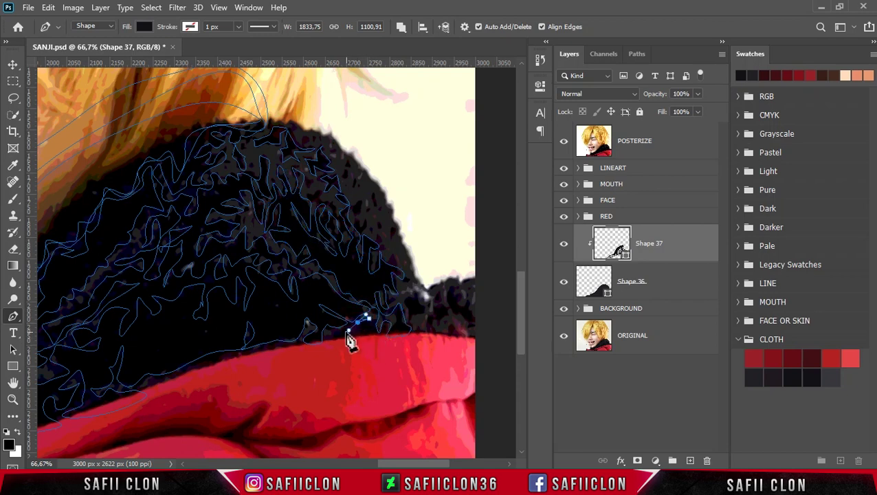
left_click_drag(416, 293, 418, 309)
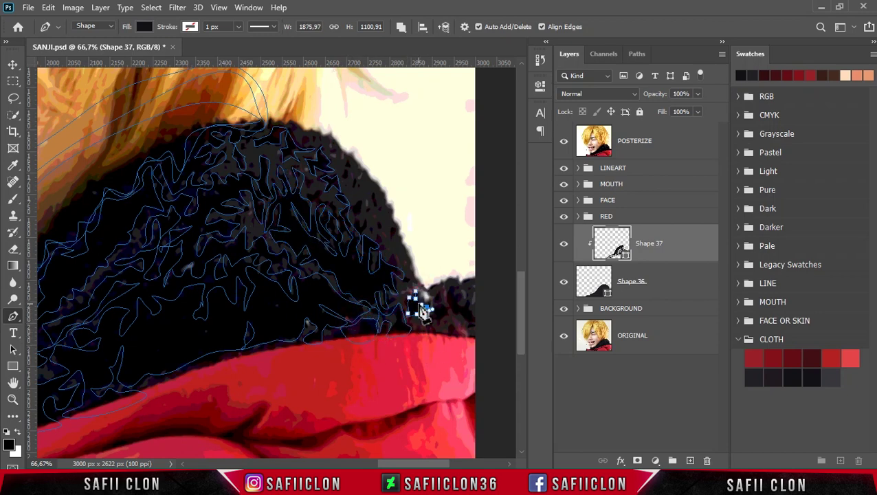
scroll(431, 385, "right", 3)
key("ctrl+plus")
mouse_move(347, 300)
left_mouse_down()
mouse_move(384, 340)
mouse_move(376, 352)
left_mouse_up()
Step: Trace small fur strands at the collar's lower right corner beside the jacket
left_click_drag(326, 304, 335, 316)
left_click(315, 357)
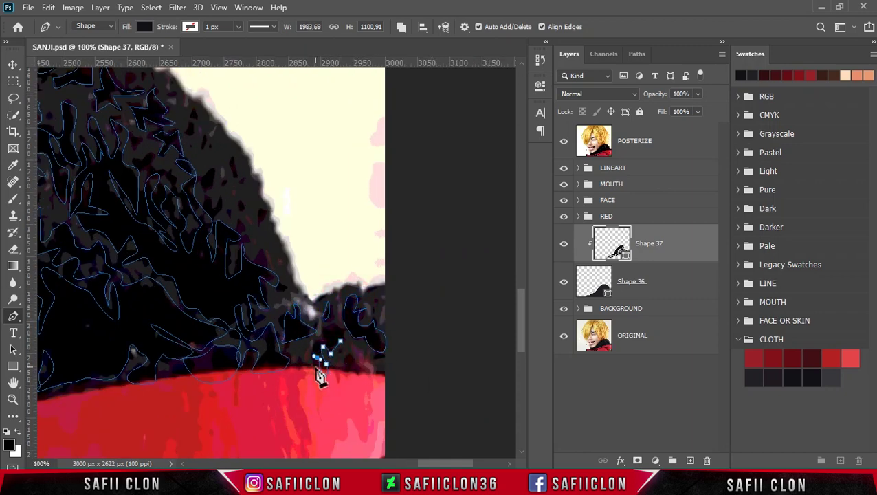
left_click(323, 342)
left_click(358, 364)
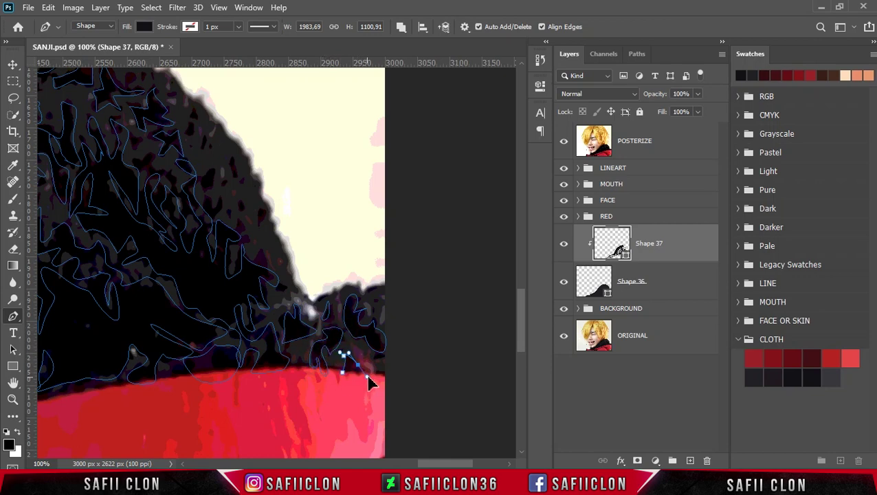
scroll(288, 296, "up", 2)
Step: Trace and close a small curved strand in the upper collar
left_click(242, 251)
left_click(235, 200)
left_click(207, 231)
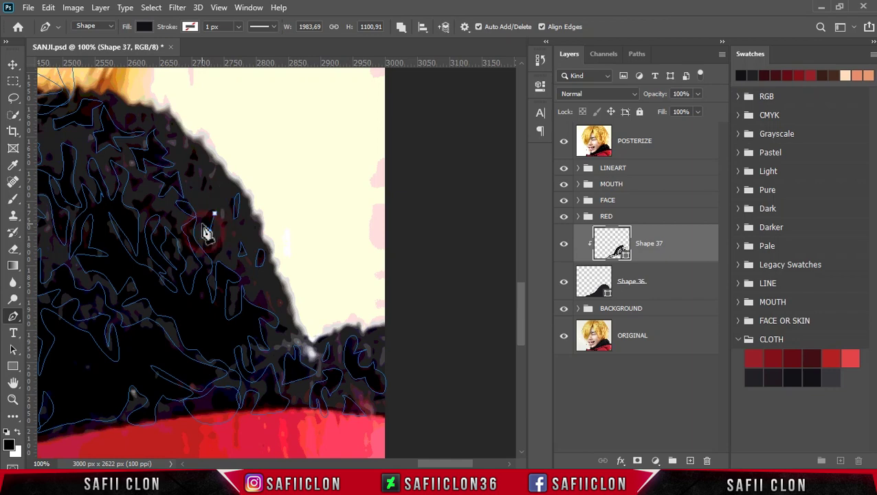
left_click(204, 180)
left_click(192, 159)
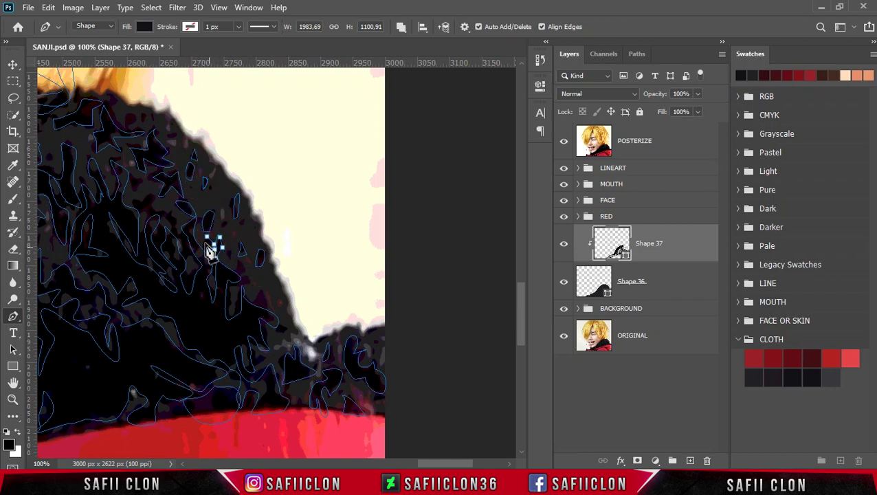
Step: Trace a strand along the collar's top edge against the hair, then pan back to the collar
scroll(144, 141, "up", 1)
left_click(147, 135)
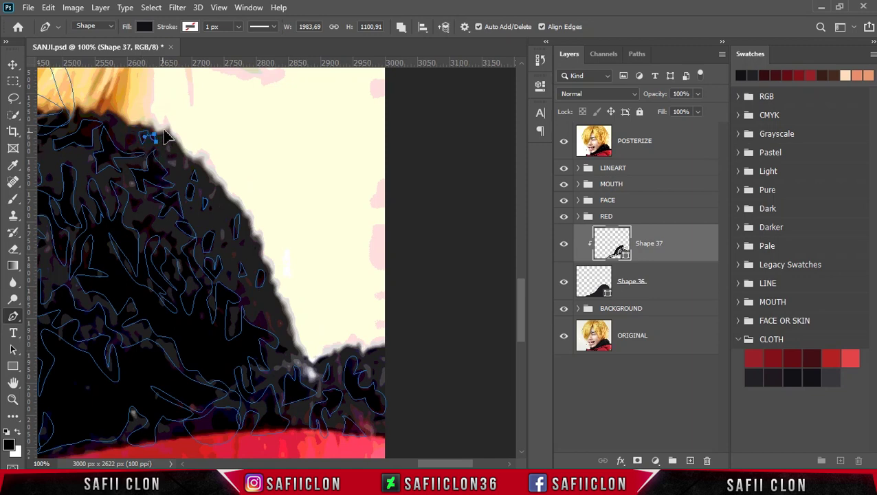
left_click(157, 232)
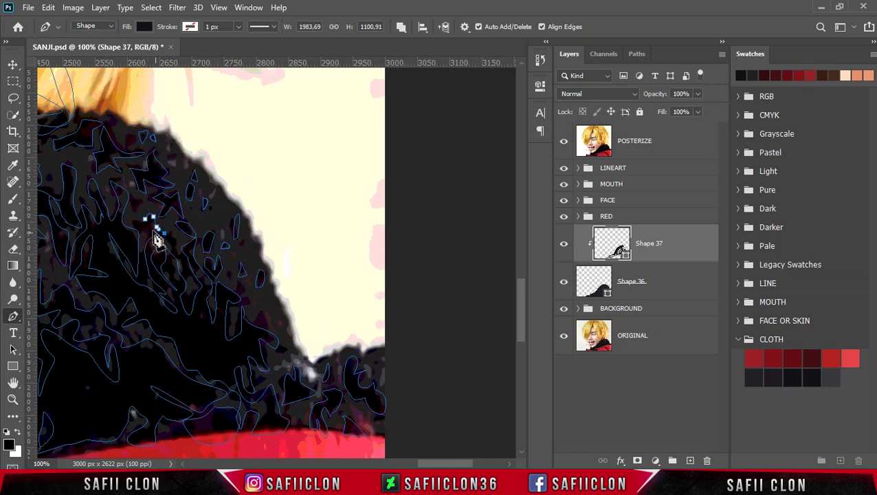
left_click(138, 200)
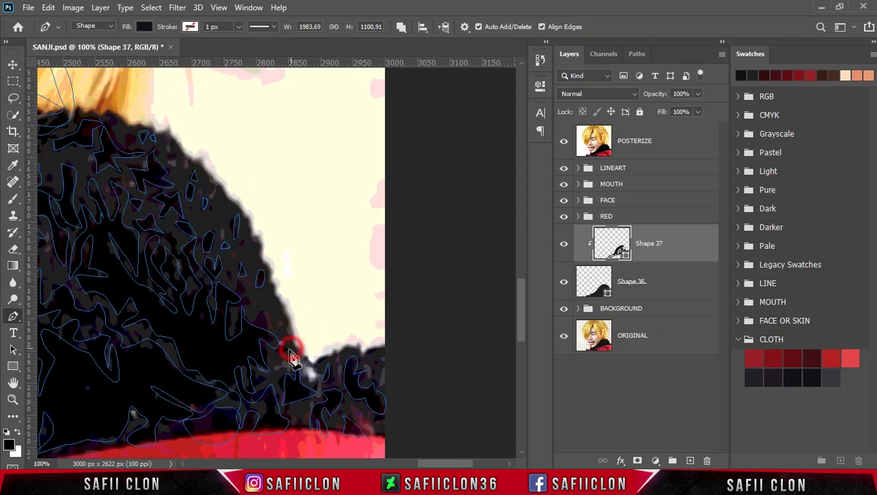
left_click(261, 297)
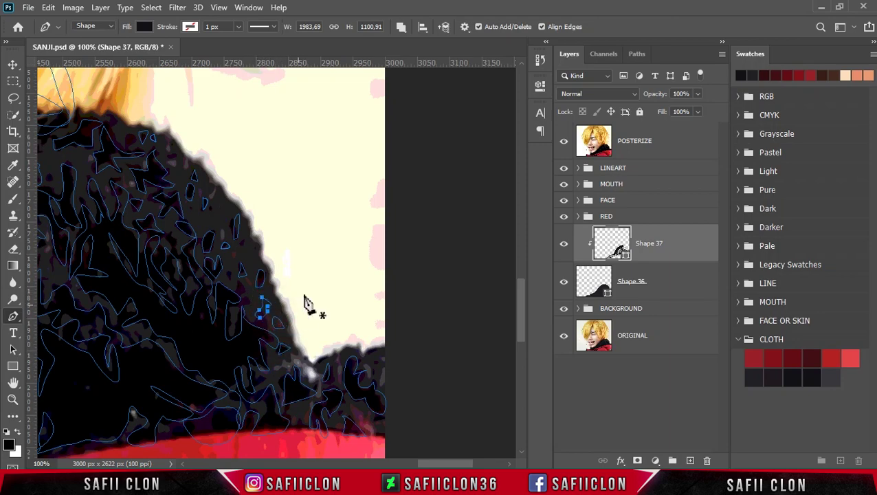
scroll(308, 307, "left", 5)
scroll(323, 364, "left", 4)
scroll(326, 380, "down", 1)
scroll(328, 372, "down", 2)
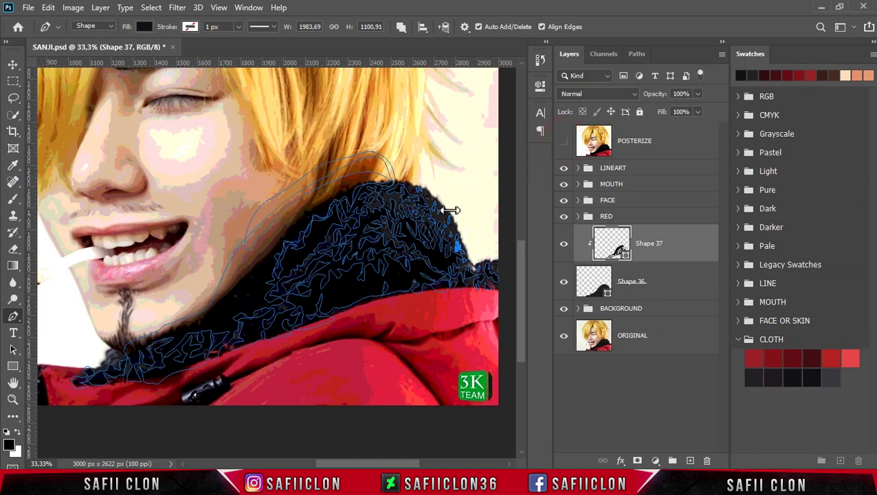
Step: Deselect the path and zoom out to review the dark fur strands over the collar
key("Return")
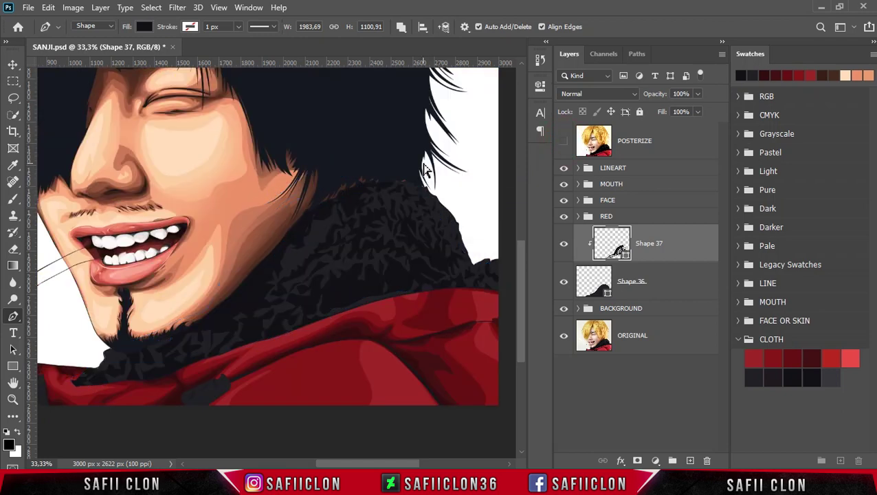
scroll(424, 171, "down", 1)
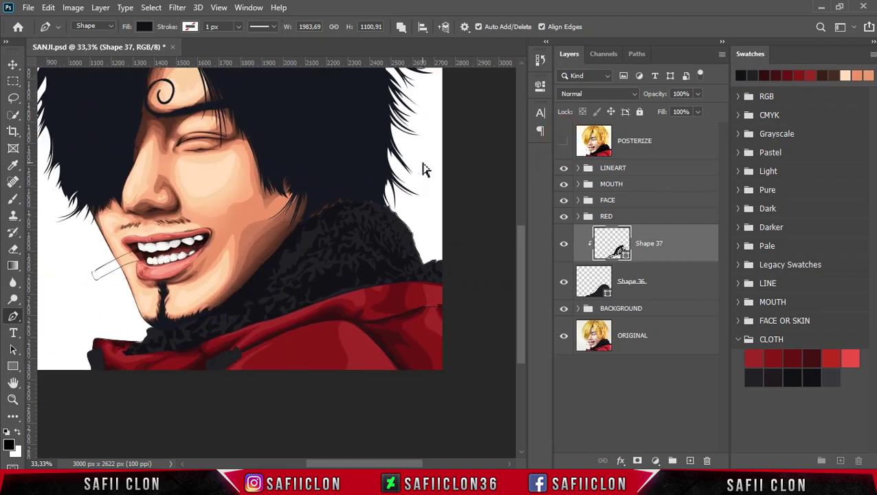
scroll(425, 171, "down", 1)
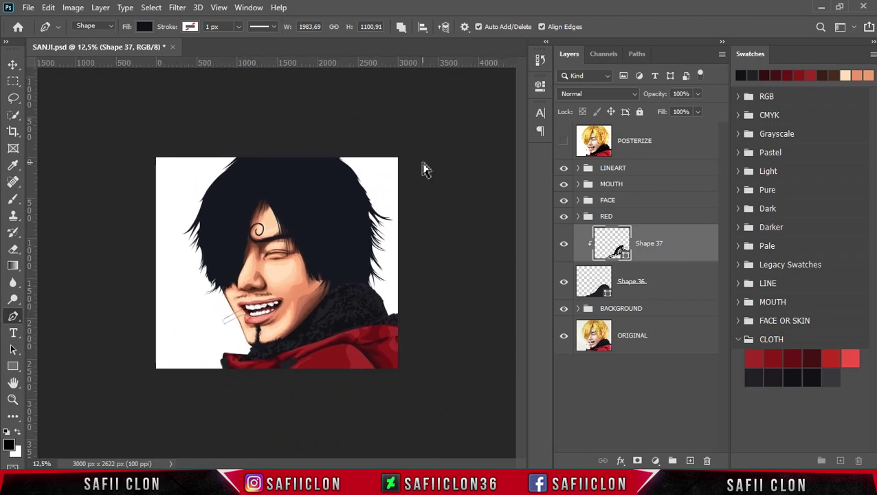
scroll(422, 165, "down", 2)
scroll(422, 165, "up", 1)
scroll(422, 165, "up", 1)
Step: Set Path Operations to New Layer so the next pen shape gets its own layer
scroll(422, 167, "up", 2)
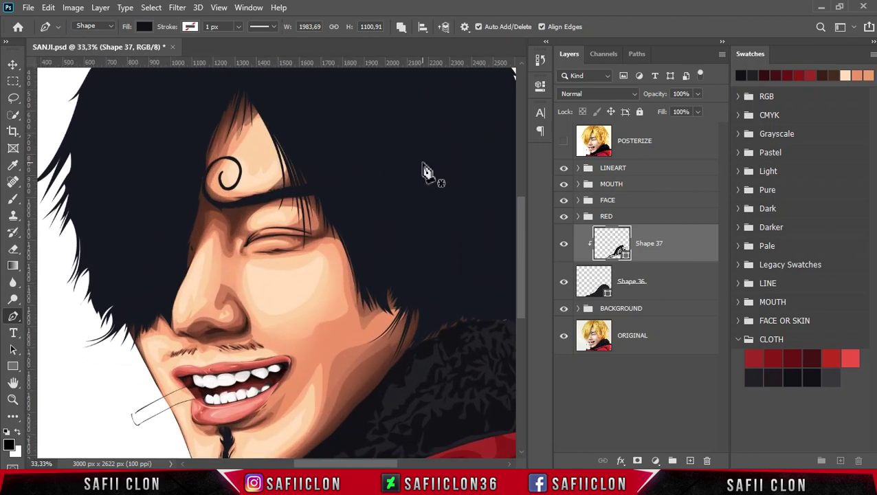
scroll(473, 227, "down", 2)
scroll(443, 248, "down", 2)
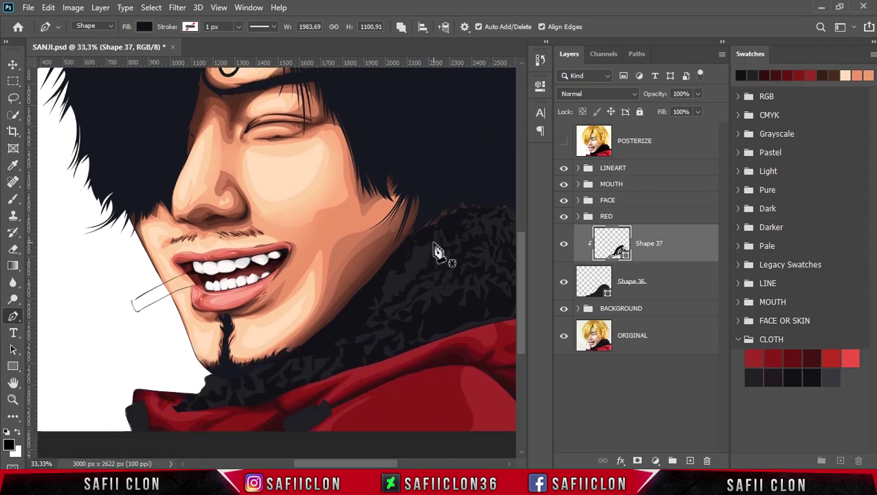
left_click(402, 27)
left_click(417, 44)
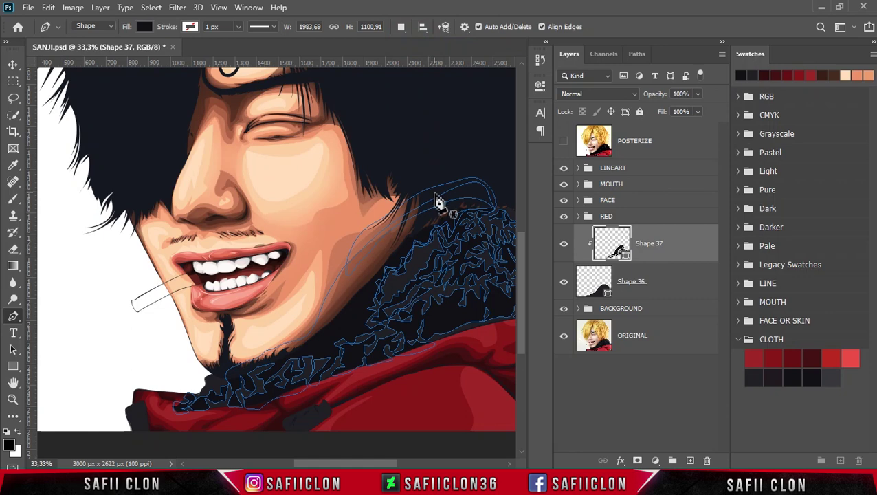
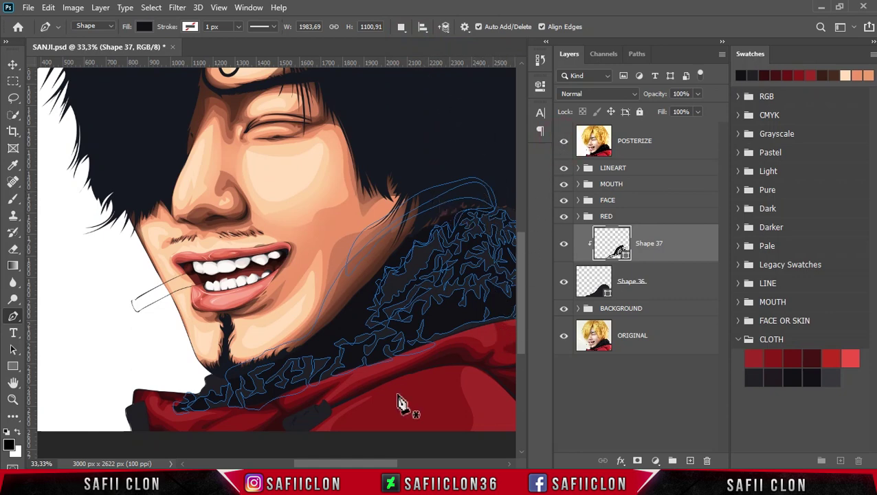
Step: Zoom in below the chin, finish the Shape 37 collar outline, and start Shape 38 on the collar
left_click_drag(391, 465, 367, 433)
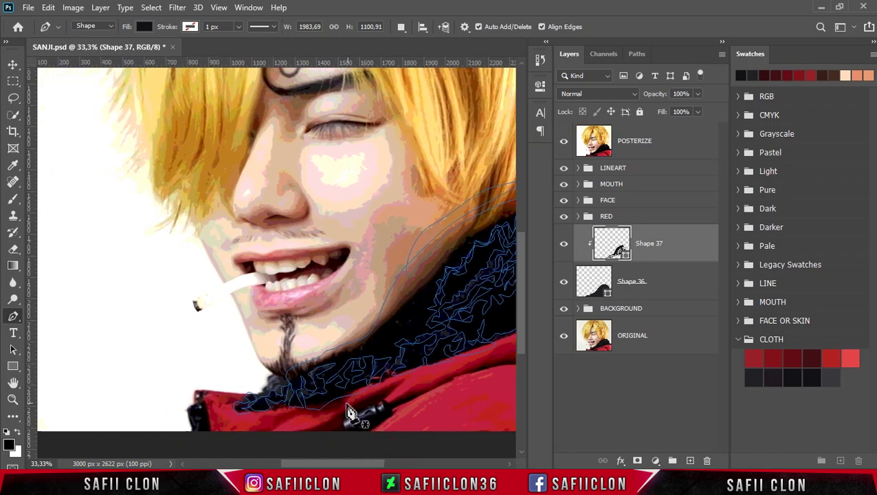
scroll(348, 413, "down", 3)
key("ctrl+plus")
key("ctrl+plus")
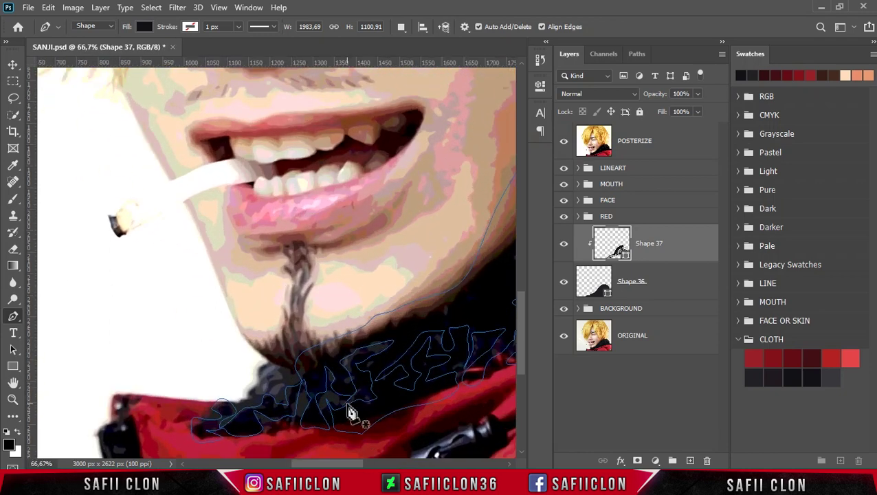
scroll(258, 339, "down", 2)
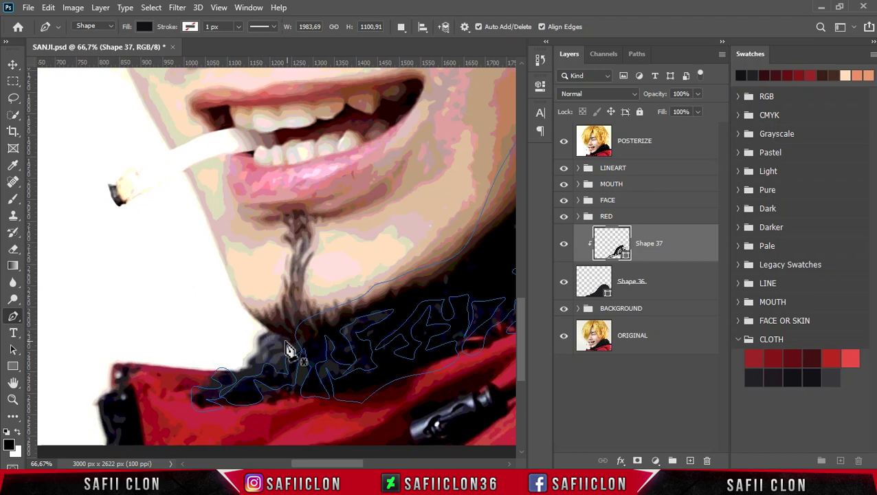
key("Return")
left_click(270, 327)
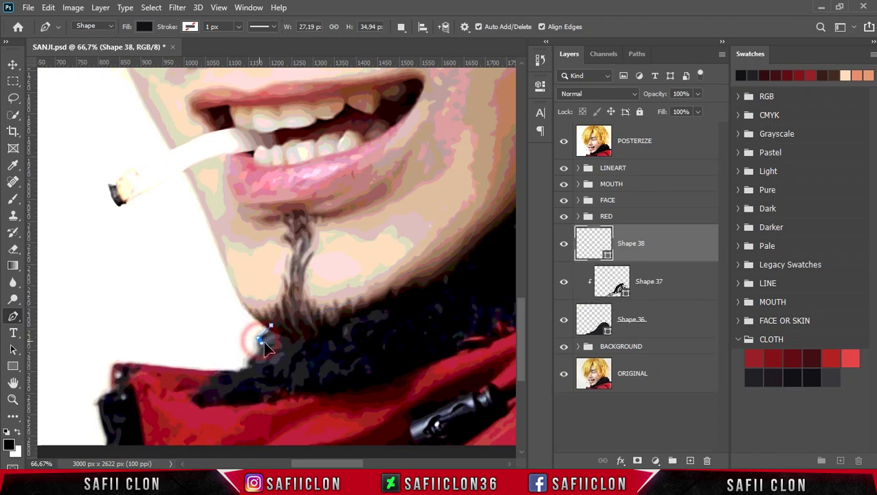
Step: Trace the first curved fur tuft in Shape 38 and hide the POSTERIZE reference
left_click(275, 340)
left_click(260, 361)
left_click_drag(260, 356, 241, 340)
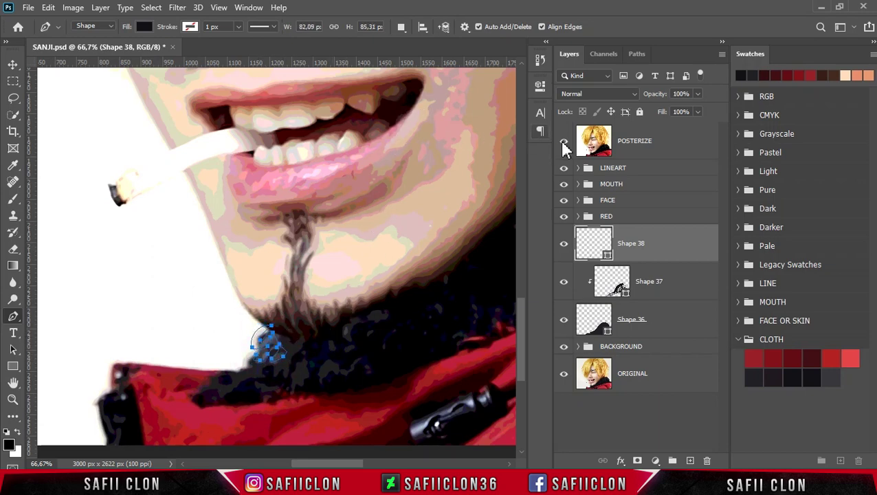
left_click(563, 145)
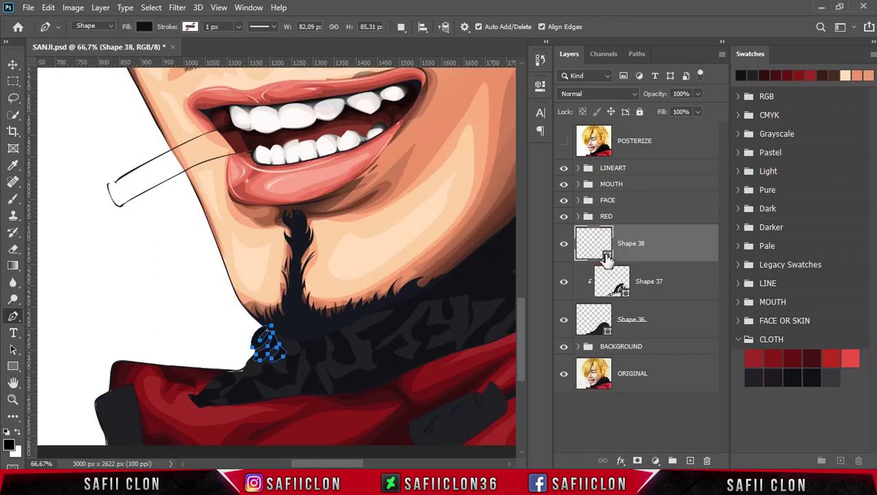
Step: Fill Shape 38 with the dark grey #38373d sampled from the cloth swatches
double_click(605, 255)
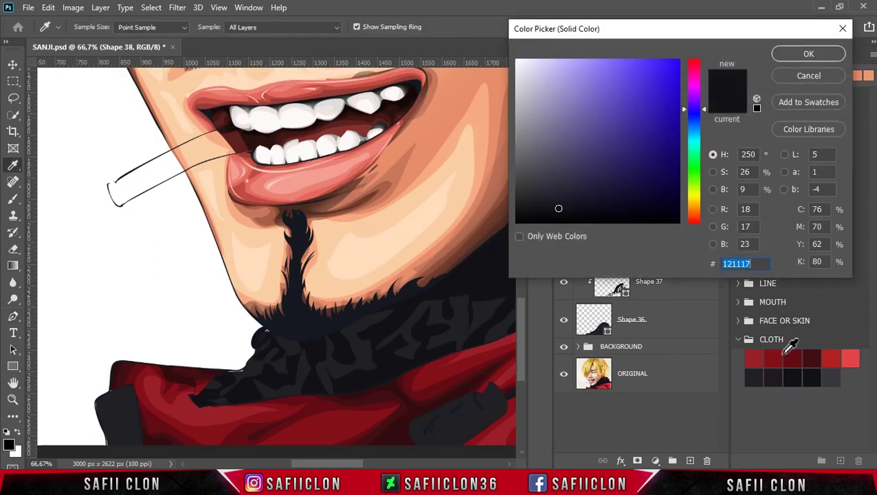
left_click(826, 376)
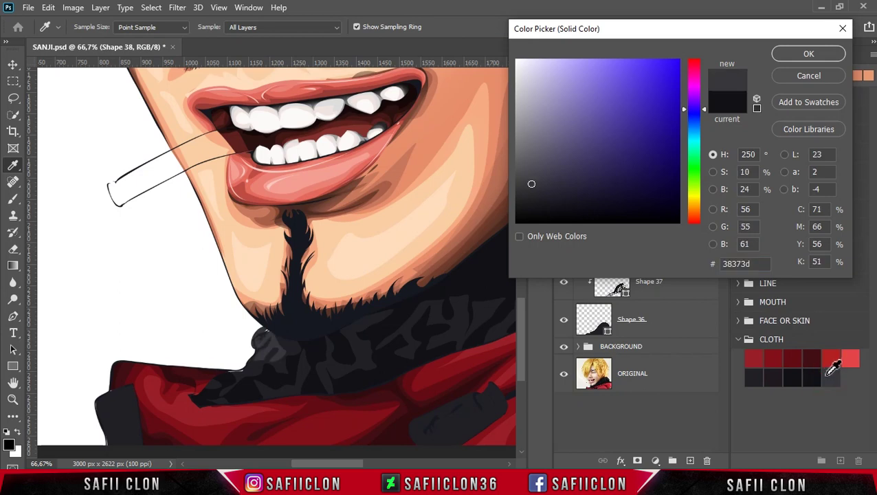
left_click(807, 58)
Step: Clip Shape 38 to the collar shape and set path operations to Combine Shapes
right_click(670, 247)
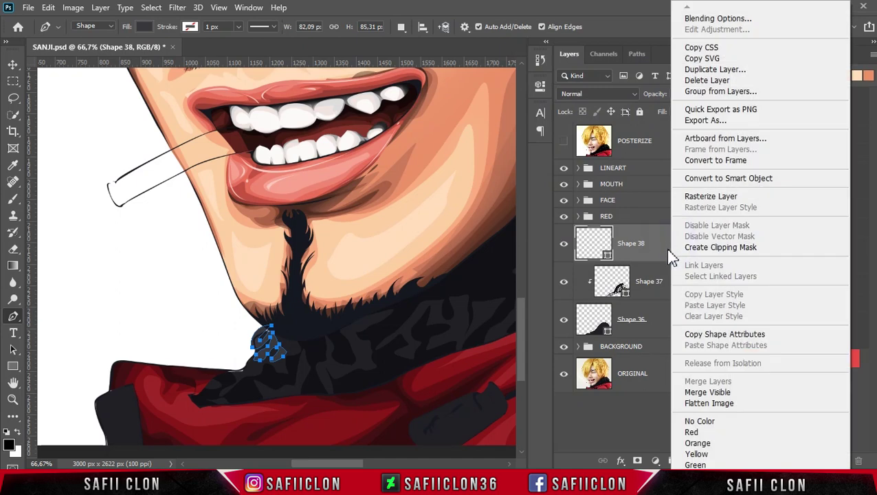
left_click(693, 246)
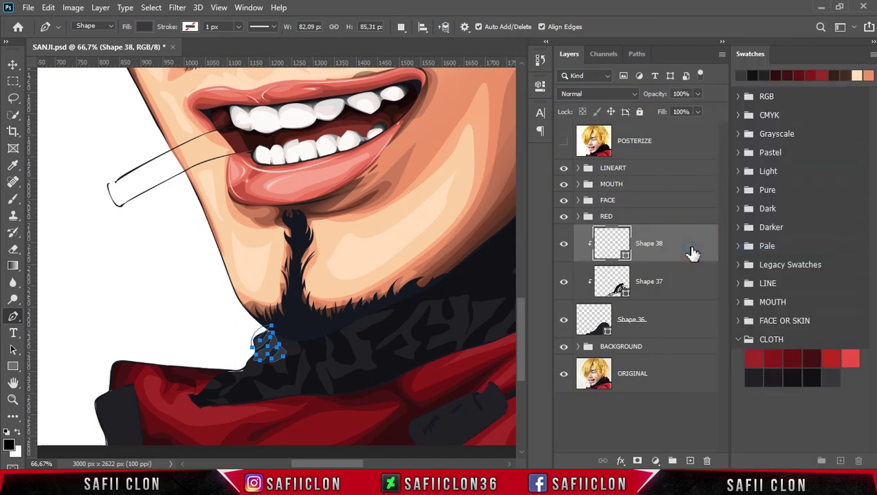
left_click(401, 26)
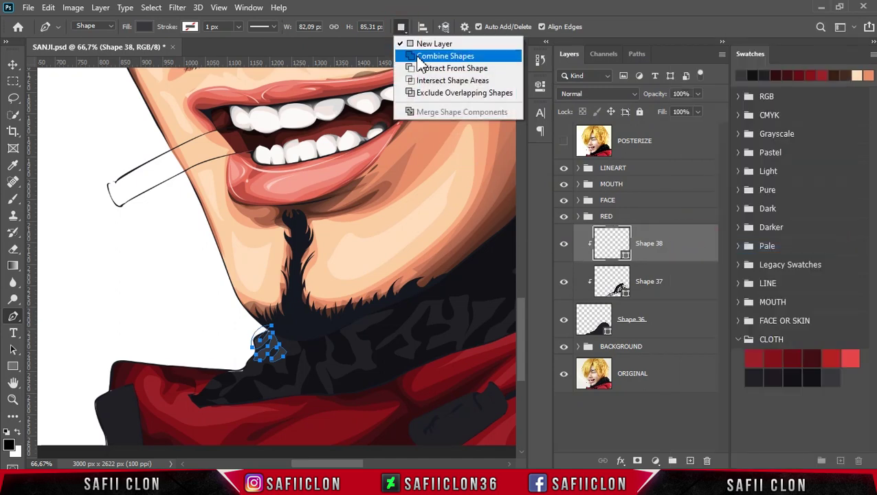
left_click(417, 55)
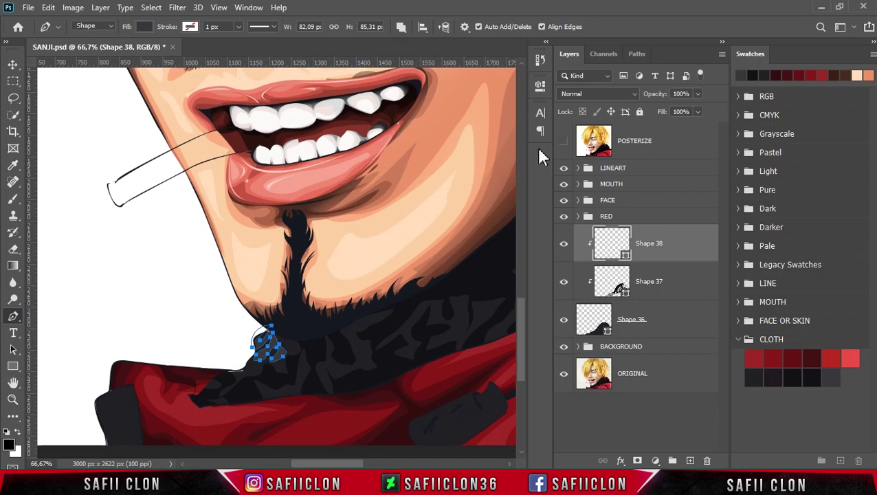
Step: Trace curved fur tufts just below the chin, checking them against the POSTERIZE reference
left_click(563, 141)
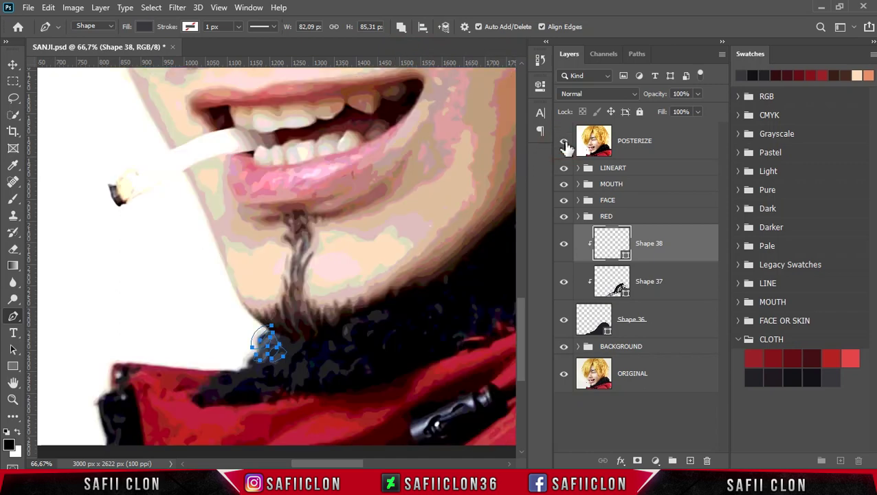
left_click_drag(347, 333, 363, 330)
left_click(564, 142)
left_click_drag(335, 370, 342, 372)
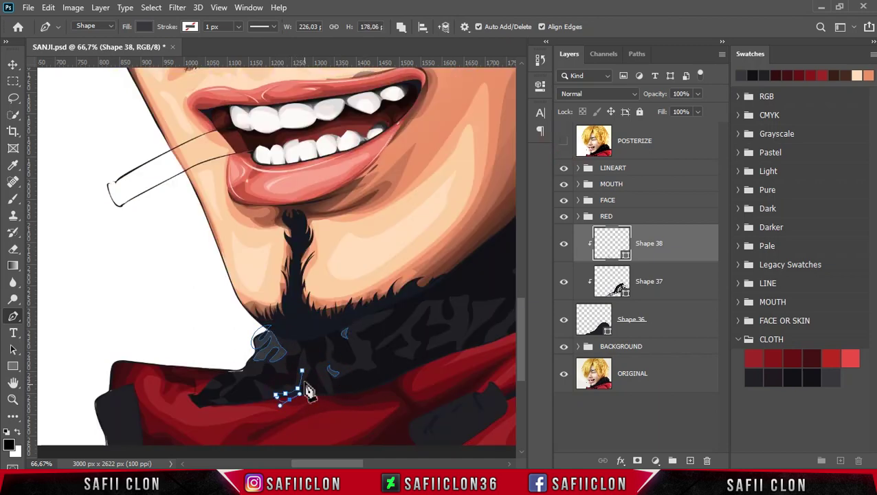
left_click_drag(245, 372, 219, 398)
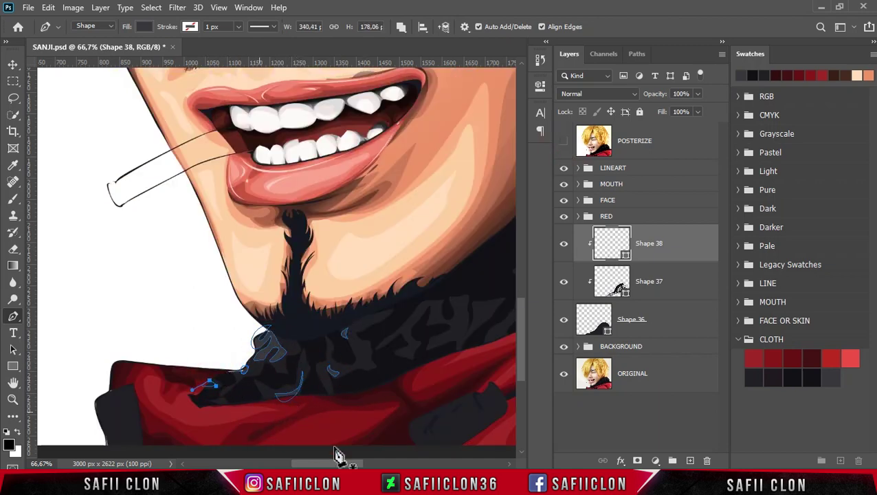
left_click_drag(337, 463, 371, 463)
Step: Add more curved tufts along the collar edge and across toward its right side
left_click(564, 142)
left_click(564, 141)
mouse_move(289, 311)
left_mouse_down()
mouse_move(275, 332)
mouse_move(230, 334)
left_mouse_up()
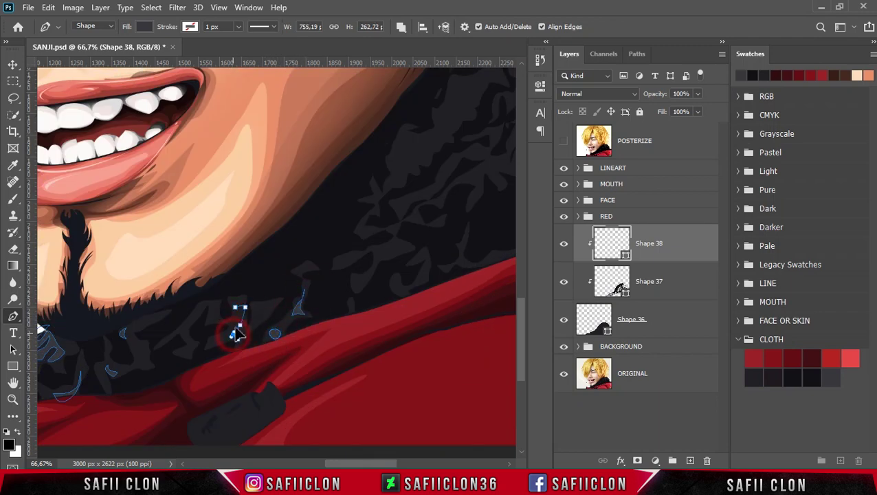
left_click_drag(258, 306, 266, 307)
left_click_drag(180, 359, 180, 347)
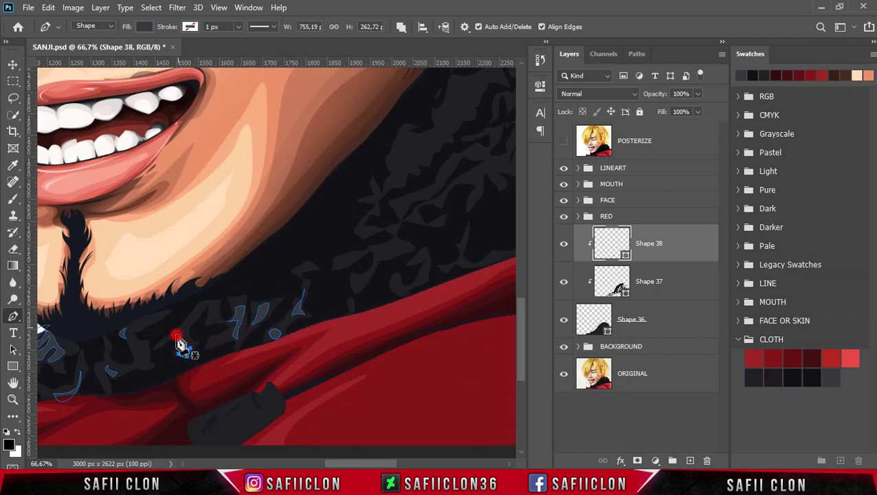
left_click(211, 309)
mouse_move(338, 263)
left_mouse_down()
mouse_move(348, 271)
mouse_move(384, 263)
mouse_move(375, 284)
left_mouse_up()
left_click(407, 246)
left_click(415, 259)
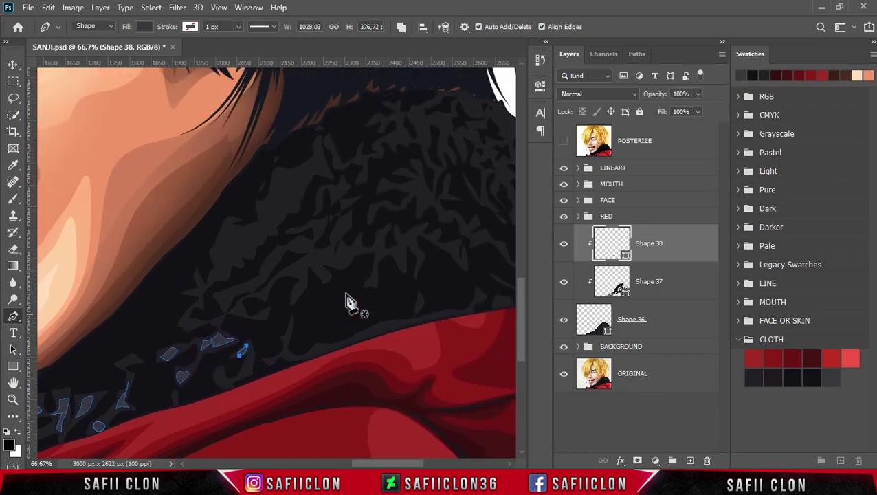
Step: Outline a pointed tuft and a second tuft extending upward on the collar
left_click(563, 141)
left_click(227, 232)
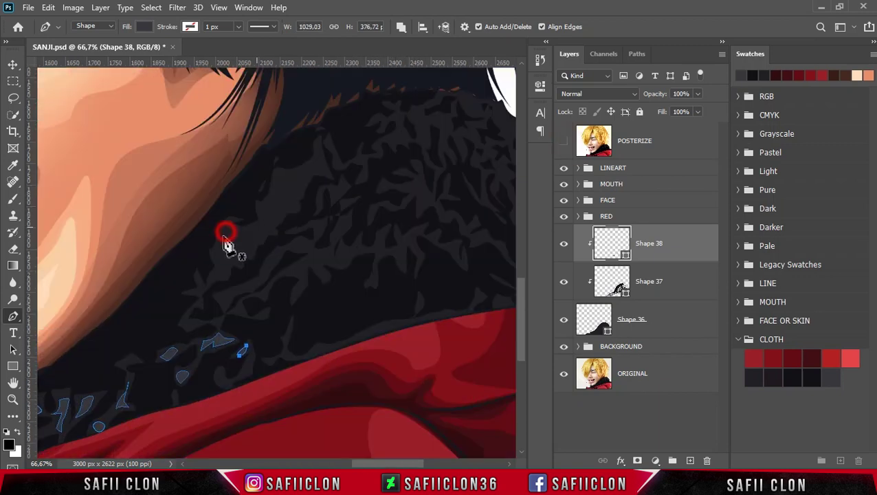
left_click(221, 258)
left_click(241, 247)
left_click(249, 232)
left_click(257, 238)
left_click_drag(266, 209, 273, 215)
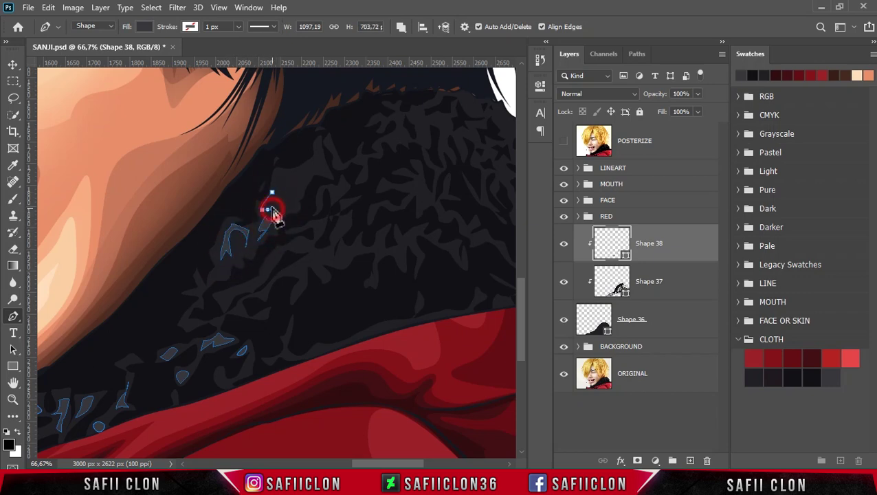
left_click_drag(282, 184, 288, 189)
left_click(289, 169)
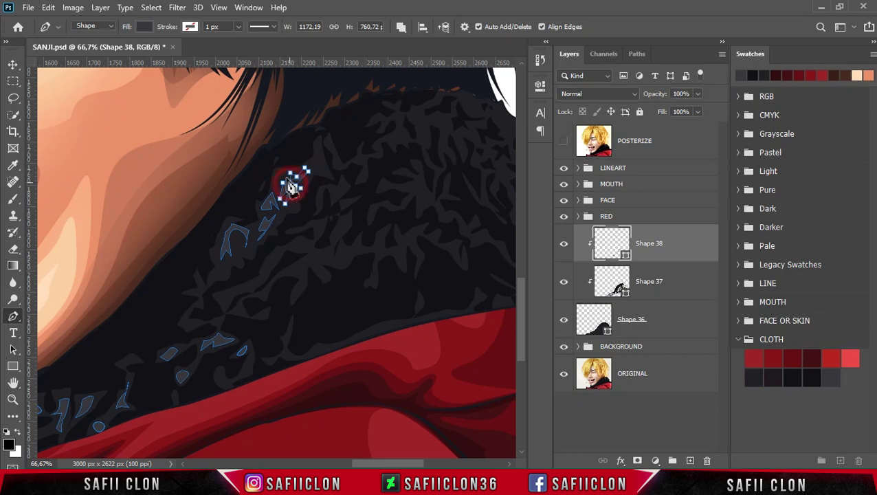
Step: Add a thin tuft higher up, a curved tuft and a small triangular tuft lower down
left_click(317, 143)
left_click_drag(324, 172, 329, 166)
left_click_drag(300, 268, 299, 249)
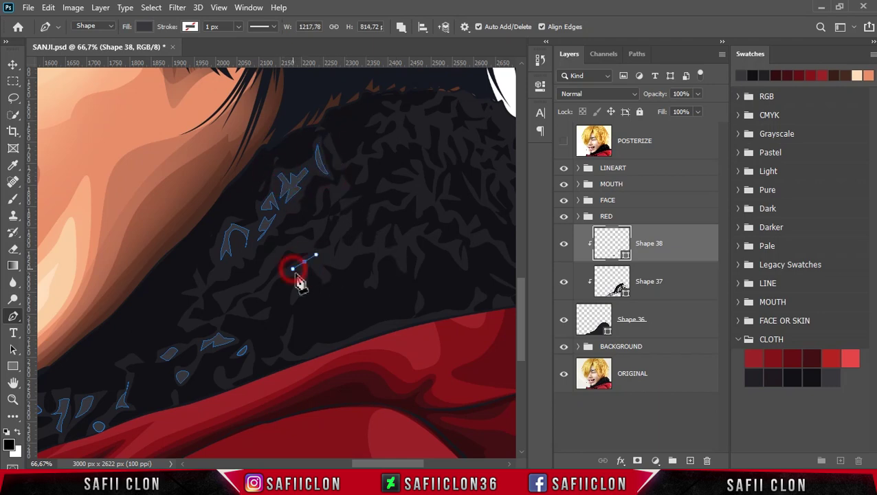
left_click(300, 278)
left_click(237, 294)
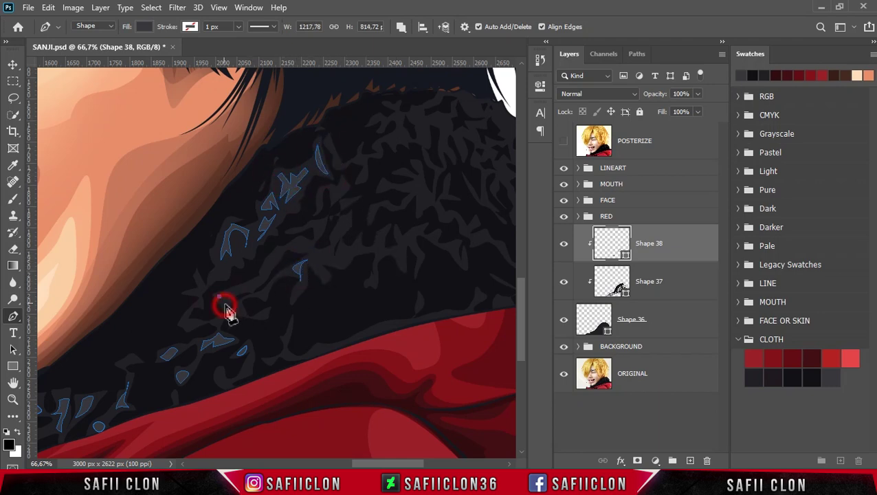
left_click(275, 254)
left_click(266, 276)
scroll(351, 284, "down", 3)
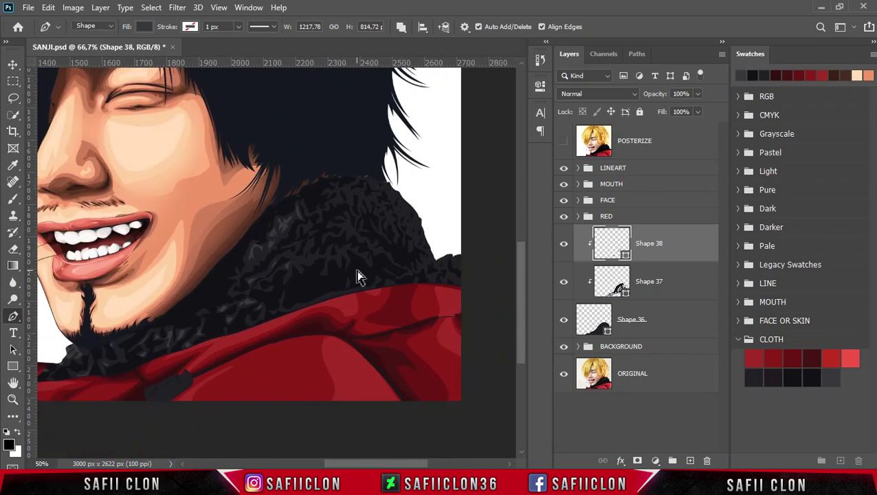
Step: Bring the right part of the collar into view and draw a spiky fur tuft there
scroll(358, 276, "down", 3)
scroll(358, 275, "up", 4)
scroll(398, 236, "up", 2)
left_click_drag(344, 464, 426, 464)
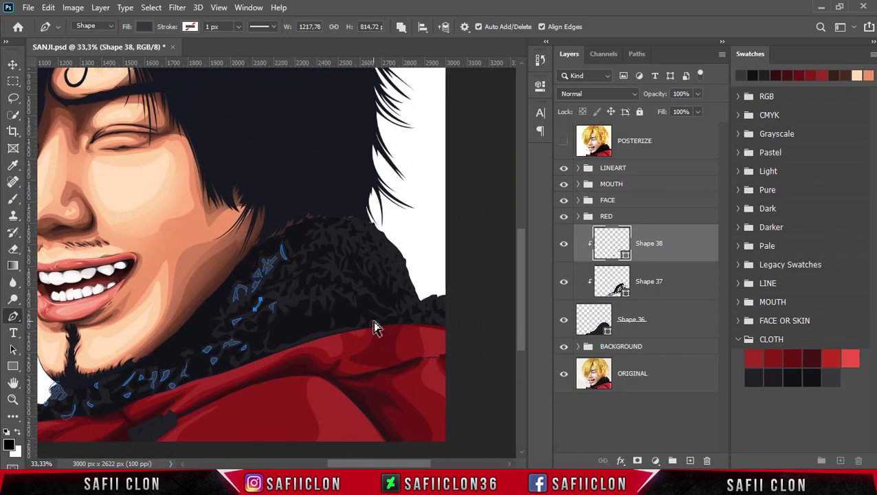
scroll(372, 321, "up", 2)
left_click(270, 276)
left_click(289, 298)
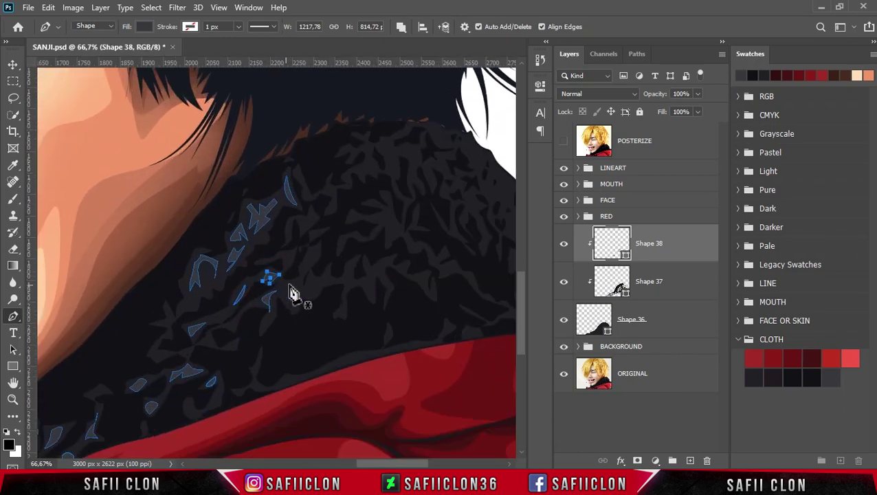
left_click(300, 294)
left_click(309, 253)
left_click(302, 267)
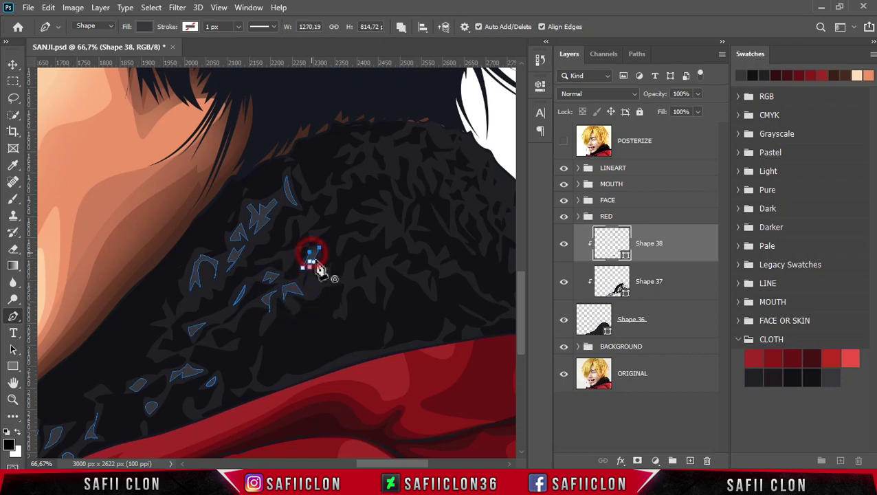
Step: Outline another spiky tuft ending in a downward spike tip
scroll(313, 261, "up", 1)
left_click(330, 296)
left_click(352, 277)
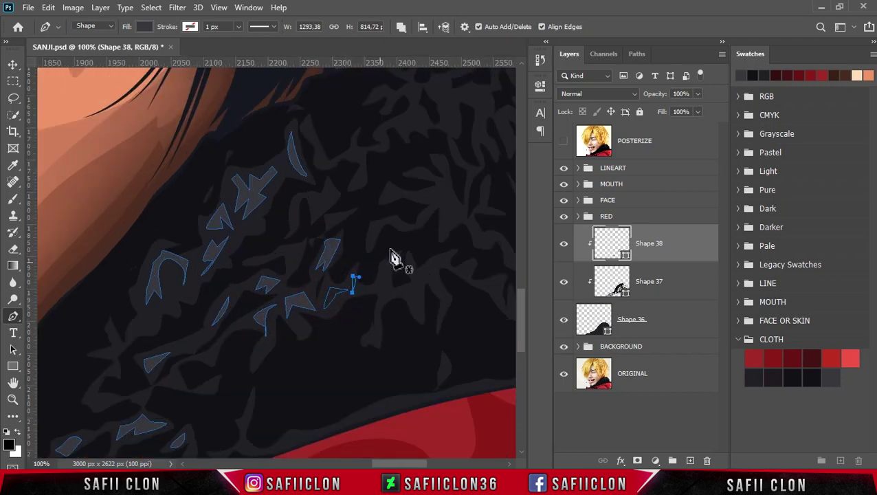
left_click_drag(402, 464, 426, 464)
left_click(264, 261)
left_click(255, 292)
left_click(289, 289)
left_click(295, 312)
Step: Extend the spiky tuft rightward across the collar with a curved end
left_click(302, 270)
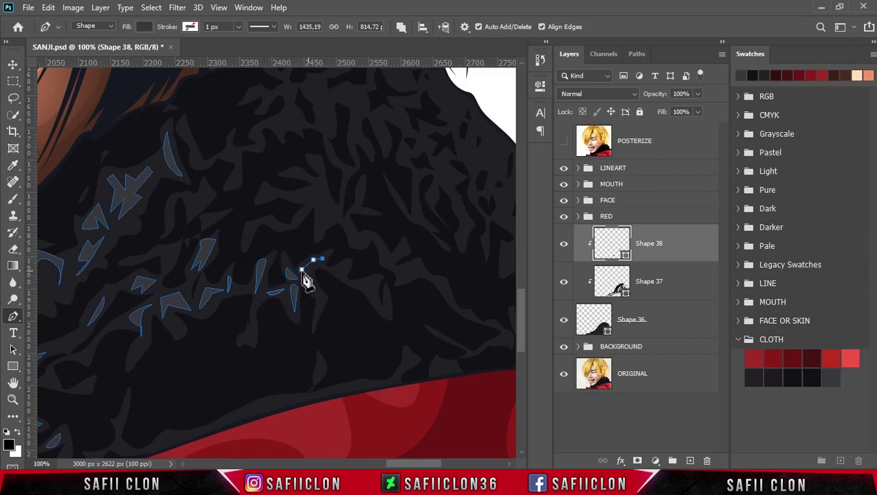
left_click(318, 307)
left_click(321, 268)
left_click(344, 278)
left_click(376, 284)
left_click_drag(387, 300, 390, 316)
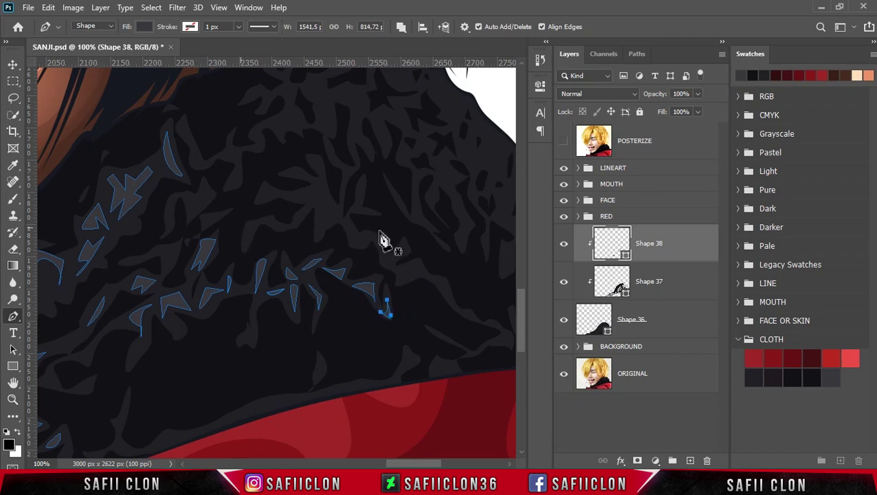
Step: Draw a small spiky tuft higher up plus two small spikes beside it
scroll(383, 239, "up", 2)
left_click(321, 213)
left_click(295, 227)
left_click(315, 229)
left_click(299, 247)
left_click(320, 259)
left_click(347, 256)
left_click(357, 274)
left_click(357, 230)
left_click(362, 215)
left_click(359, 237)
Step: Add two spike tufts on the lower right of the collar
left_click(357, 230)
left_click(375, 270)
left_click(389, 291)
left_click(402, 277)
left_click(374, 270)
left_click(418, 303)
left_click(435, 310)
left_click(454, 336)
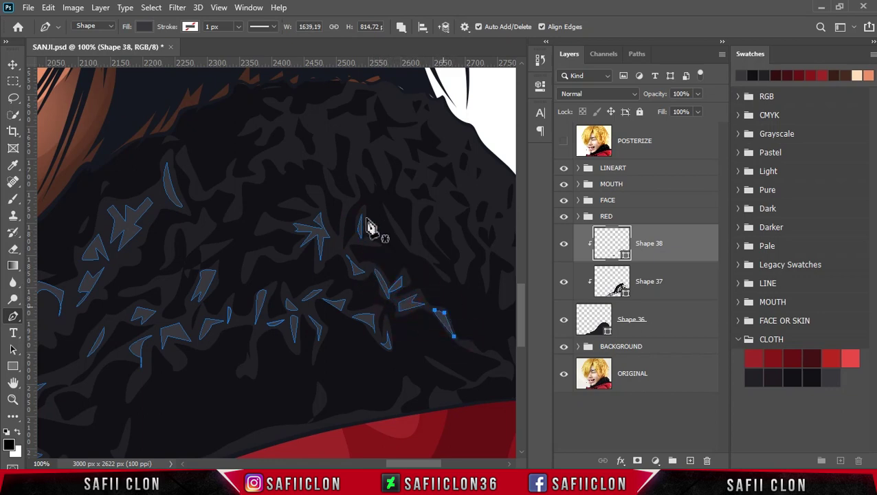
scroll(369, 226, "up", 2)
Step: Outline fur spikes on the left side of the upper collar
left_click(196, 302)
left_click(196, 287)
left_click(233, 232)
left_click(238, 238)
left_click(237, 263)
left_click(189, 223)
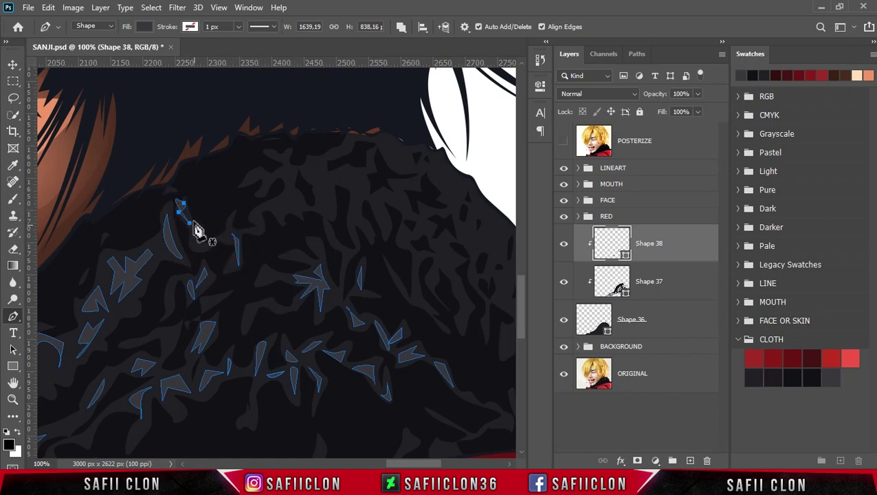
left_click(254, 221)
Step: Add a row of small fur spikes along the collar's upper edge
left_click(256, 209)
left_click(277, 207)
left_click(300, 211)
left_click(294, 191)
left_click(300, 210)
left_click(246, 178)
left_click(264, 178)
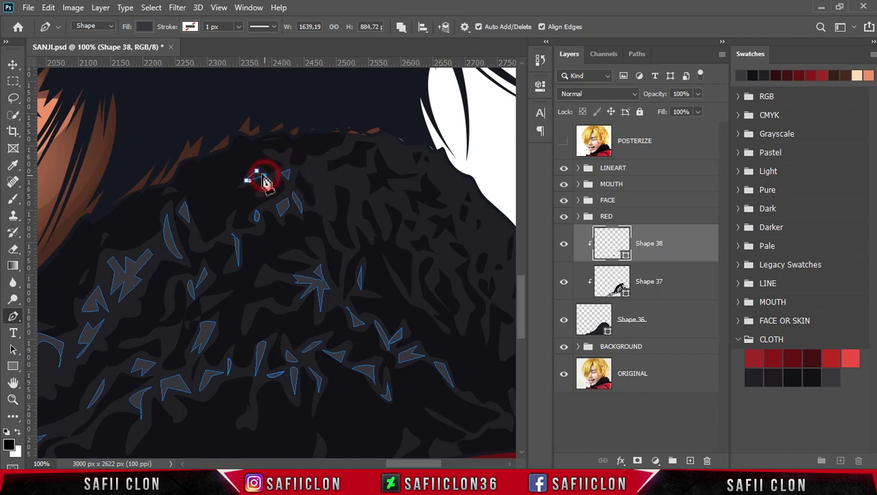
left_click(307, 168)
left_click(319, 171)
left_click(341, 172)
left_click(360, 185)
left_click(340, 172)
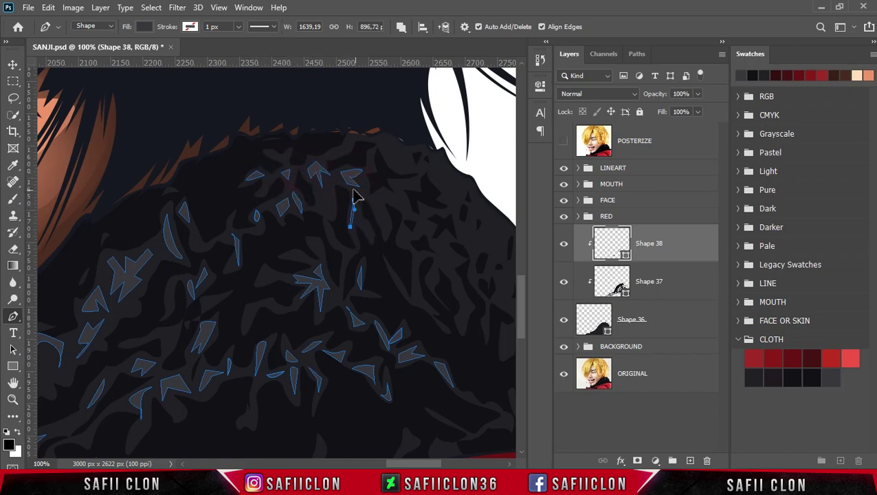
Step: Begin another fur spike near the shoulder outline
left_click(562, 146)
left_click(415, 180)
left_click(409, 213)
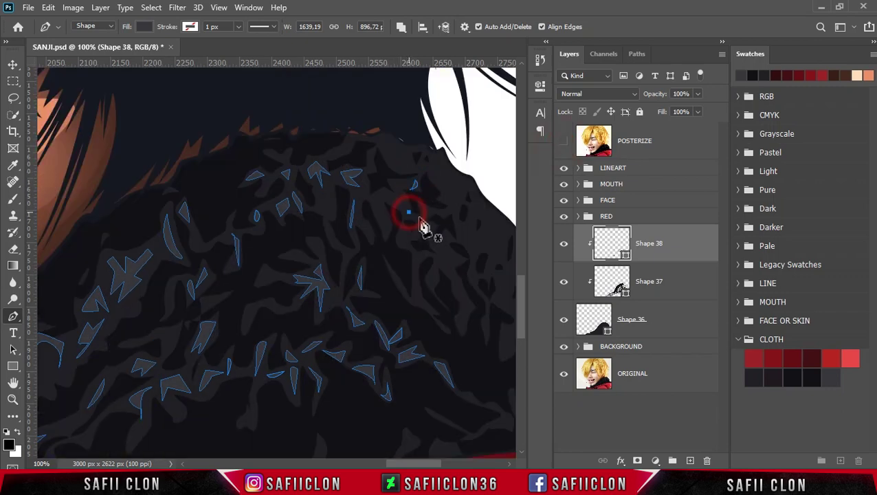
scroll(410, 440, "right", 3)
Step: Close the leaf-shaped fur tuft and outline small tufts along the shoulder edge, checking the posterized reference
left_click(235, 171)
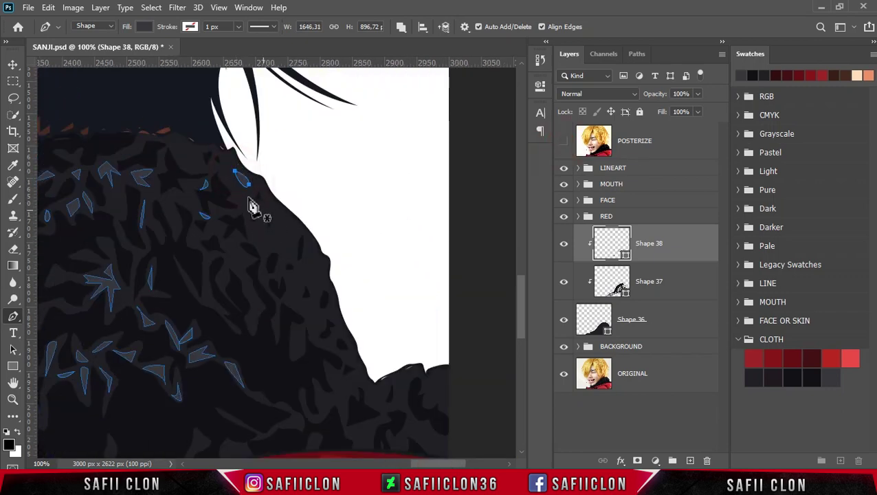
left_click_drag(264, 209, 255, 206)
left_click(563, 145)
left_click(286, 256)
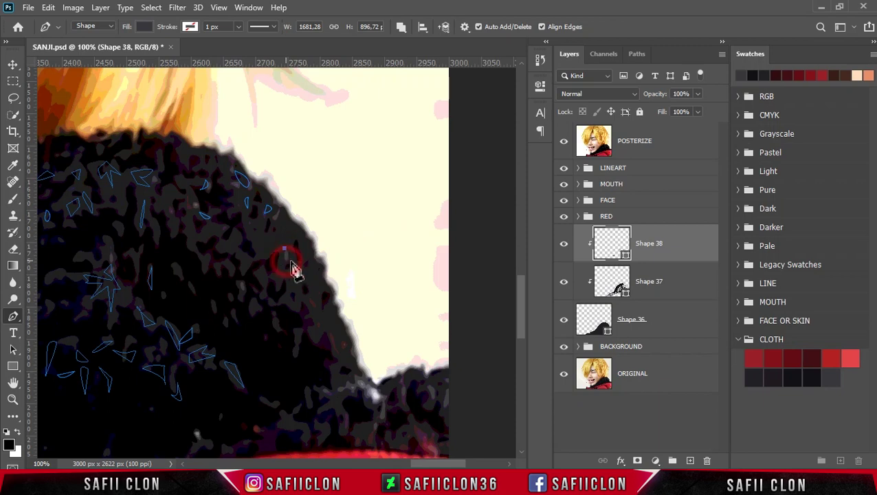
left_click(284, 249)
left_click(280, 209)
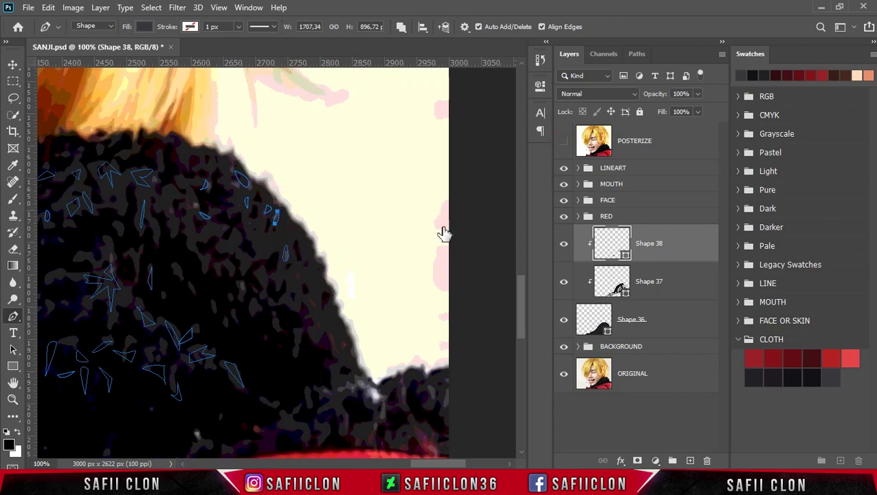
left_click(564, 140)
Step: Draw two more grey fur tufts down the right-hand side of the collar
left_click(297, 278)
left_click(313, 248)
left_click(300, 306)
left_click(329, 313)
left_click(317, 344)
left_click_drag(340, 354, 328, 343)
left_click(291, 338)
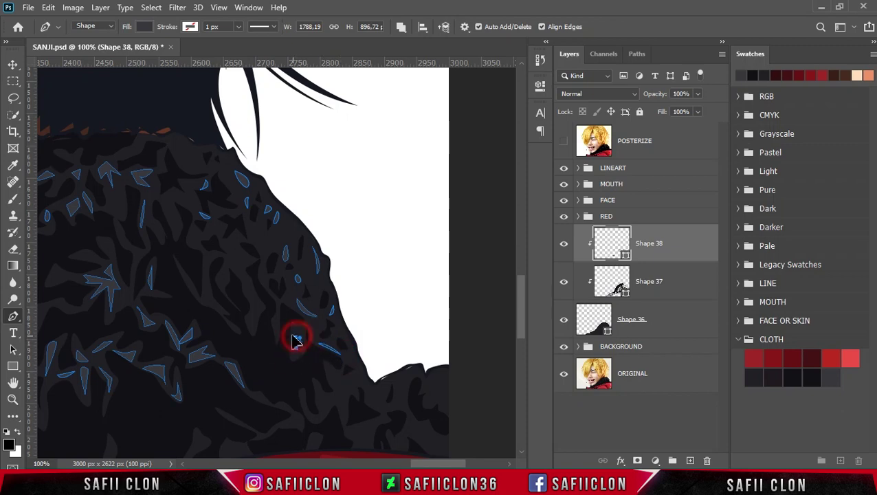
Step: Add a thin tuft, a three-point tuft and a spiky tuft further left on the collar
left_click(180, 271)
left_click(207, 303)
left_click(180, 271)
left_click(231, 244)
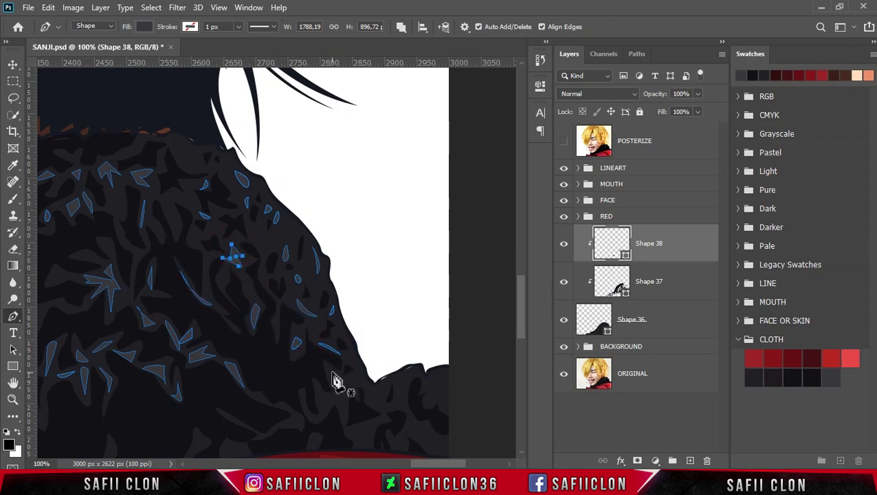
scroll(333, 362, "down", 1)
left_click(318, 355)
left_click(330, 360)
scroll(425, 464, "right", 3)
left_click(171, 355)
left_click(210, 404)
left_click(195, 388)
left_click(210, 404)
Step: Draw V-shaped, Y-shaped and small spiky tufts along the collar bottom near the coat
left_click(215, 339)
left_click(227, 363)
left_click(215, 339)
left_click(249, 340)
left_click(247, 362)
left_click(255, 346)
left_click(248, 340)
left_click(307, 341)
left_click(282, 355)
left_click(275, 387)
left_click(275, 389)
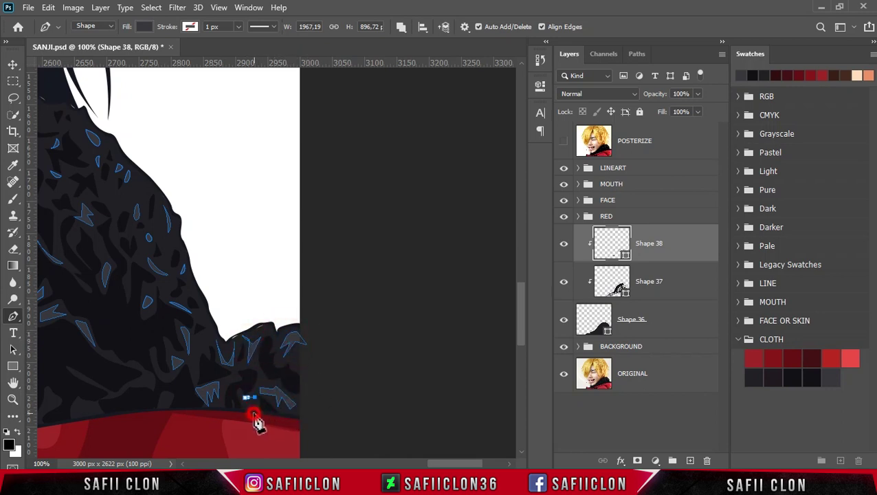
Step: Trace a thin curved line along the red coat's boundary
scroll(300, 386, "down", 1)
scroll(300, 384, "down", 1)
scroll(300, 386, "down", 1)
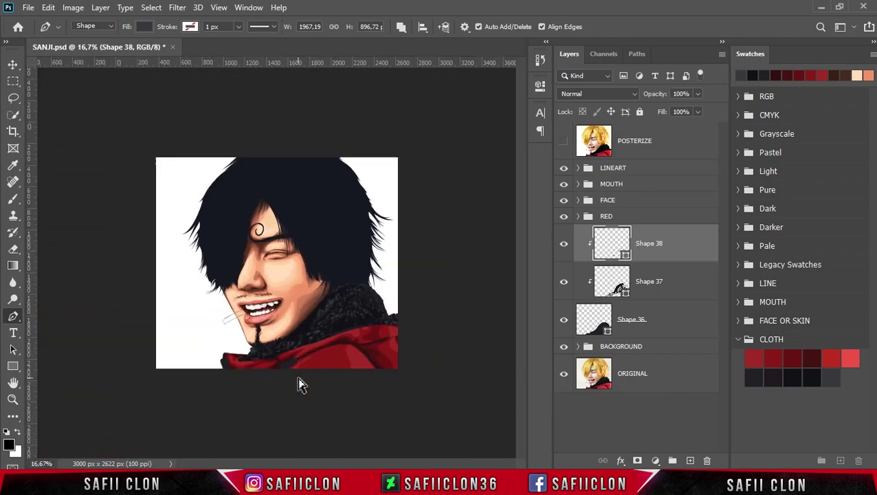
scroll(299, 386, "up", 1)
scroll(410, 357, "up", 1)
scroll(380, 354, "up", 1)
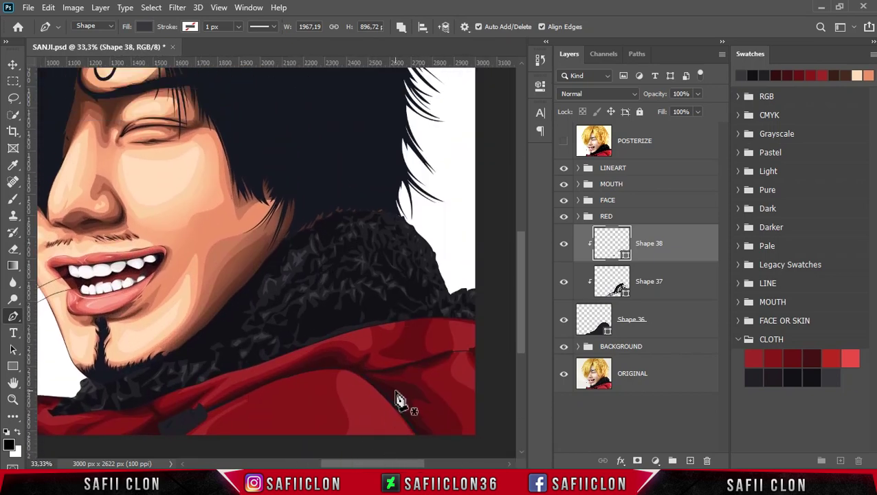
scroll(400, 401, "up", 1)
scroll(412, 365, "down", 1)
left_click(348, 376)
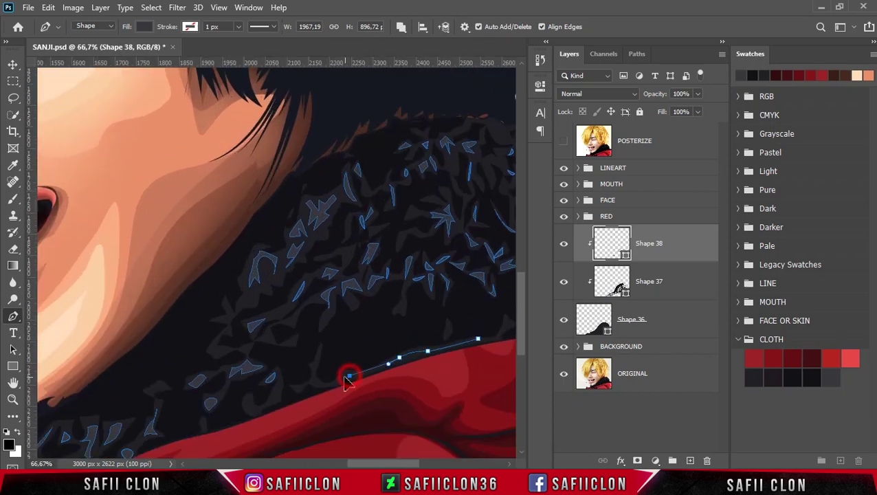
left_click(315, 382)
left_click_drag(338, 381, 352, 372)
left_click(309, 375, "ctrl")
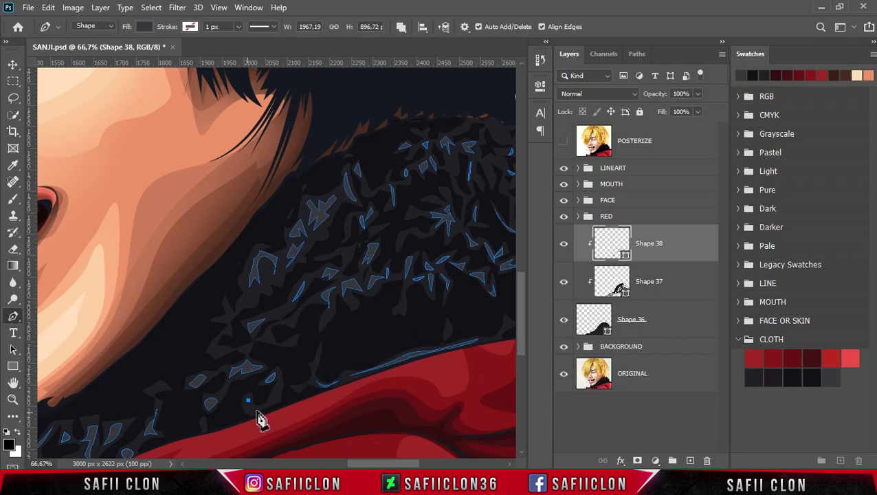
Step: Start a tuft at the shoulder top and set Path Operations to New Layer
left_click_drag(395, 465, 424, 465)
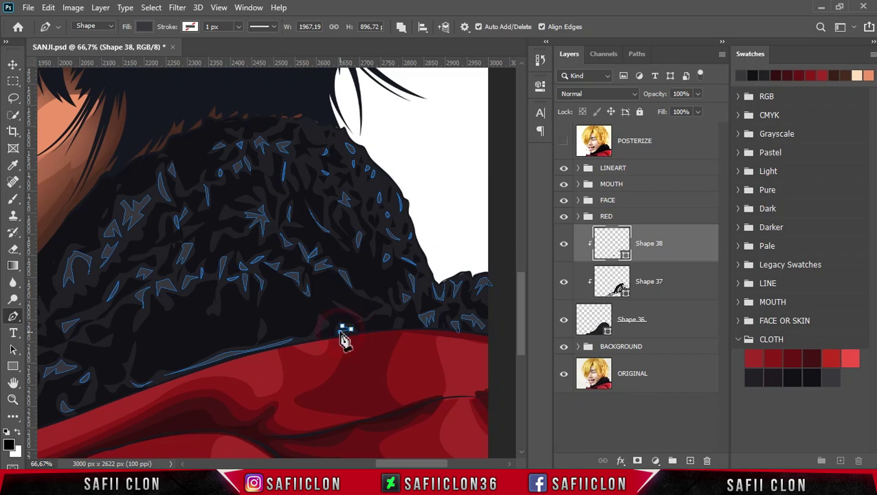
left_click(313, 130)
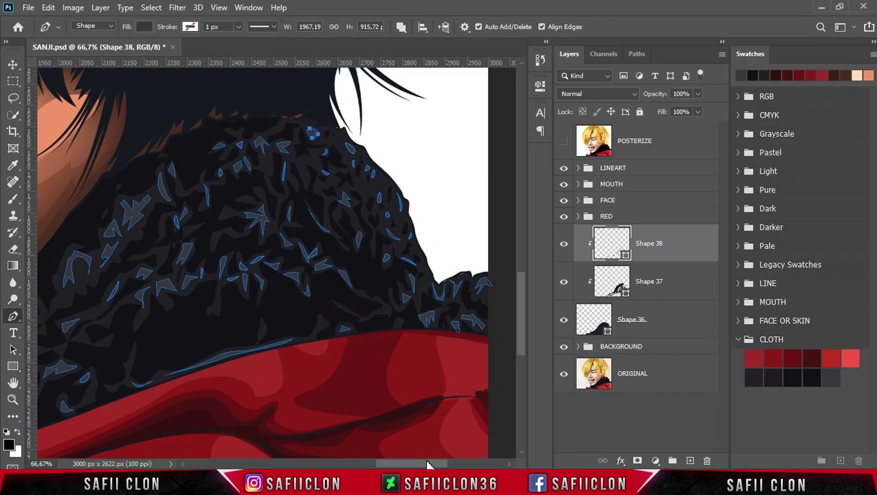
left_click_drag(428, 464, 393, 464)
left_click(401, 28)
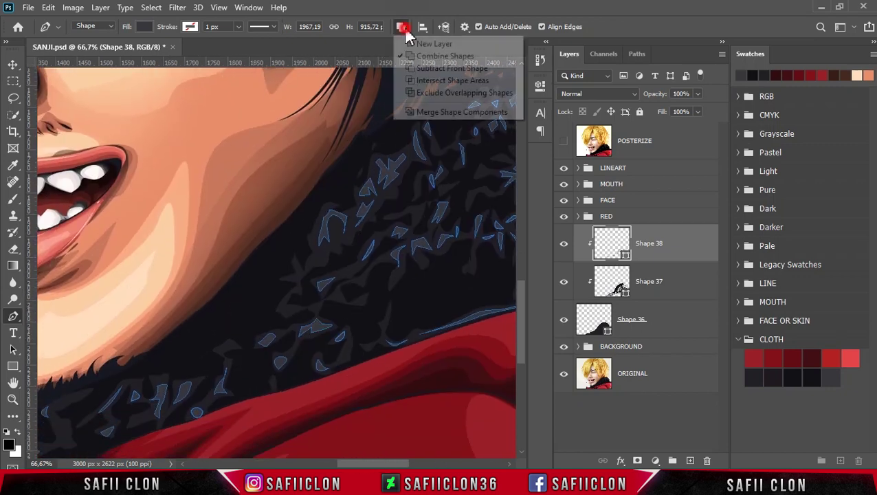
left_click(431, 45)
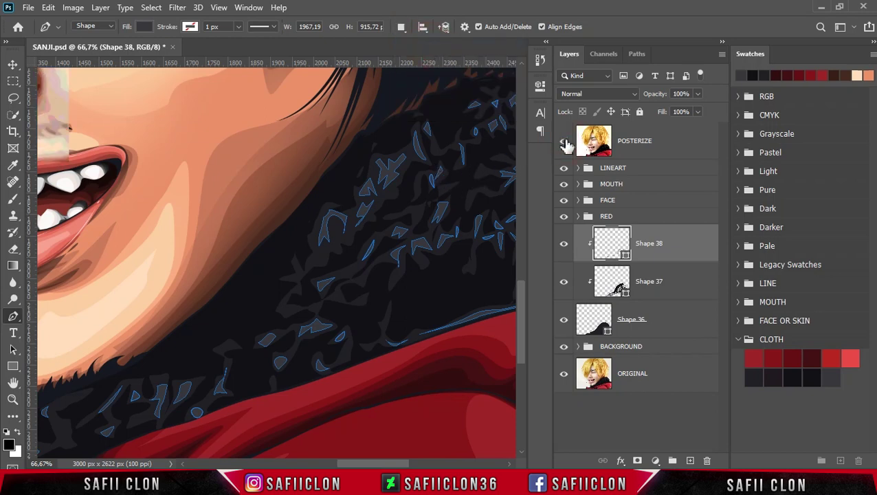
Step: Compare against the posterized reference photo and place the first point of the jaw-side fur outline
left_click(564, 142)
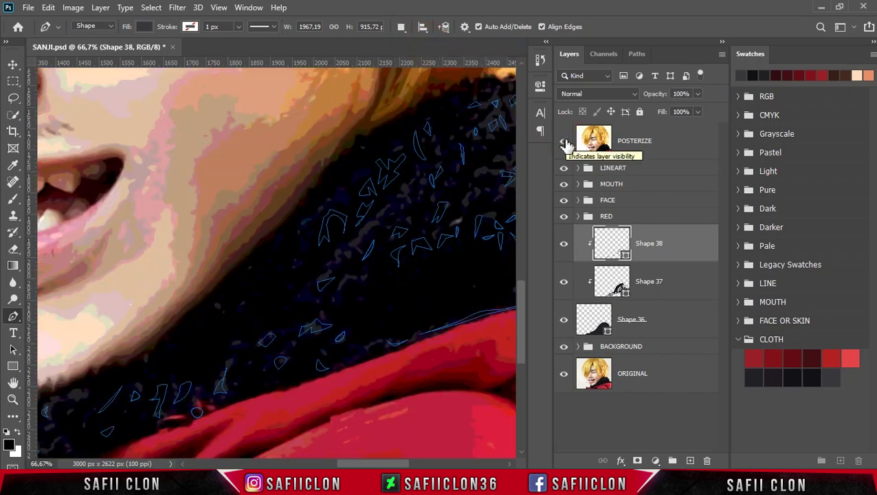
left_click(566, 144)
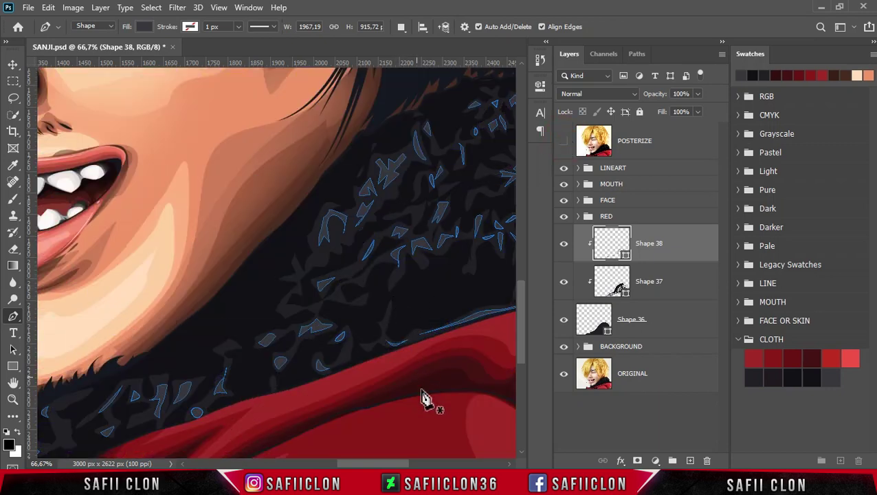
left_click_drag(397, 467, 390, 467)
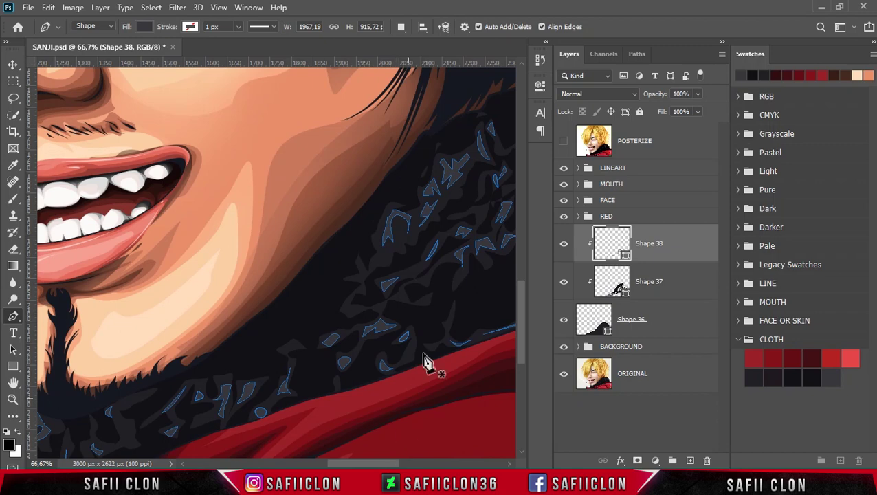
left_click(478, 103)
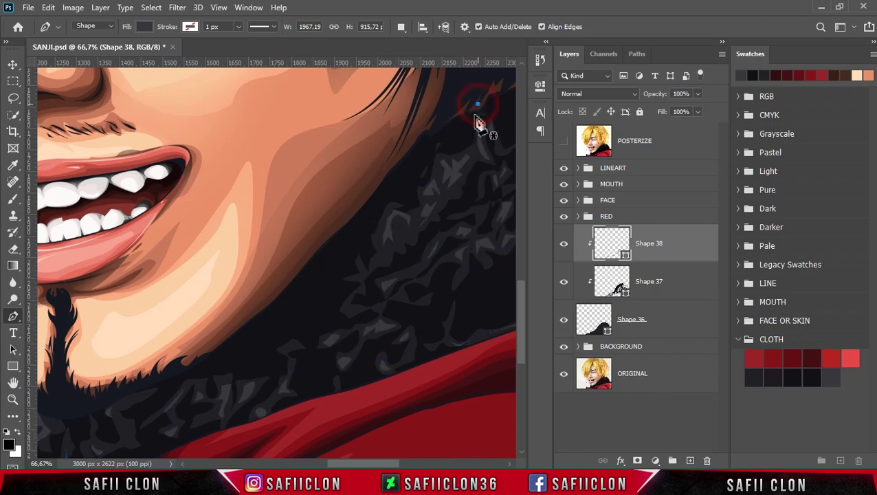
Step: Trace the jagged fur edge from beside the jaw down the collar toward the chin
left_click(474, 118)
left_click(467, 135)
left_click_drag(452, 140, 448, 138)
left_click(440, 141)
left_click(416, 160)
left_click(404, 182)
left_click(391, 180)
left_click(414, 198)
left_click(374, 206)
left_click(360, 230)
left_click(343, 244)
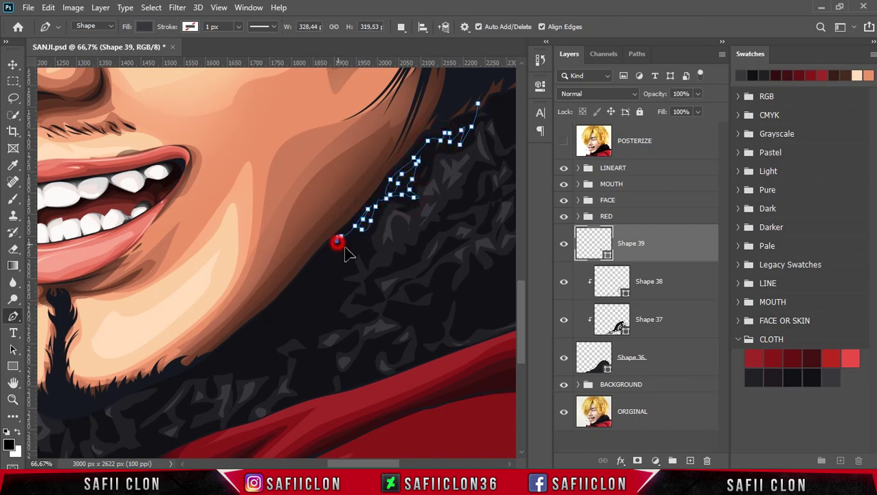
left_click(341, 278)
Step: Extend the outline down-left, then zig-zag fur spikes back up and toward the beard
left_click(320, 296)
left_click(270, 318)
left_click(257, 334)
left_click(227, 354)
left_click(256, 341)
left_click(271, 327)
left_click(284, 320)
left_click(301, 307)
left_click(332, 323)
left_click(303, 322)
left_click(280, 333)
left_click(278, 371)
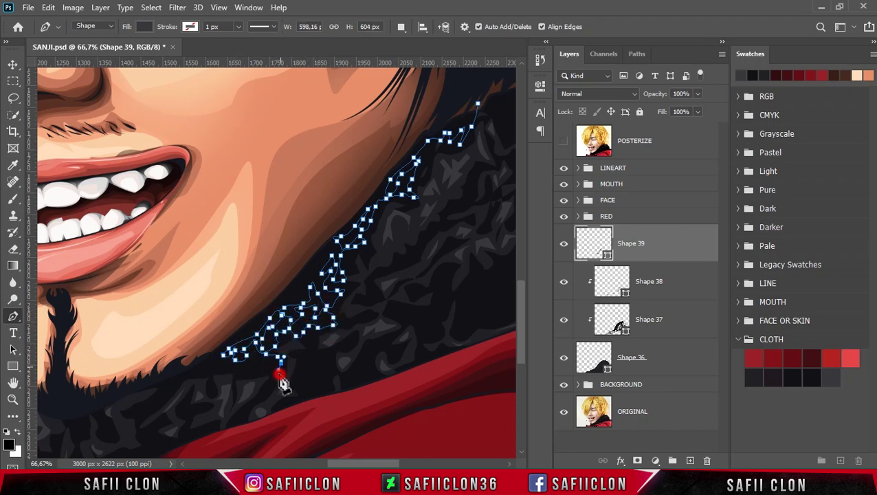
left_click(240, 361)
left_click(216, 364)
Step: Carry the fur edge under the beard and close the shape back up along the cheek
left_click(211, 387)
left_click(199, 371)
left_click(182, 380)
left_click(156, 396)
left_click(141, 407)
left_click(130, 339)
left_click(234, 220)
left_click(348, 125)
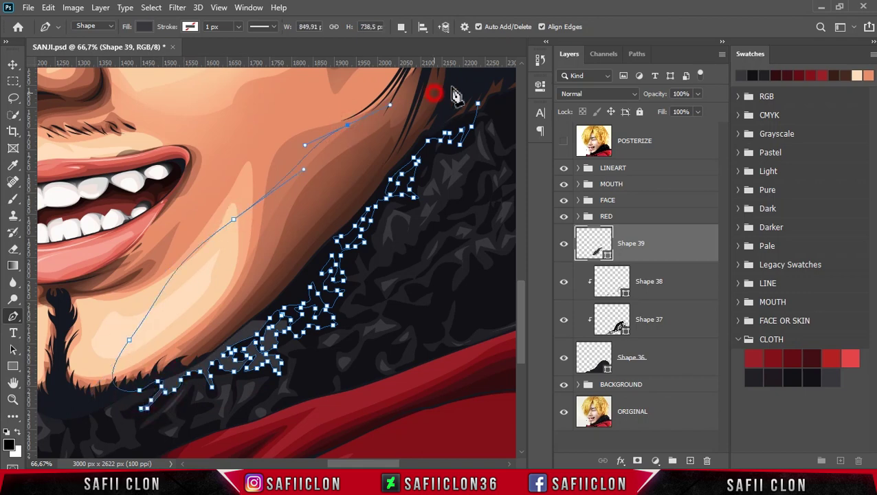
left_click(431, 94)
left_click(477, 104)
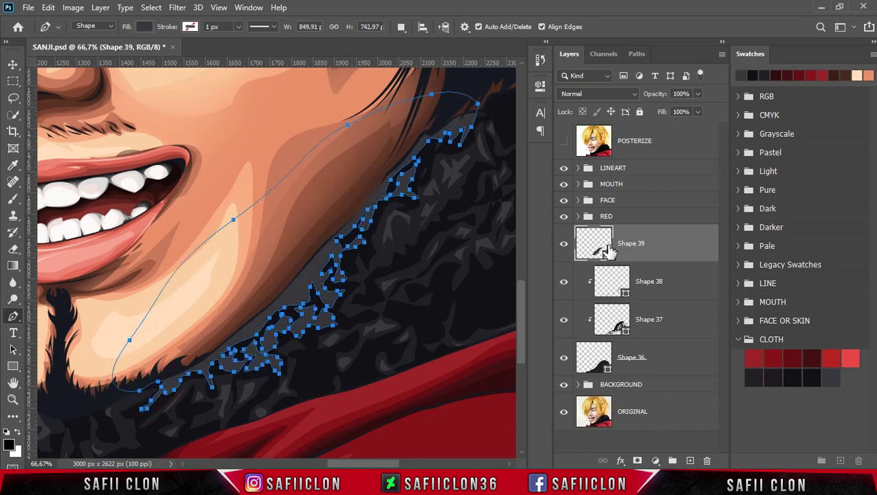
Step: Clip Shape 39 to the layer below with Create Clipping Mask
right_click(651, 240)
left_click(672, 249)
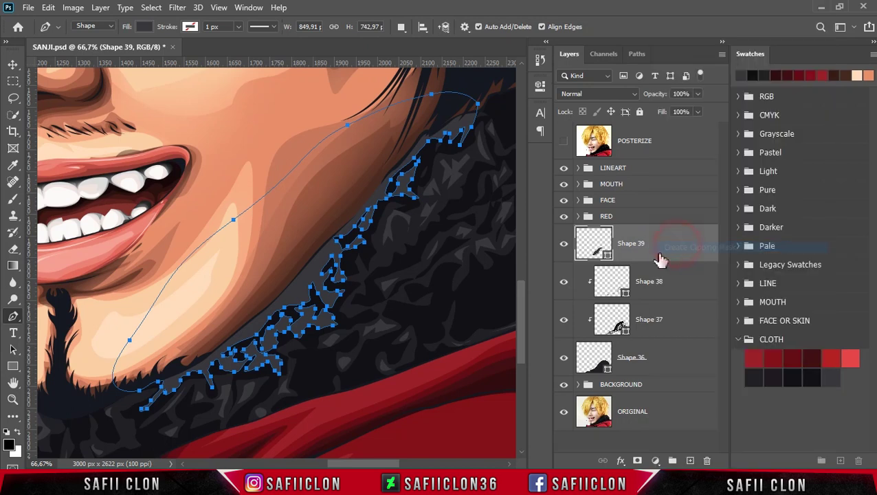
left_click(624, 256)
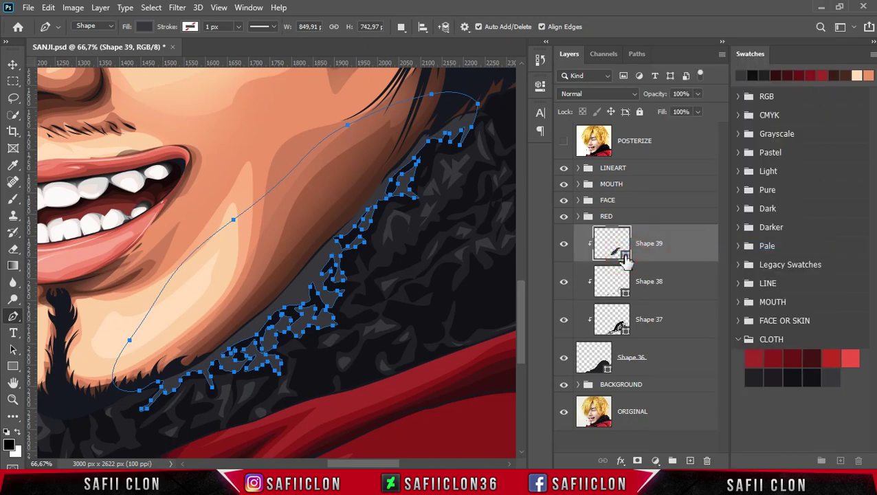
Step: Set Shape 39's fill colour to hex 0a0a0c in the Color Picker
double_click(624, 256)
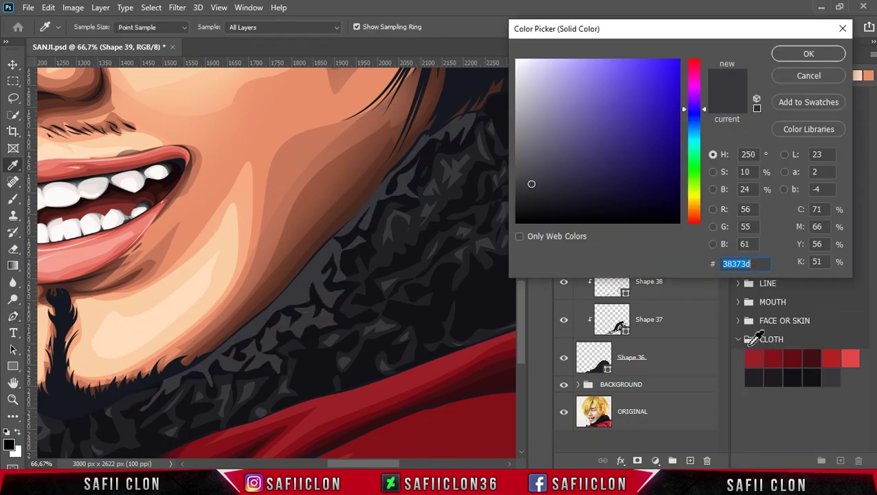
left_click(790, 375)
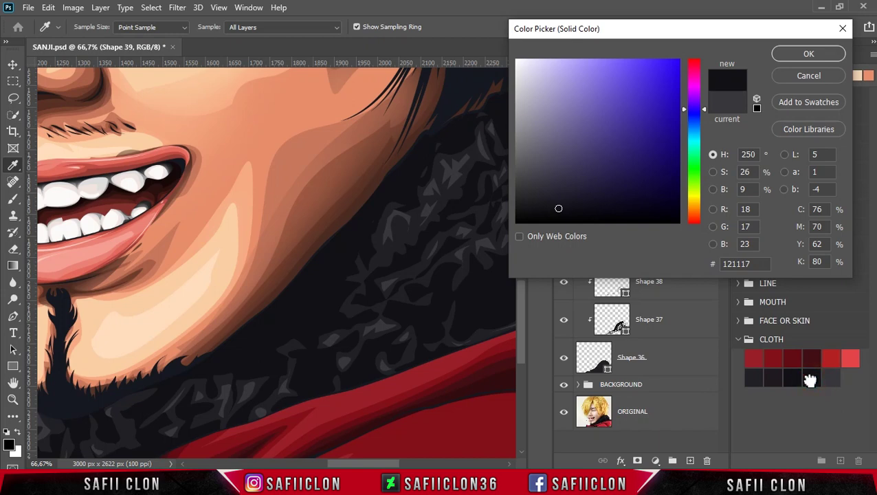
left_click(553, 214)
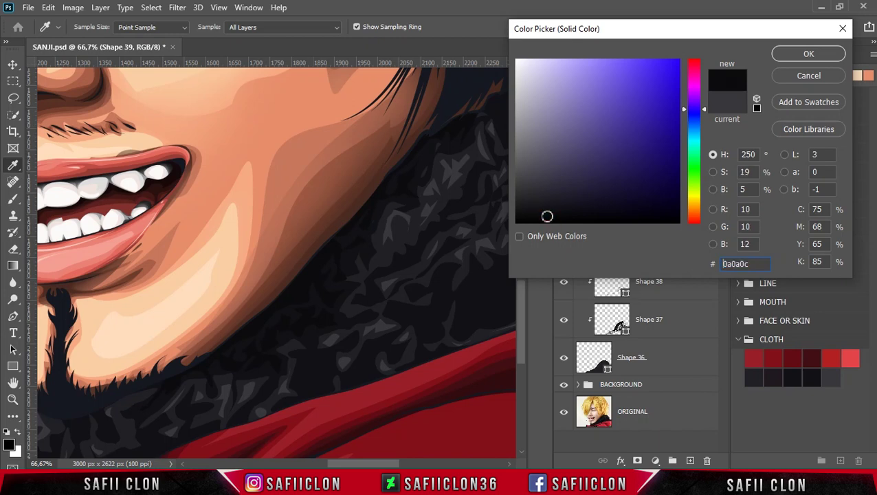
left_click(823, 53)
left_click(402, 28)
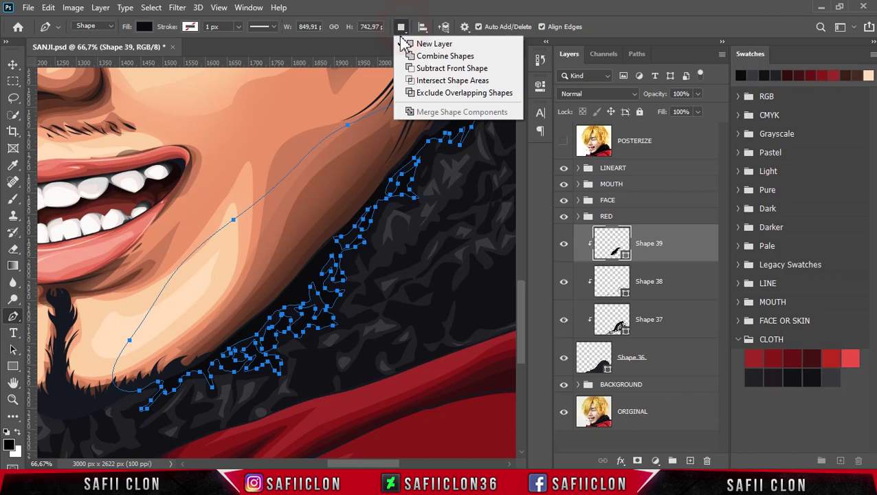
Step: Set Path Operations to Combine Shapes and briefly check the posterized reference photo
left_click(440, 58)
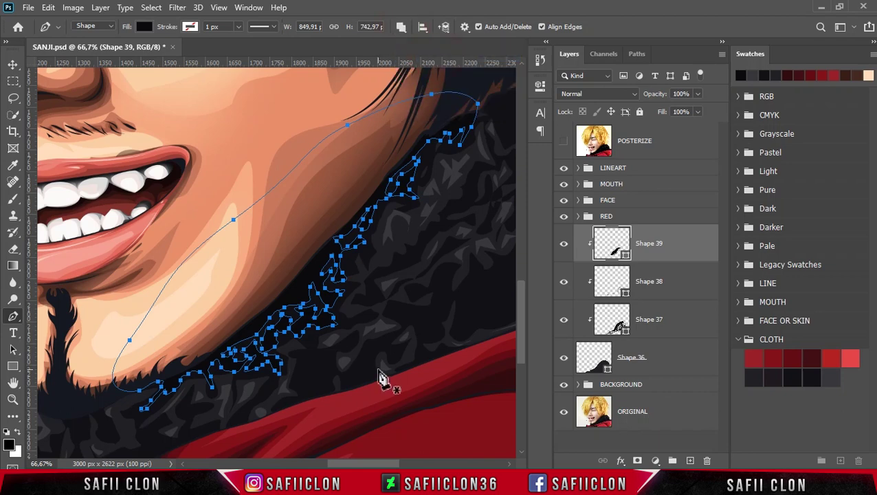
scroll(399, 381, "down", 1)
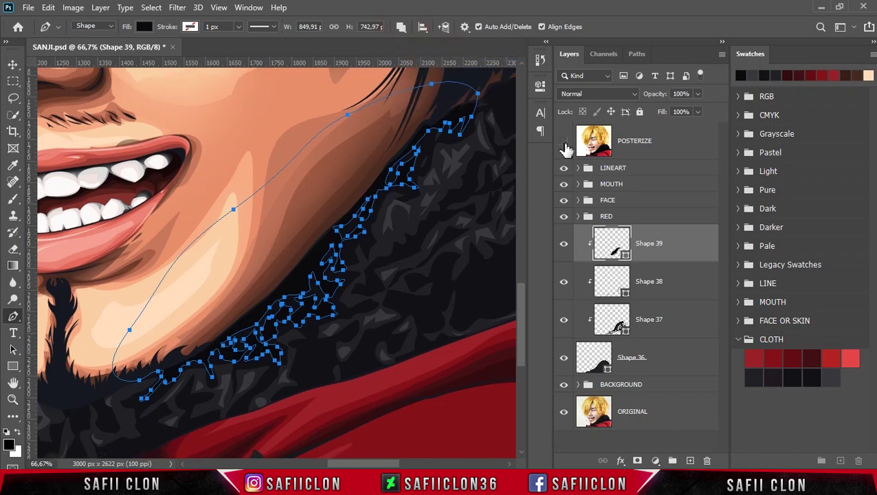
left_click(563, 142)
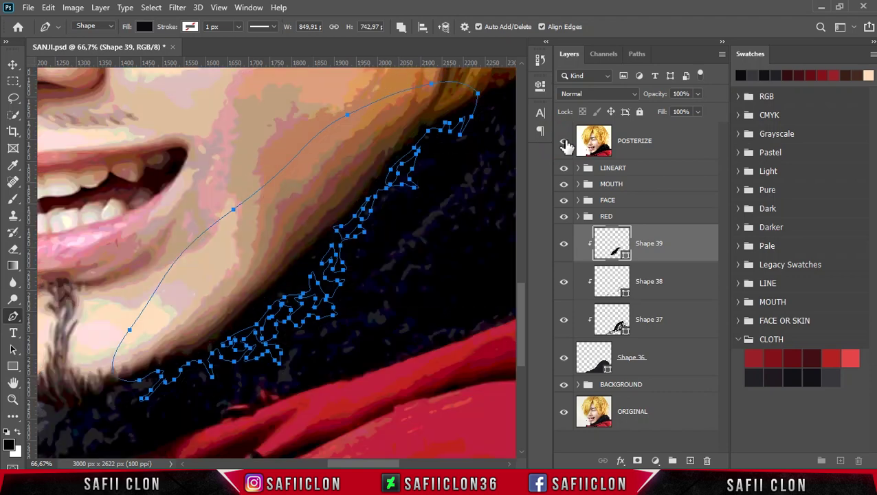
left_click(563, 142)
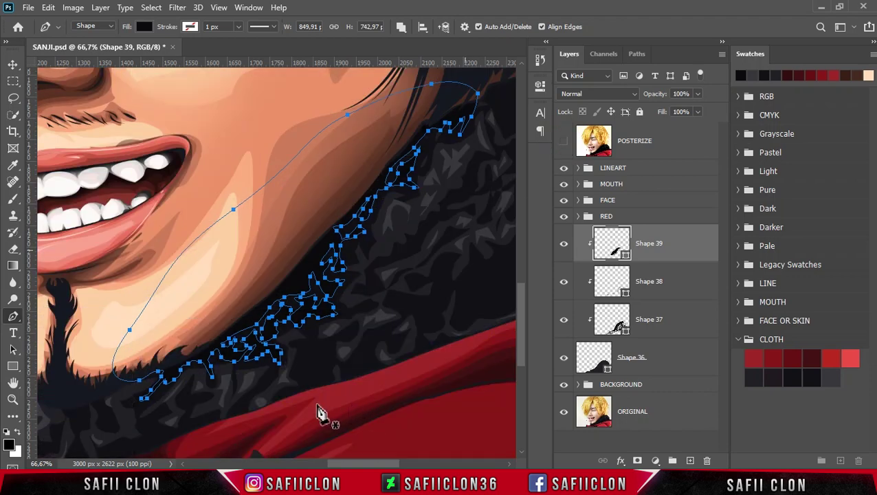
Step: Draw a closed zigzag fur clump outline under the chin on Shape 39
left_click(281, 402)
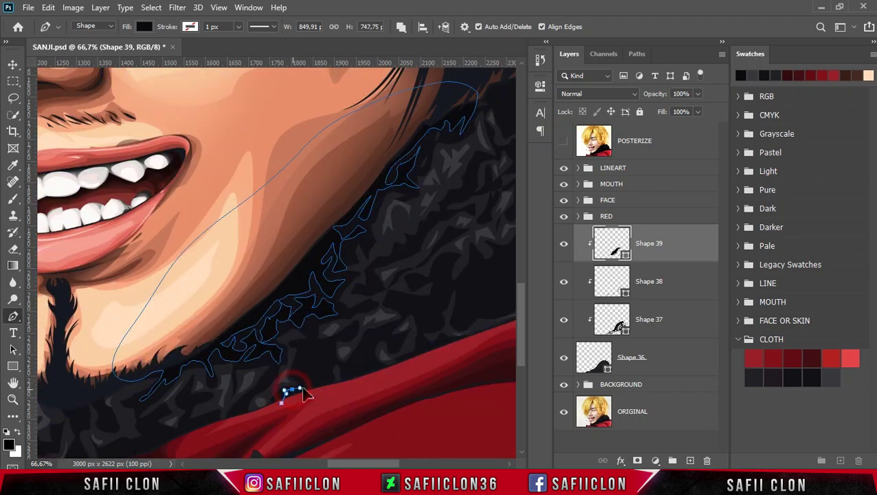
left_click_drag(309, 363, 315, 379)
left_click(303, 347)
left_click(312, 352)
left_click(333, 338)
left_click(351, 331)
left_click(326, 388)
left_click(281, 402)
Step: Trace a jagged fur outline extending across the dark collar
left_click(394, 341)
scroll(411, 464, "right", 1)
scroll(410, 464, "right", 10)
left_click(291, 238)
left_click(279, 259)
left_click(265, 292)
left_click(238, 317)
left_click(273, 300)
left_click(325, 280)
left_click(342, 268)
left_click(324, 239)
Step: Outline two small closed fur clumps further right on the collar
left_click(304, 241)
left_click(367, 250)
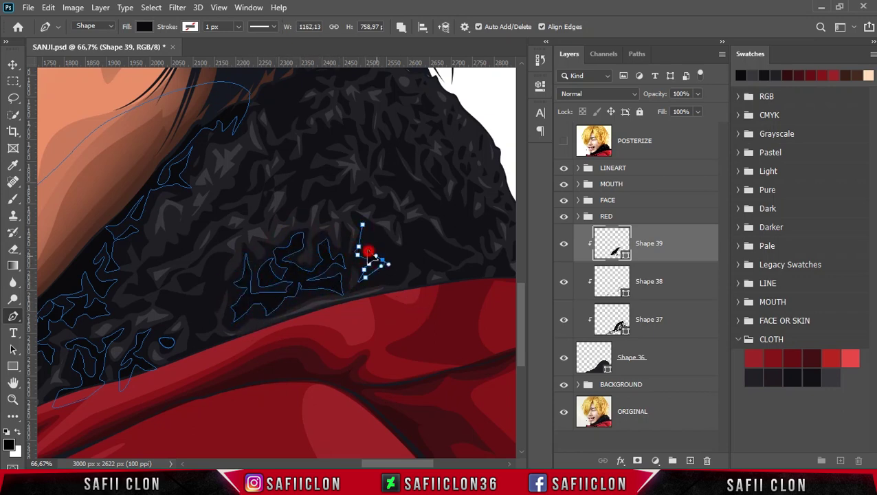
left_click(409, 243)
left_click(377, 275)
left_click(432, 239)
left_click(424, 225)
left_click(454, 258)
left_click(429, 248)
left_click(423, 248)
Step: Trace a jagged fur clump lower on the collar, running down-left then back up
scroll(364, 275, "up", 3)
left_click(204, 303)
left_click(197, 317)
left_click(174, 339)
left_click(145, 358)
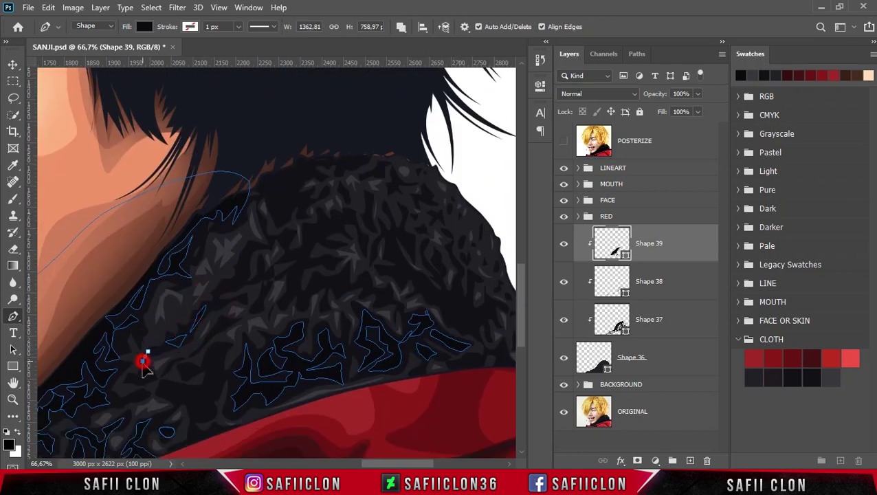
left_click(171, 389)
left_click(207, 390)
left_click(204, 363)
left_click(224, 337)
left_click(222, 378)
Step: Draw a small closed fur shape higher on the collar
left_click(261, 245)
left_click(285, 237)
left_click(310, 235)
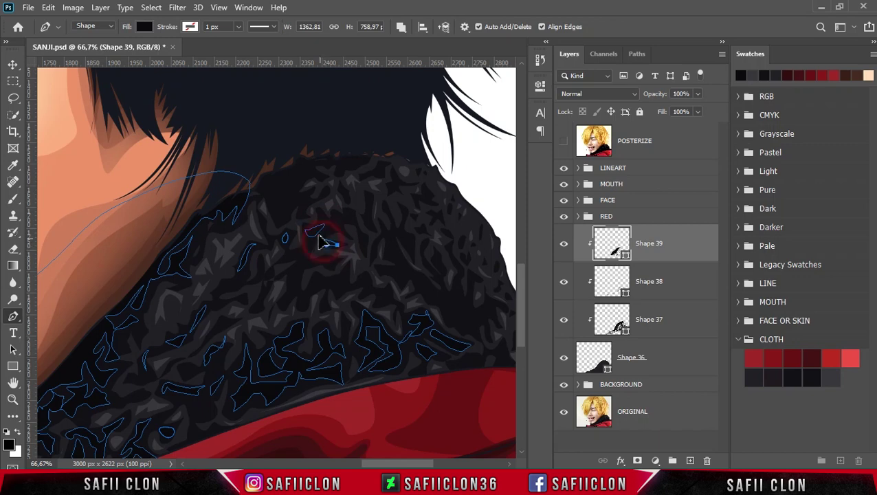
scroll(402, 215, "up", 1)
left_click(399, 282)
left_click(407, 258)
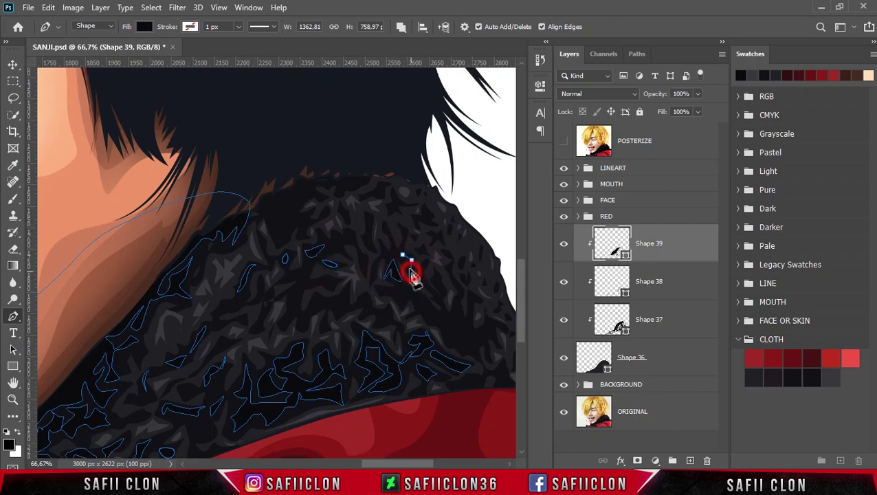
Step: Trace a closed jagged fur clump on the shoulder
left_click(404, 230)
left_click(255, 204)
left_click(270, 206)
left_click(279, 233)
left_click(296, 217)
left_click(313, 187)
left_click(332, 182)
left_click(254, 205)
Step: Trace the fur edge along the hair line and add a small three-point fur fleck
left_click(340, 191)
left_click(378, 170)
left_click(434, 191)
left_click(372, 150)
left_click(332, 165)
left_click(409, 304)
left_click(409, 295)
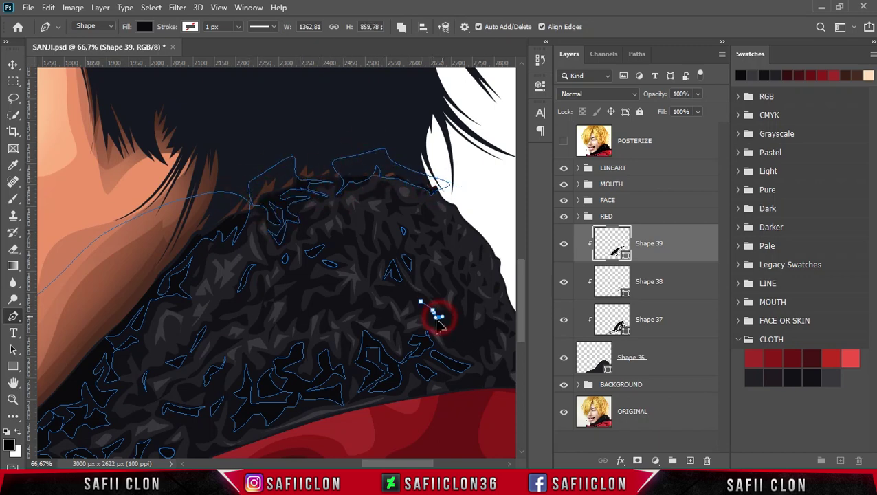
scroll(417, 424, "right", 3)
Step: Outline several more fur clumps across the shoulder fur
left_click(320, 342)
left_click(323, 348)
left_click(314, 323)
left_click(317, 297)
left_click(293, 281)
left_click(327, 297)
left_click(350, 343)
left_click(342, 328)
left_click(360, 371)
left_click(364, 394)
Step: Trace fur along the red coat's top edge
left_click(313, 388)
left_click(371, 359)
left_click(437, 399)
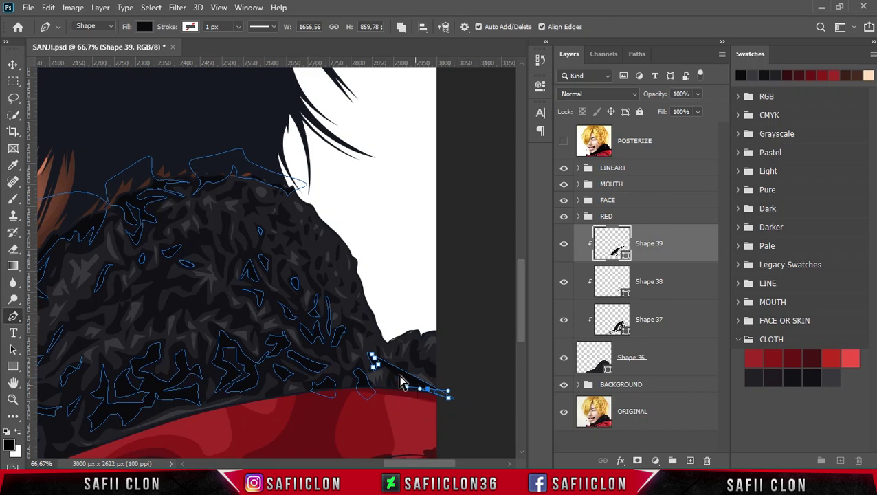
Step: Outline a closed fur clump along the collar top under the chin, undoing one misplaced anchor
scroll(431, 349, "down", 1)
scroll(431, 349, "down", 2)
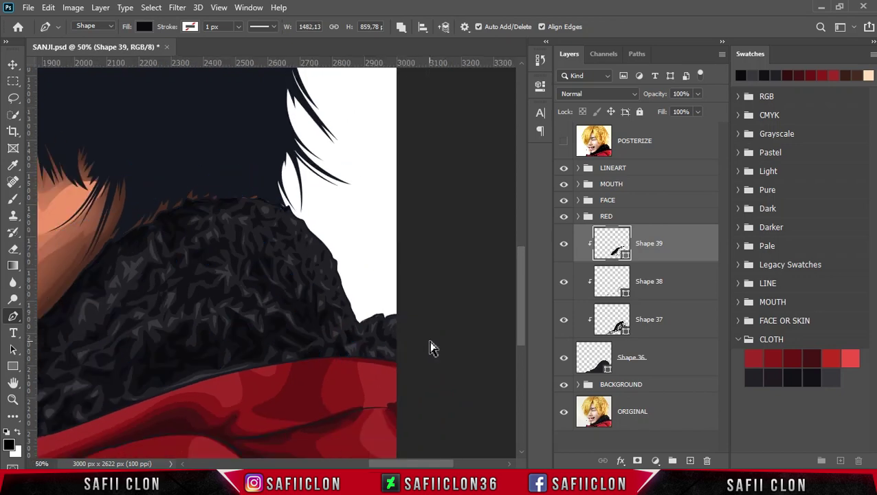
scroll(431, 348, "down", 2)
scroll(431, 348, "up", 3)
scroll(431, 348, "down", 3)
left_click(280, 362)
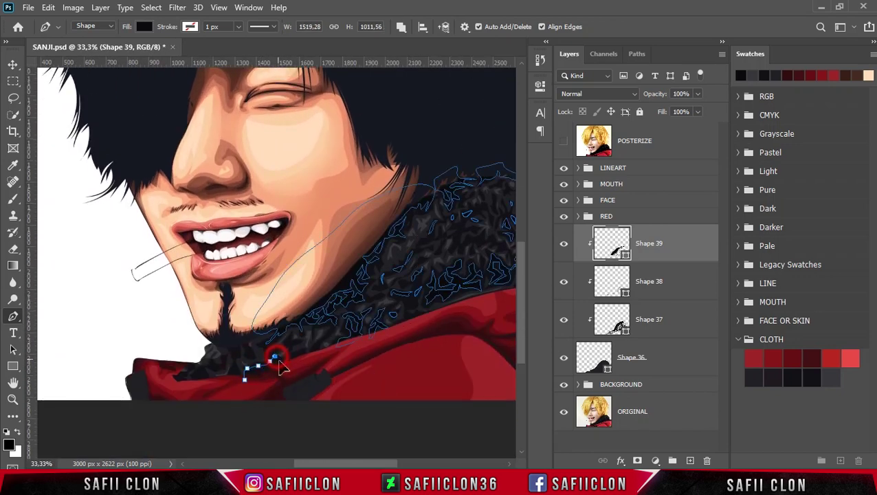
left_click(231, 373)
left_click(204, 385)
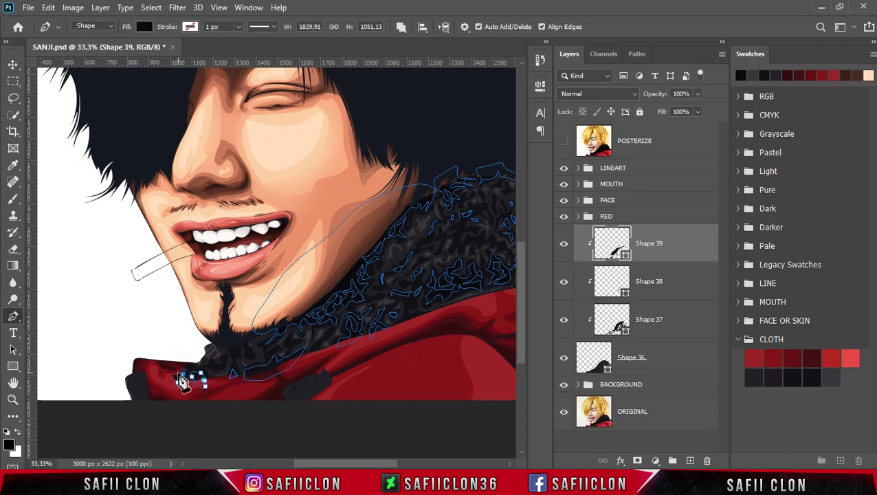
left_click(193, 371)
left_click(231, 345)
key("ctrl+z")
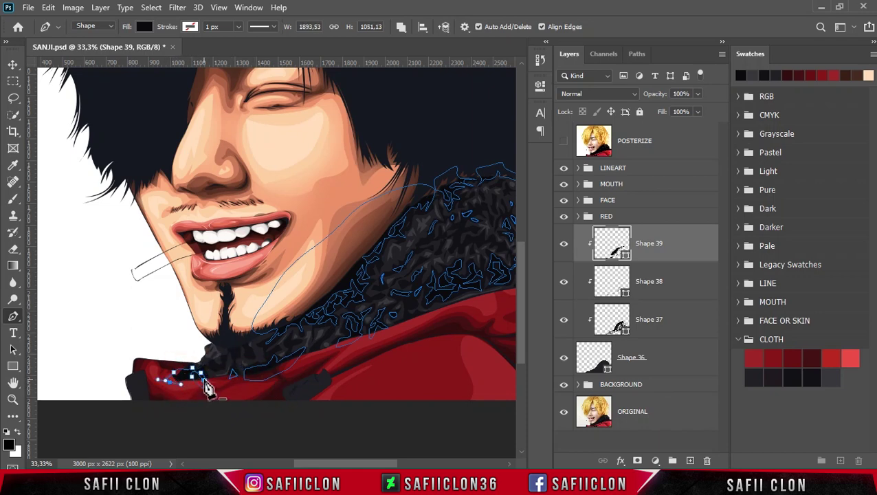
left_click(234, 350)
left_click(272, 331)
left_click(211, 341)
Step: Zoom out, compare the artwork against the POSTERIZE photo, then hide it and zoom back in
key("ctrl+minus")
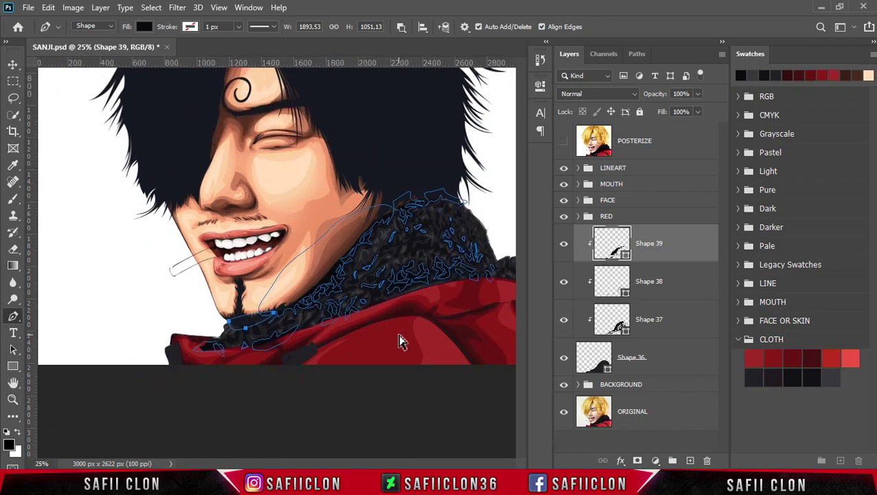
key("ctrl+minus")
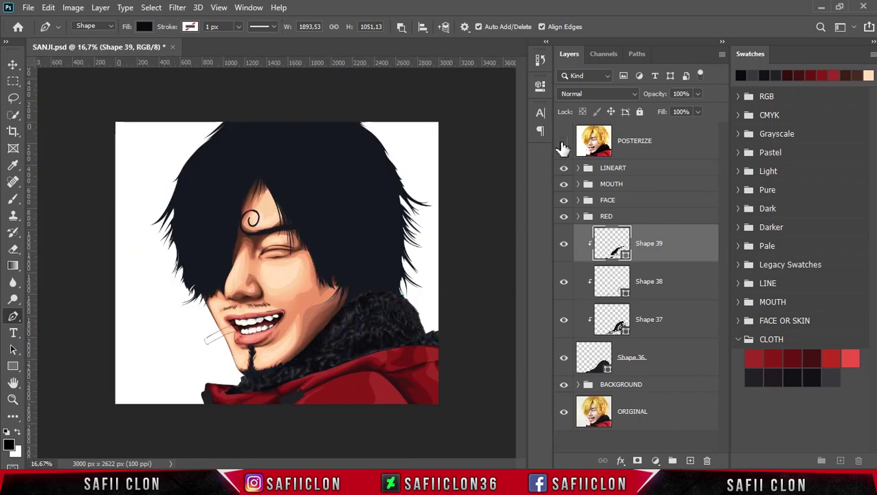
left_click(563, 146)
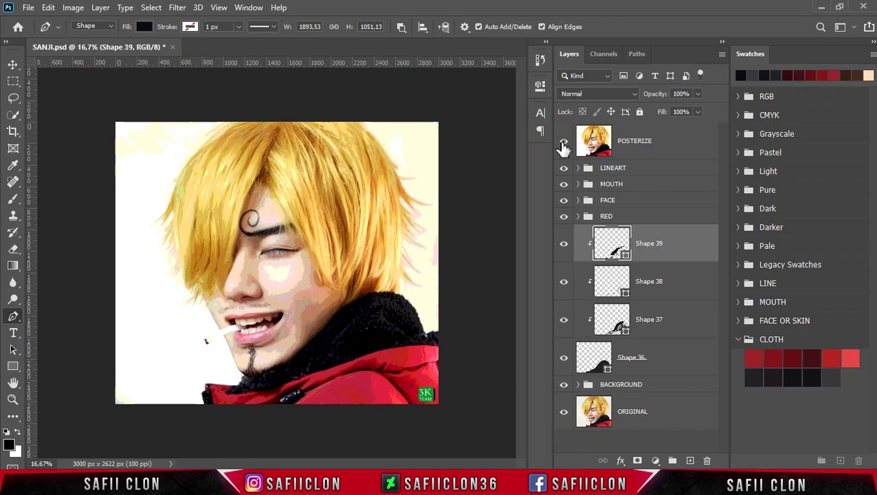
left_click(563, 145)
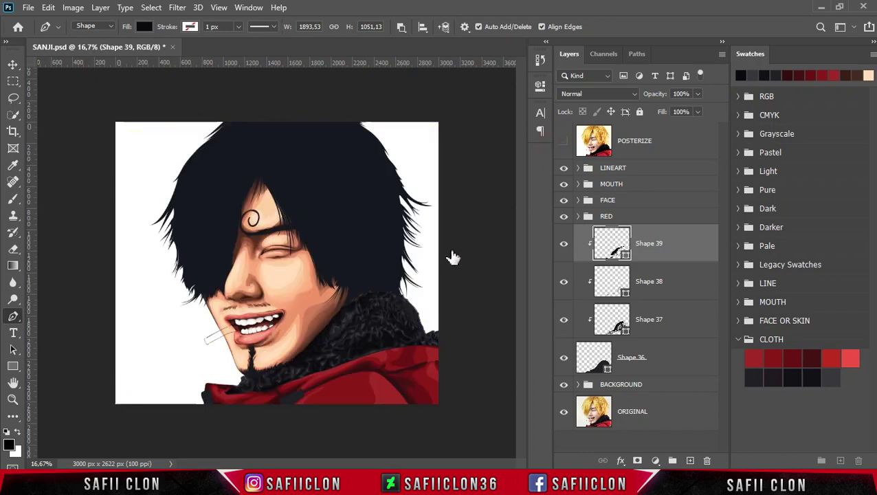
key("ctrl+plus")
key("ctrl+plus")
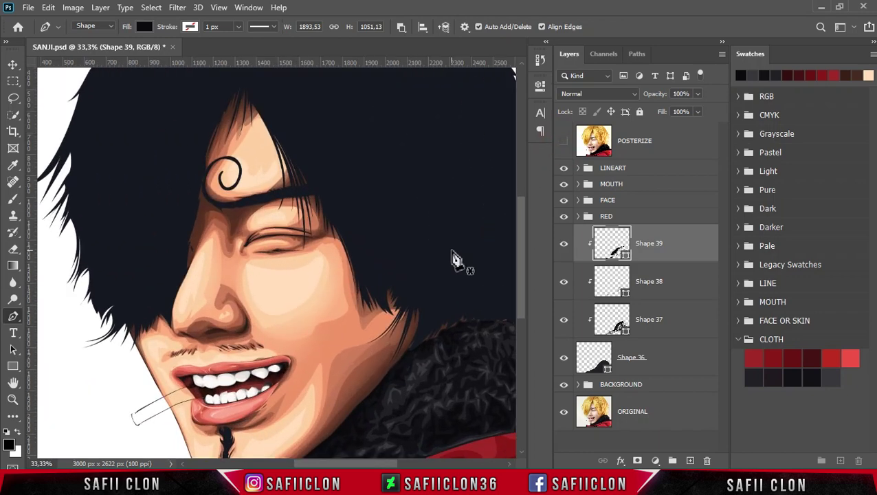
left_click_drag(521, 260, 515, 315)
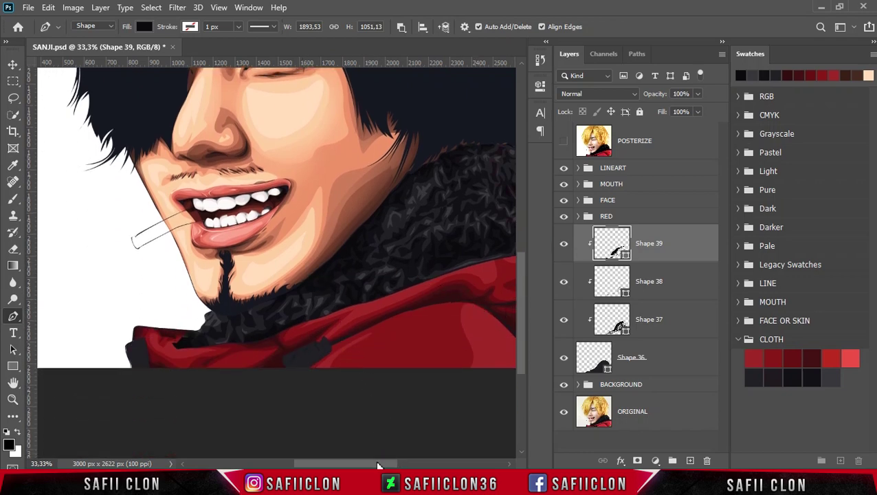
Step: Make Shape 37 active with Combine Shapes path operation and show the POSTERIZE reference
left_click_drag(377, 466, 362, 465)
left_click(379, 318, "ctrl")
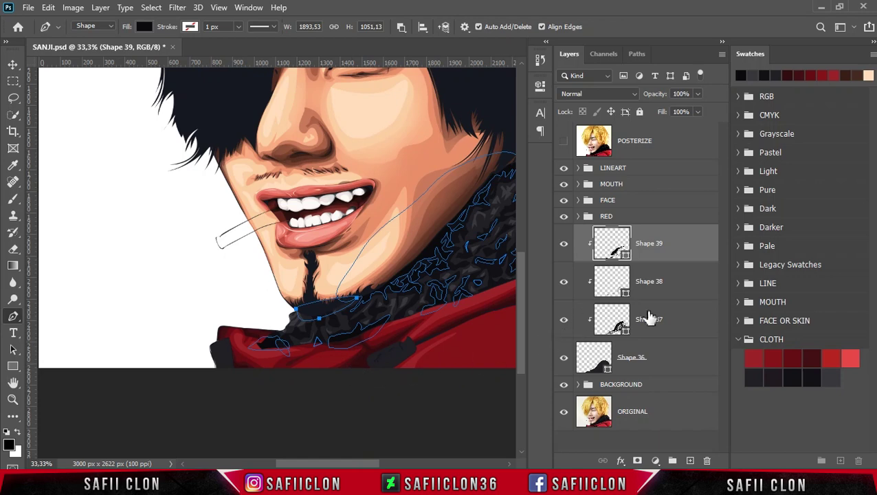
left_click(666, 328)
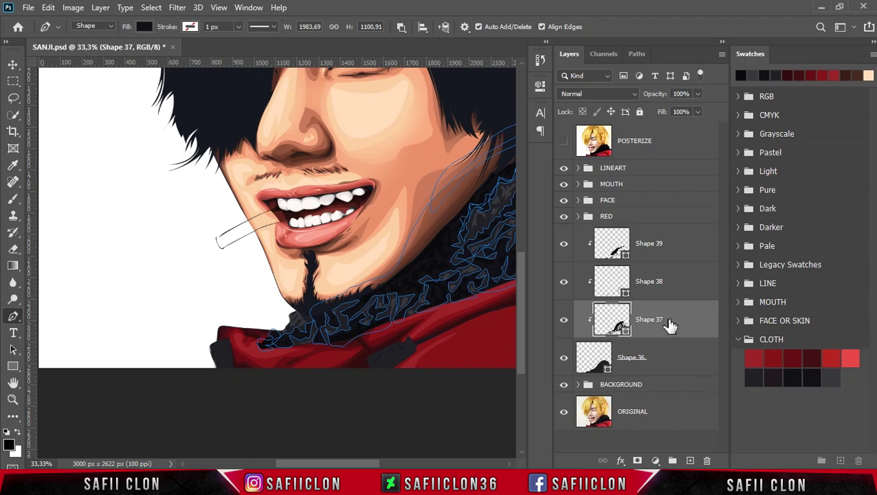
left_click(400, 30)
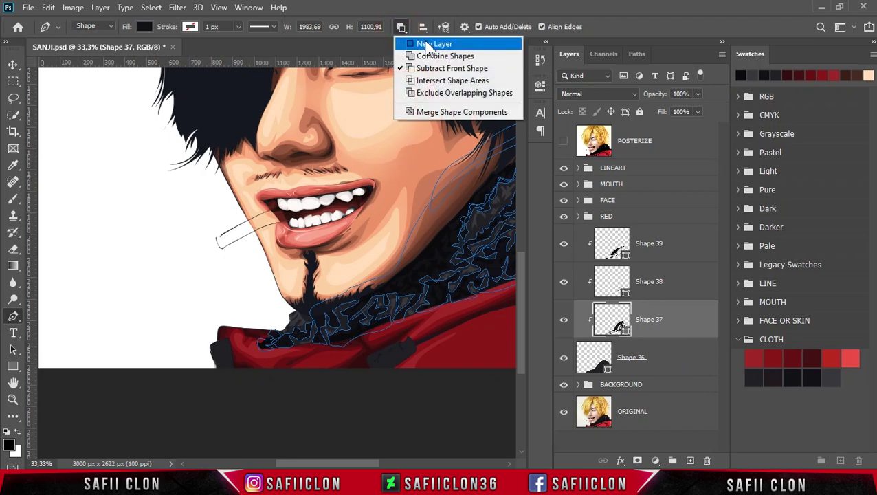
left_click(429, 45)
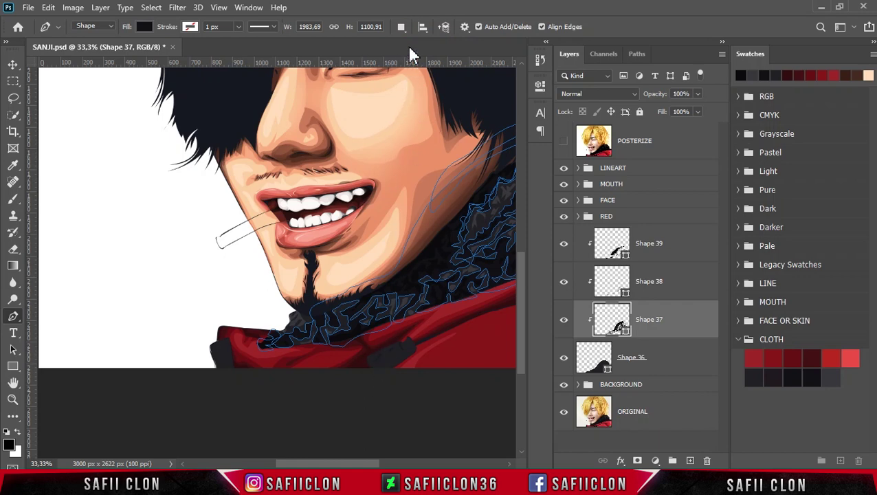
left_click(400, 27)
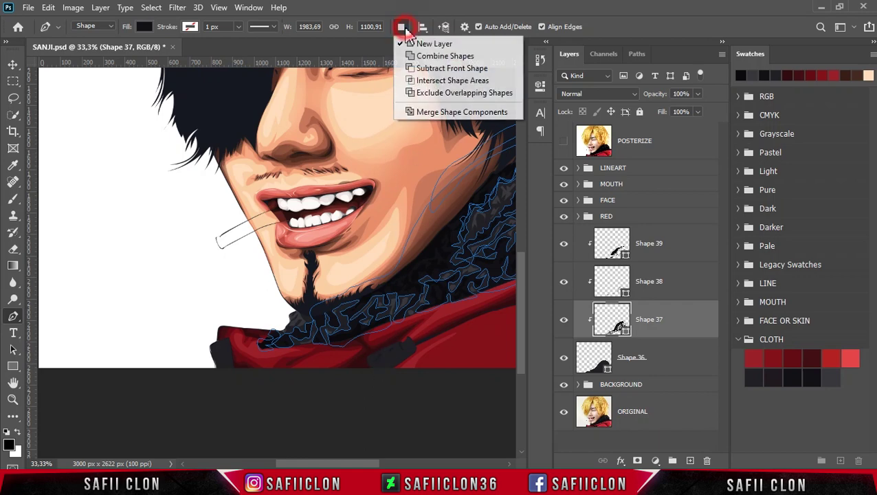
left_click(422, 57)
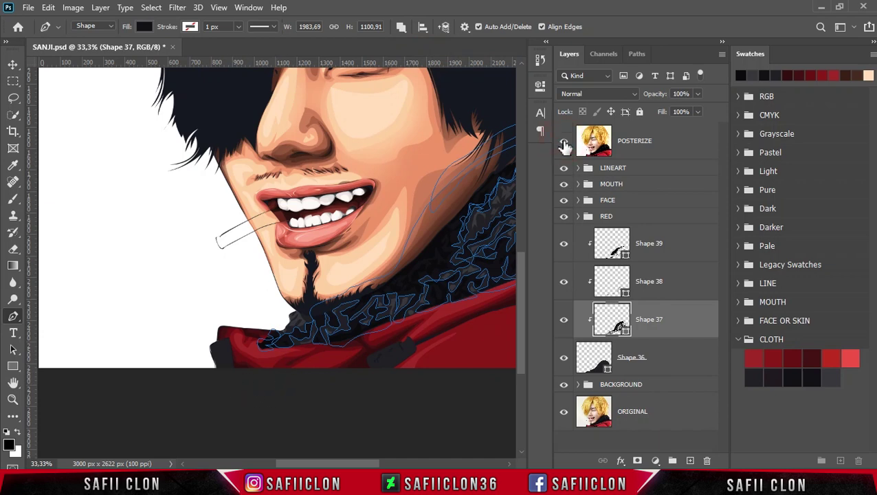
left_click(563, 143)
Step: Outline the dark piece at the coat's left edge on Shape 37
left_click(224, 371)
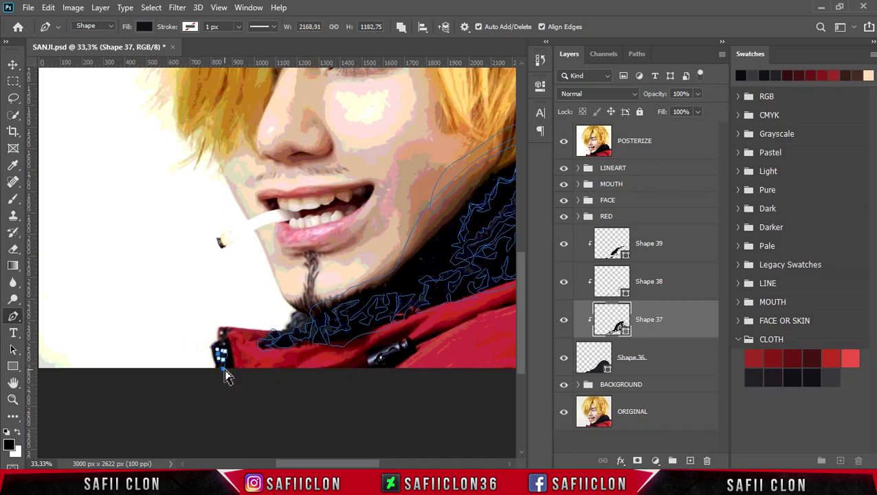
key("ctrl+plus")
scroll(248, 385, "down", 2)
left_click(178, 335)
left_click(182, 351)
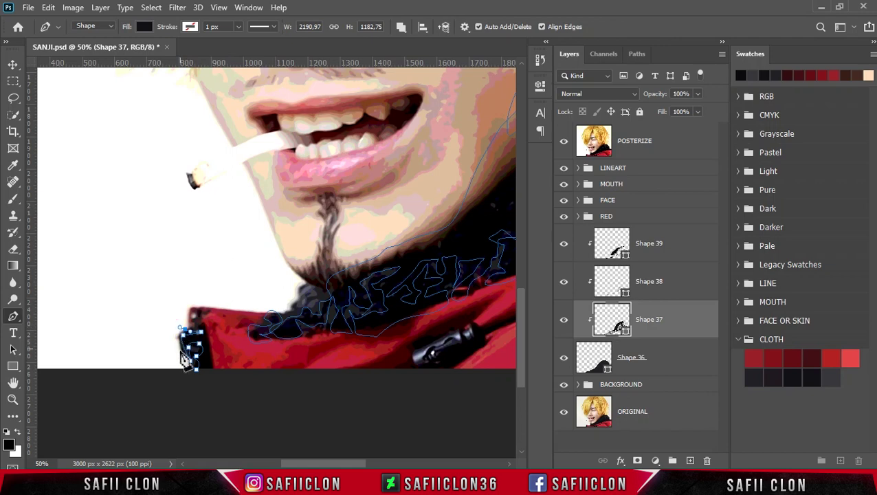
left_click(175, 318)
left_click(226, 383)
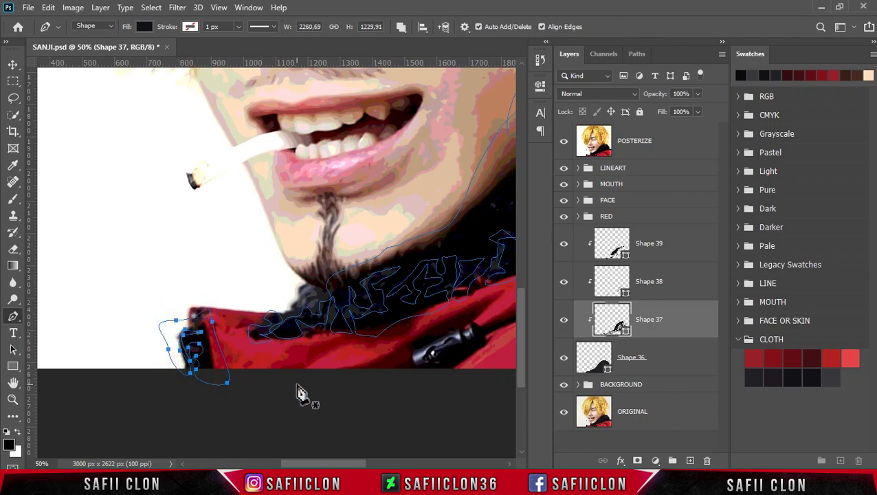
scroll(508, 221, "right", 4)
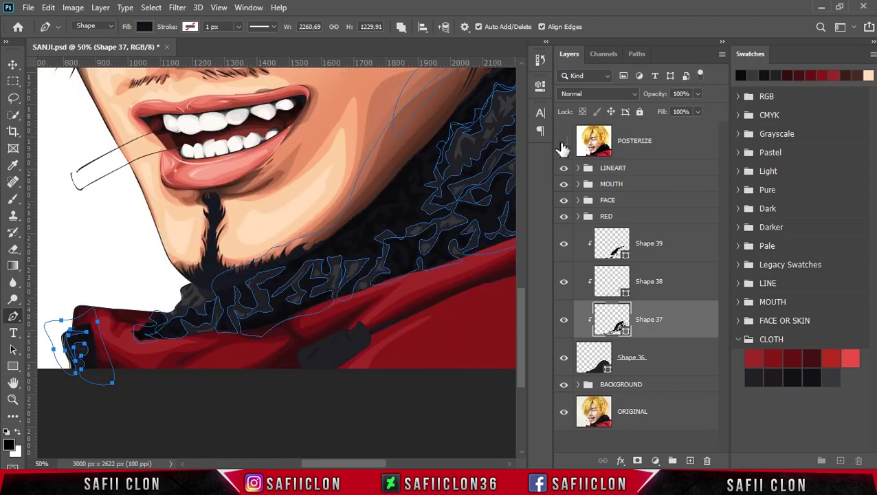
Step: Trace and close a curved shape over the coat toggle, check it against POSTERIZE, then select Shape 38
left_click(564, 140)
left_click(297, 370)
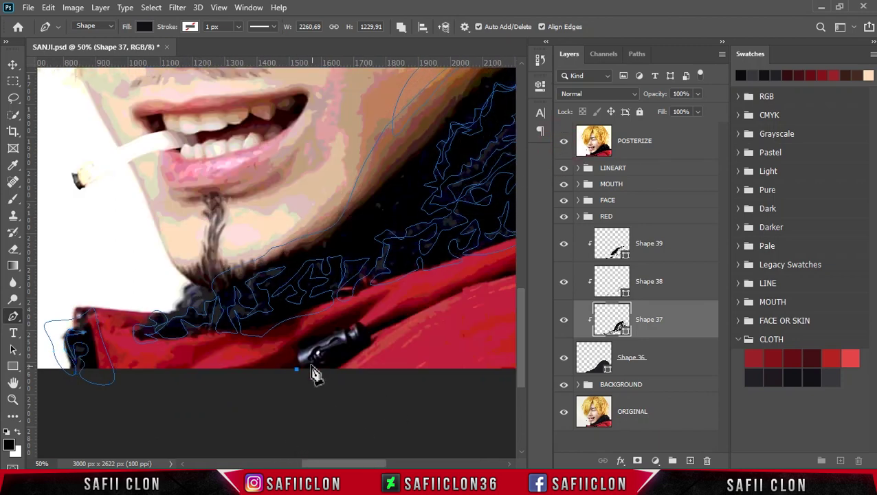
left_click(322, 361)
left_click(344, 343)
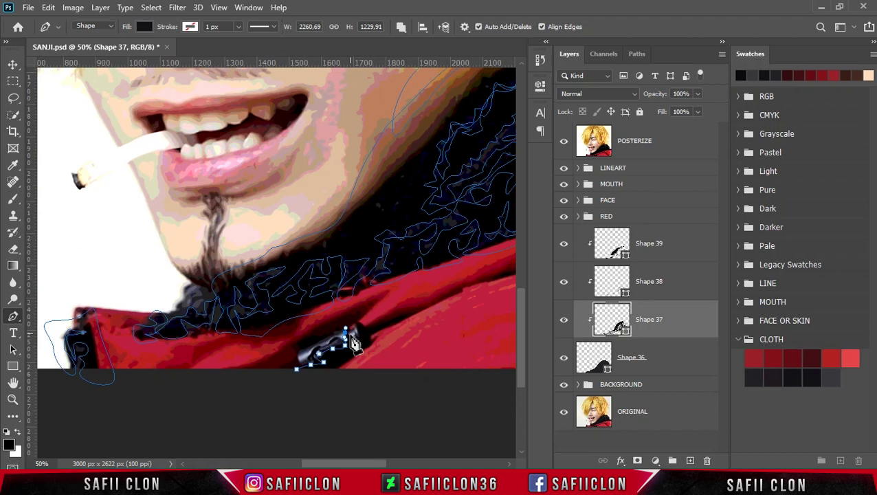
left_click_drag(357, 323, 381, 340)
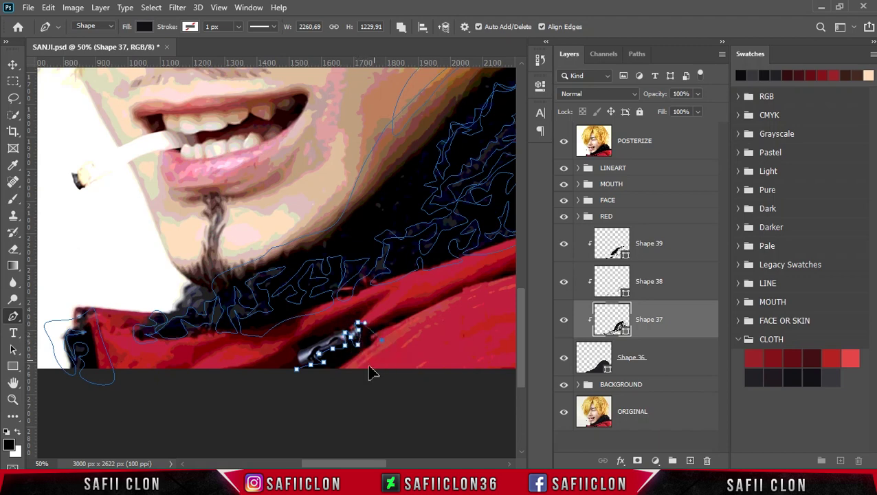
left_click(297, 372)
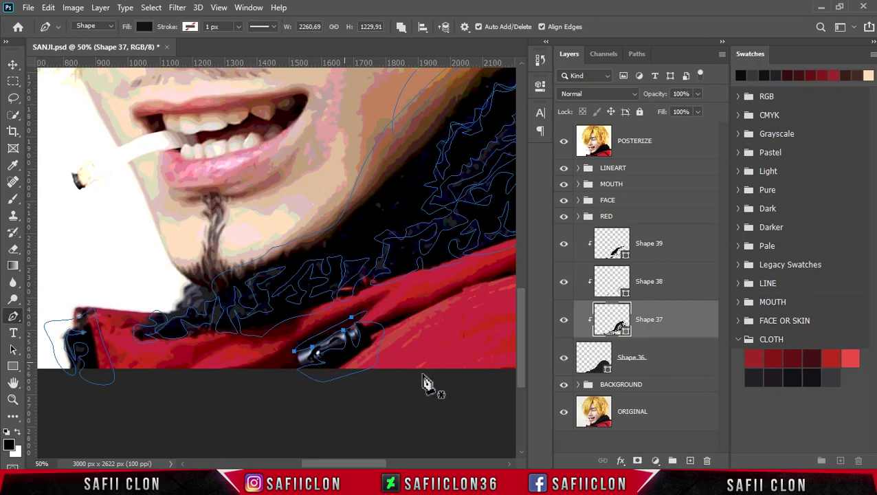
key("ctrl+plus")
key("ctrl+plus")
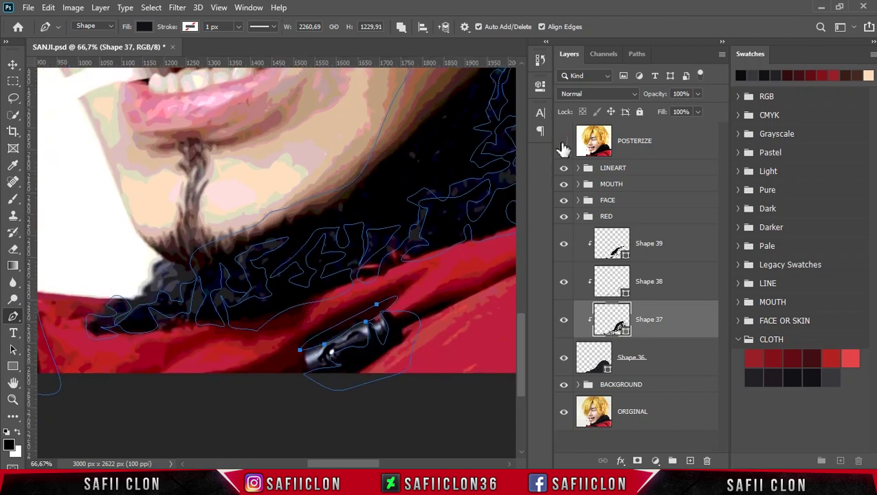
left_click(563, 145)
left_click(563, 146)
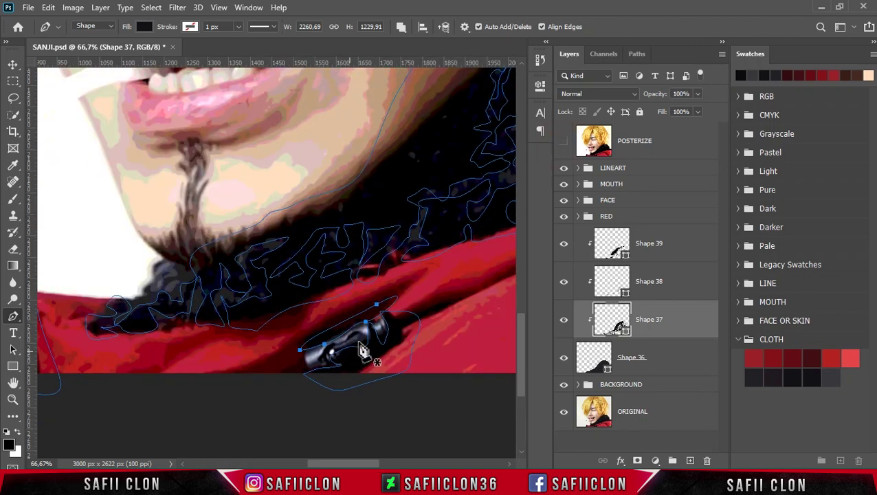
mouse_move(323, 361)
left_mouse_down()
mouse_move(325, 351)
mouse_move(354, 339)
left_mouse_up()
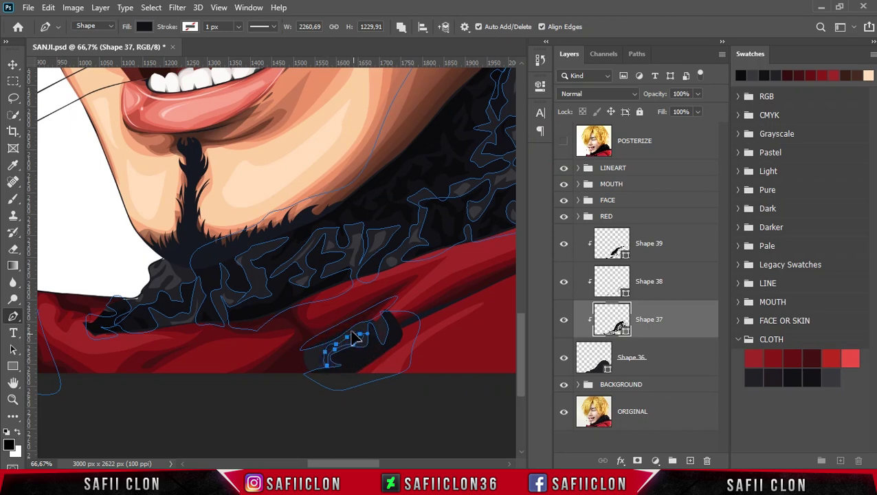
left_click(675, 284)
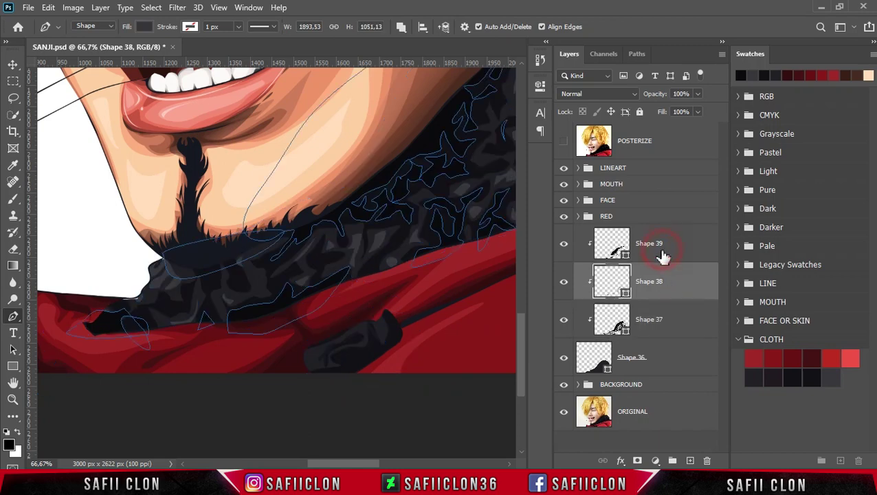
Step: Draw a closed dark shape over the coat toggle on the Shape 39 layer
left_click(662, 257)
left_click(312, 373)
left_click_drag(345, 362, 354, 369)
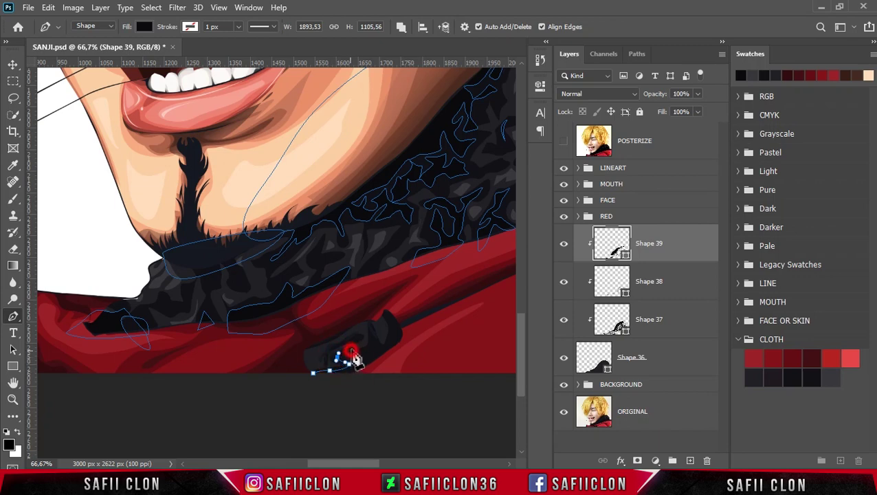
left_click(370, 328)
left_click(379, 349)
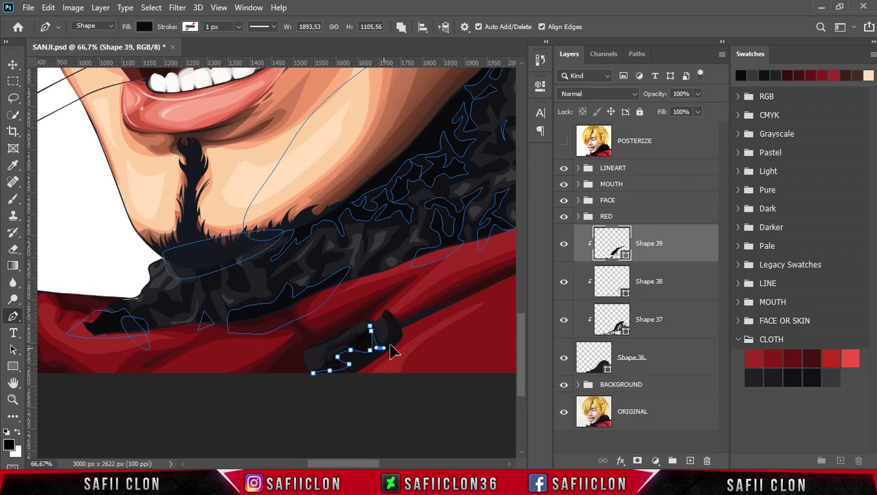
left_click_drag(388, 315, 396, 319)
left_click(389, 323)
left_click(332, 382)
left_click(314, 372)
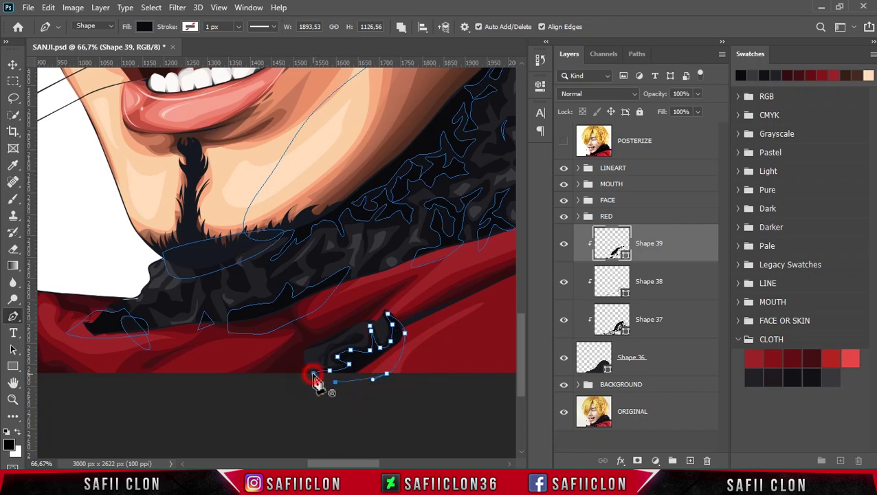
left_click(301, 348)
left_click_drag(359, 320, 369, 306)
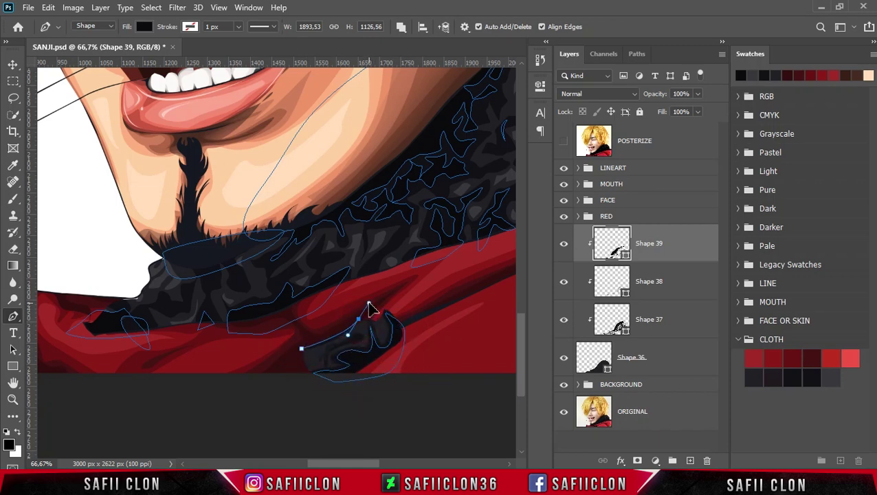
left_click_drag(343, 337, 327, 323)
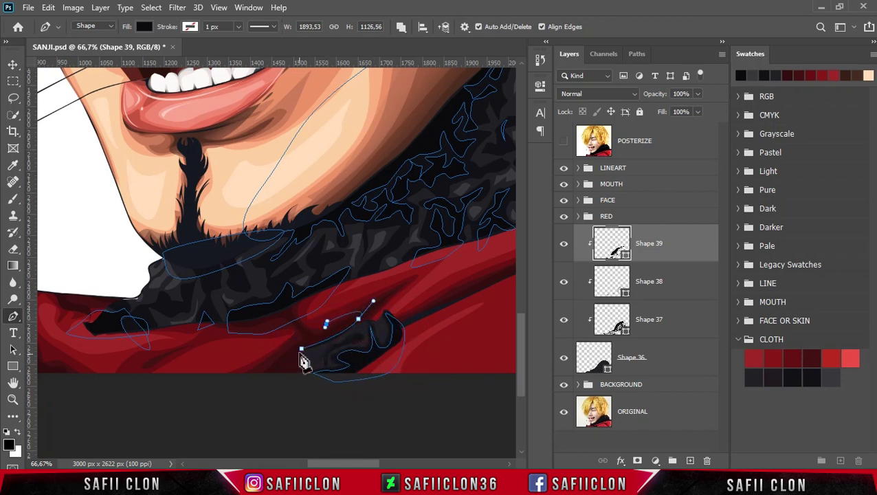
left_click(301, 349)
key("Return")
Step: Extend the Shape 38 fur path with extra anchors, then select Shapes 36–39 together
key("ctrl+minus")
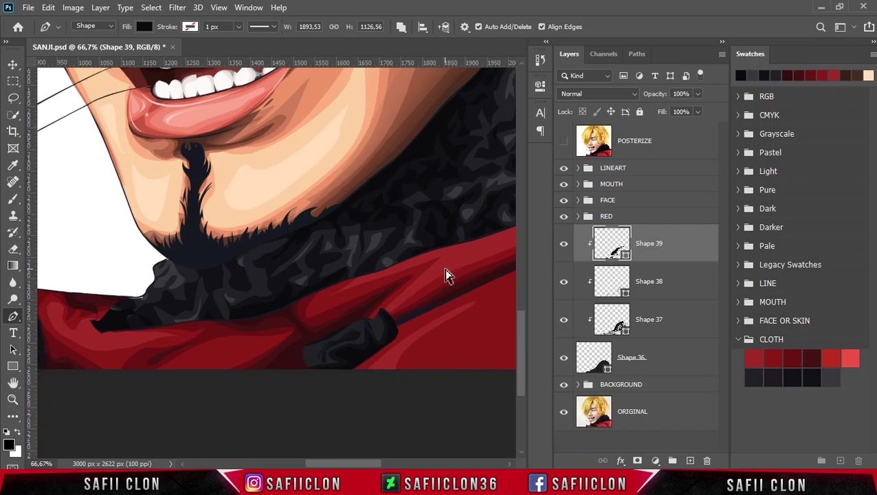
key("ctrl+minus")
key("ctrl+minus")
key("ctrl+minus")
key("ctrl+plus")
key("ctrl+plus")
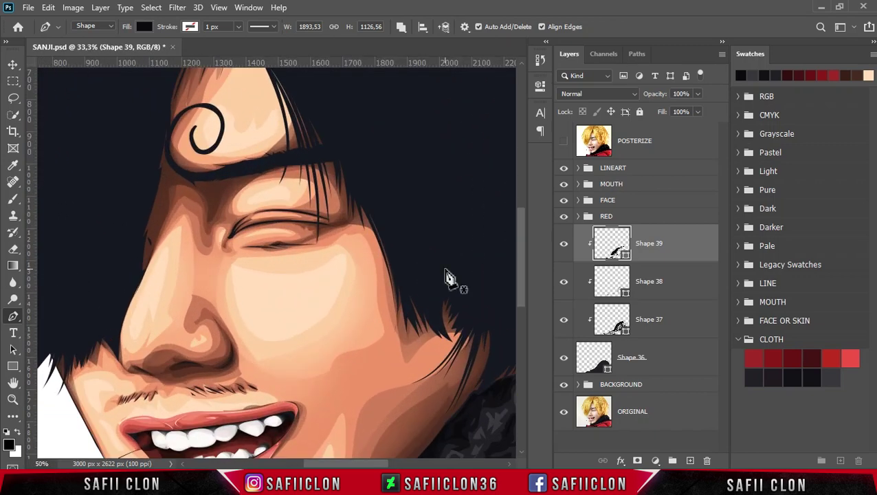
key("ctrl+plus")
left_click_drag(520, 263, 515, 353)
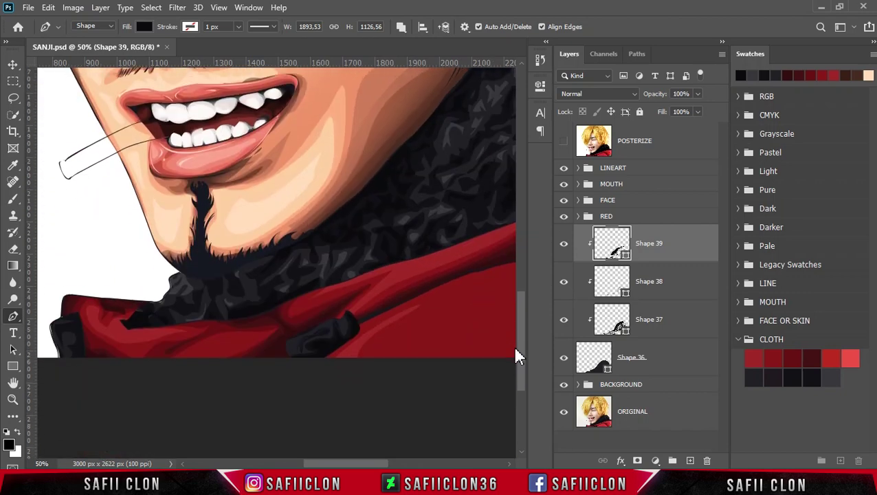
left_click(676, 289)
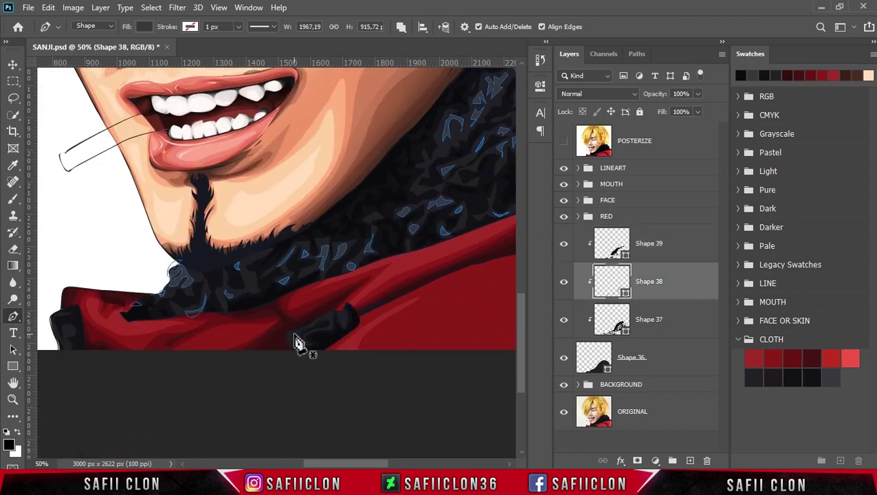
left_click_drag(289, 339, 330, 317)
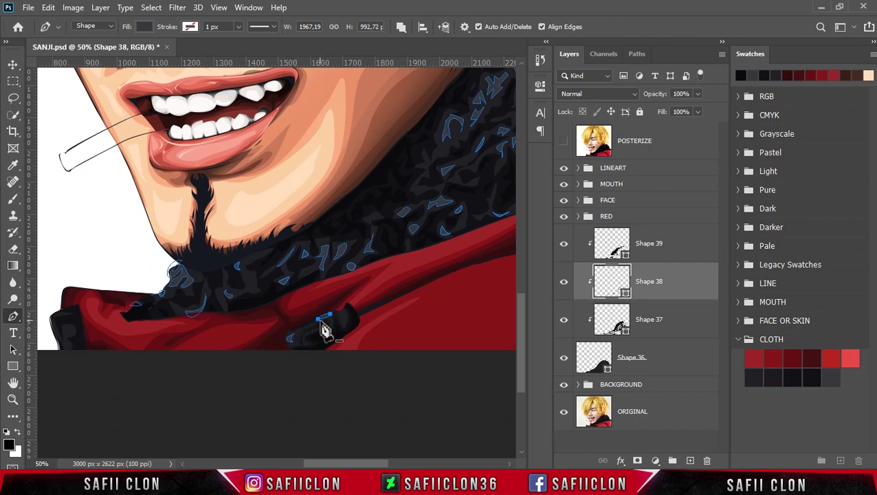
left_click_drag(342, 317, 351, 311)
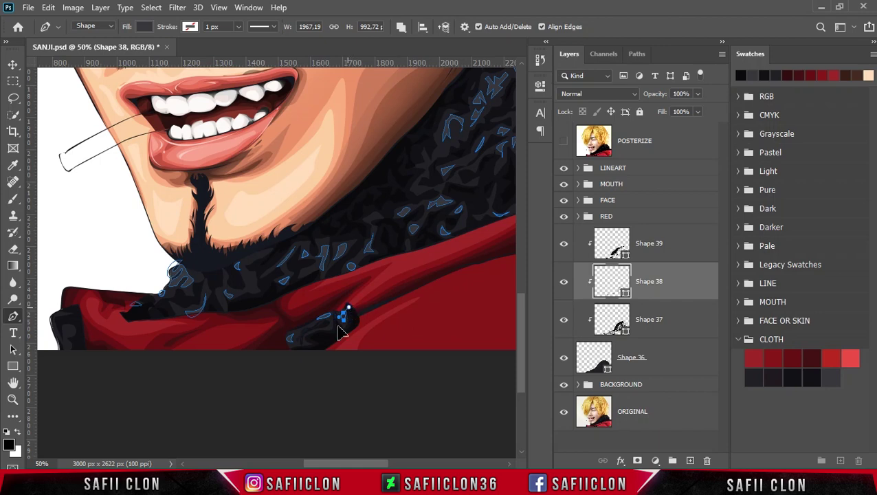
left_click(66, 330)
left_click(67, 348)
left_click(691, 249)
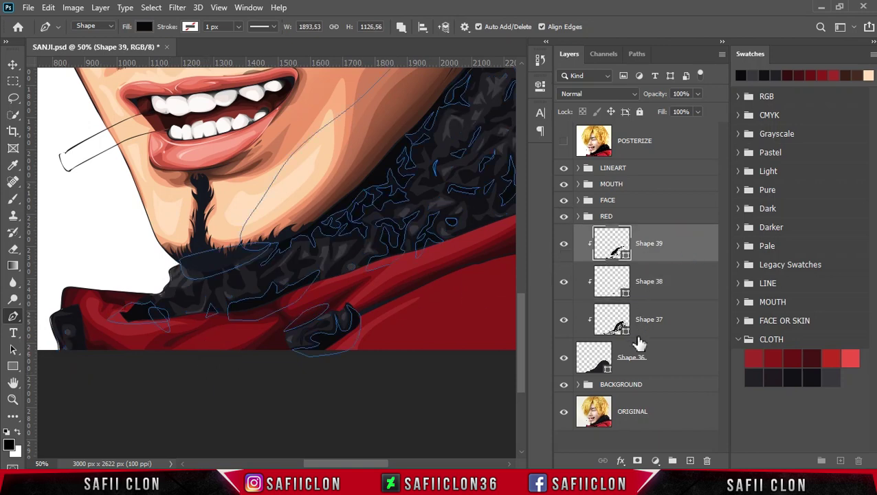
left_click(660, 362, "shift")
Step: Group the selected Shapes 36–39 into a group named BLACK
right_click(675, 357)
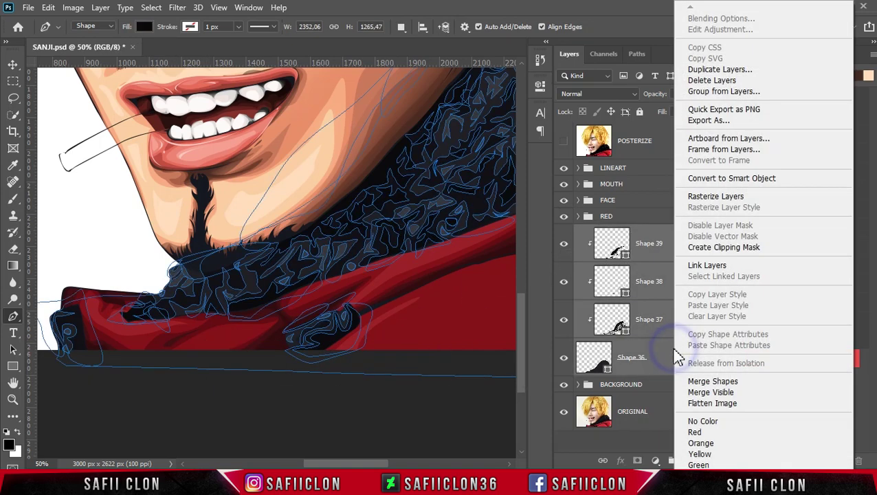
left_click(724, 91)
type("BLACK")
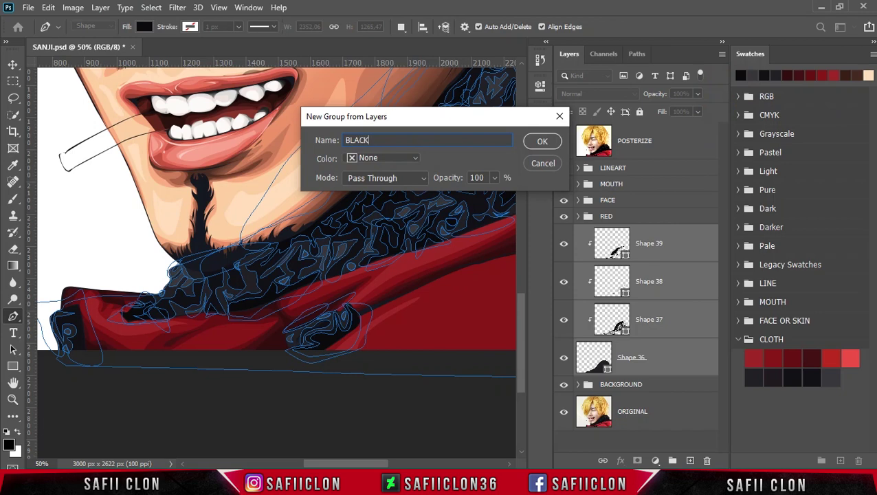
left_click(541, 142)
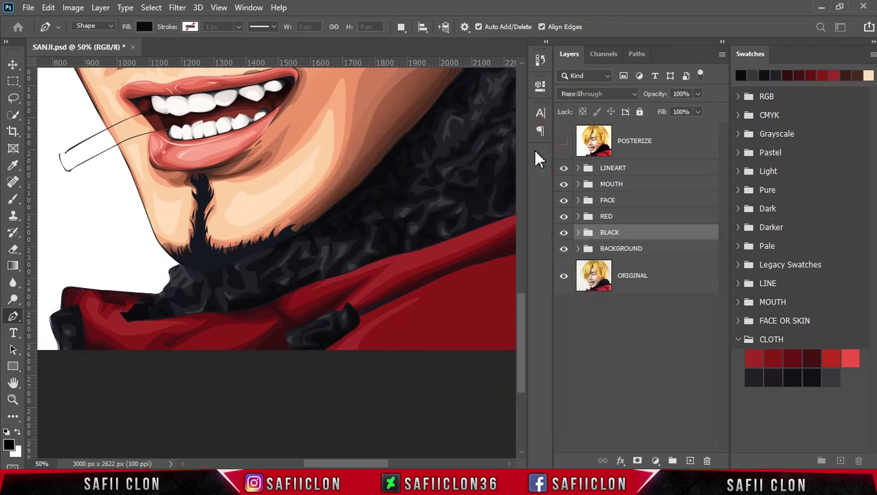
Step: Nest the RED and BLACK groups inside a new CLOTH group
left_click(641, 219, "shift")
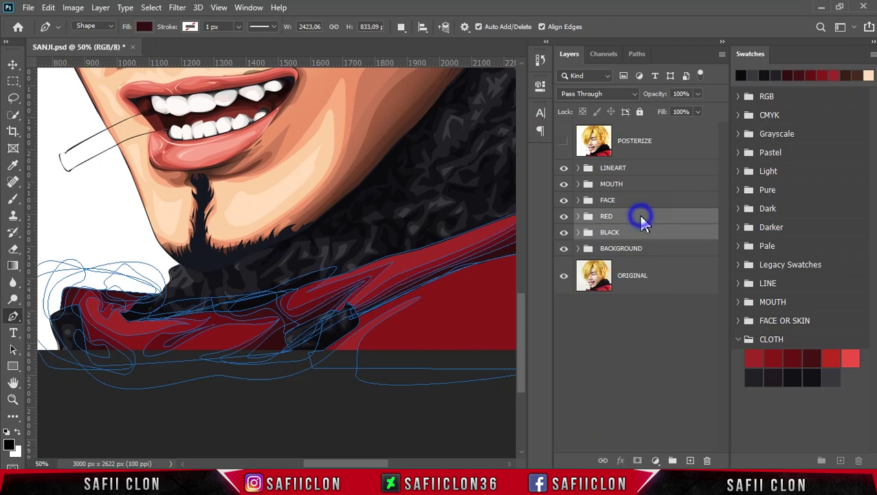
right_click(641, 219)
left_click(671, 95)
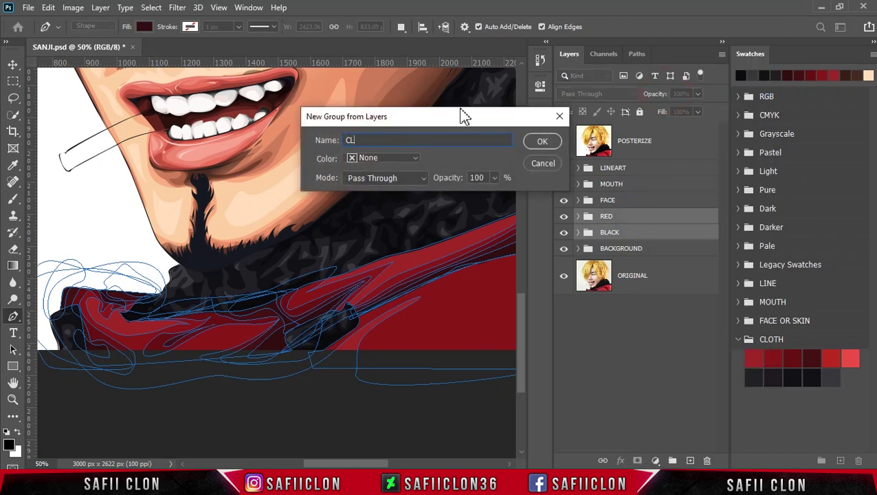
left_click(542, 142)
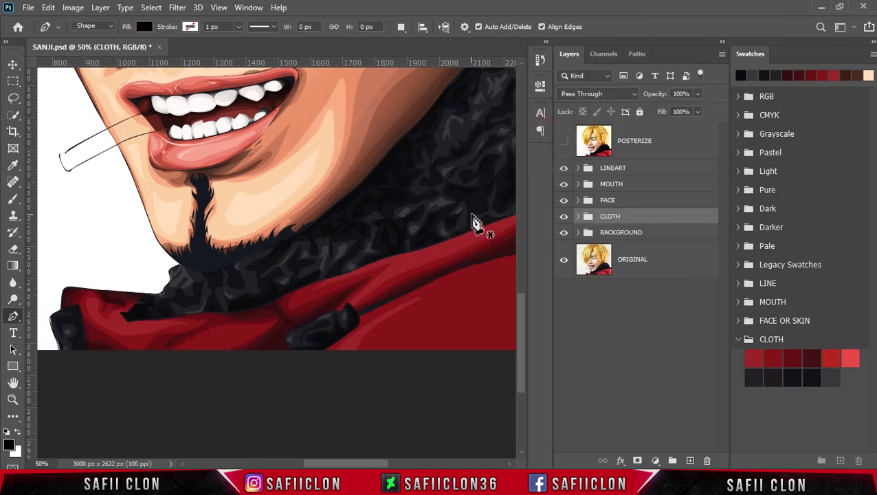
key("ctrl+minus")
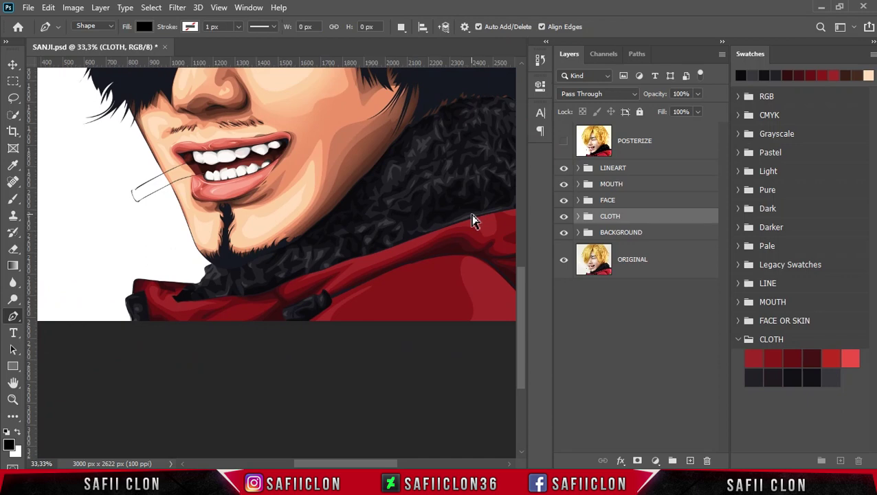
Step: Fit the whole portrait in view, toggle CLOTH visibility to compare, and save SANJI.psd
key("ctrl+minus")
key("ctrl+minus")
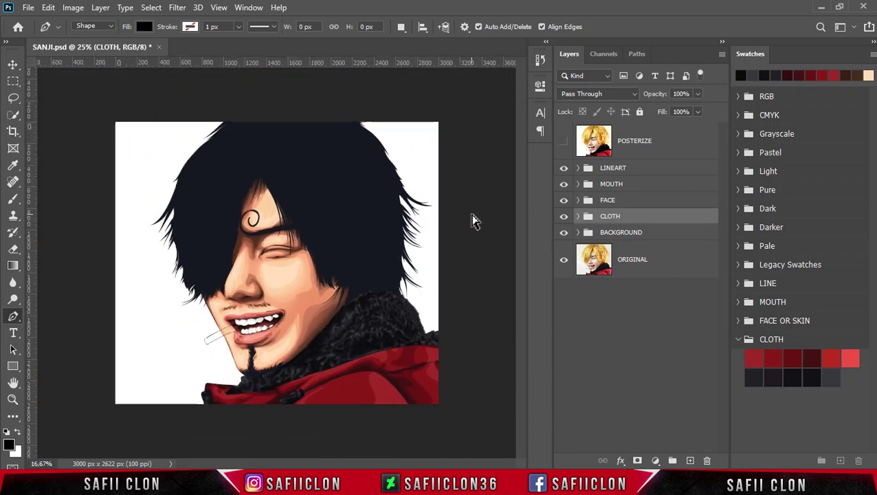
left_click(564, 216)
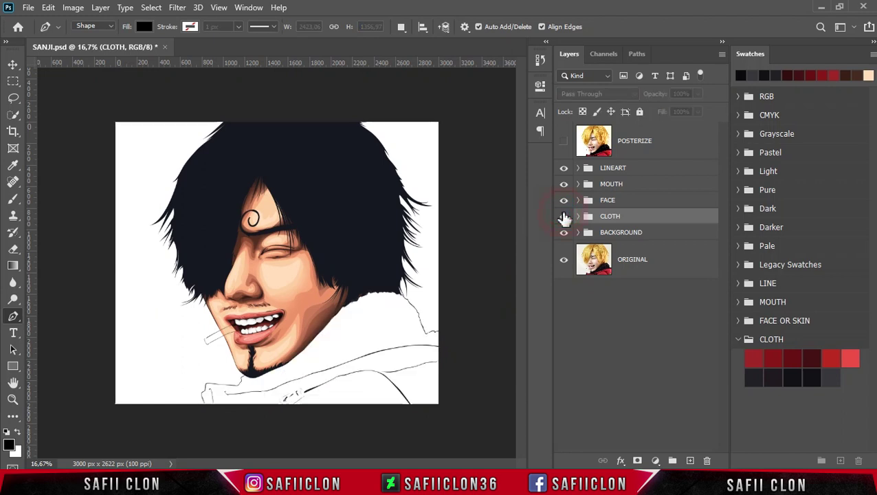
left_click(564, 216)
left_click(564, 216)
left_click(564, 215)
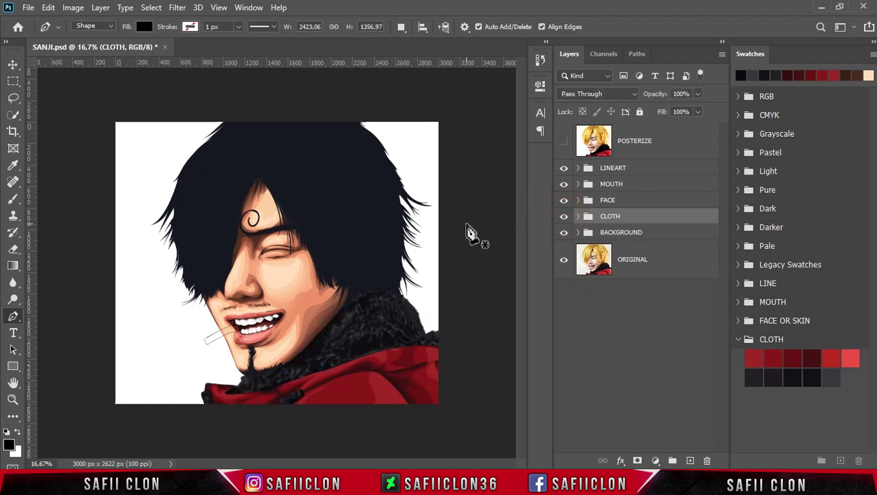
key("ctrl+s")
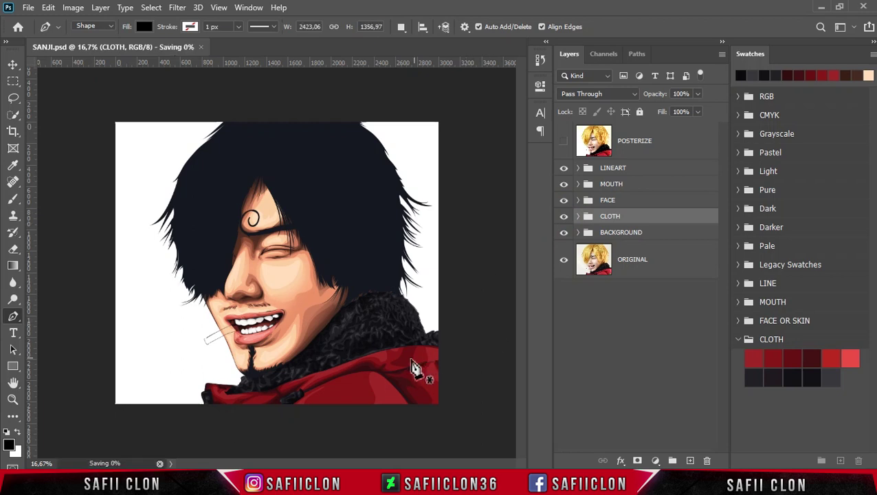